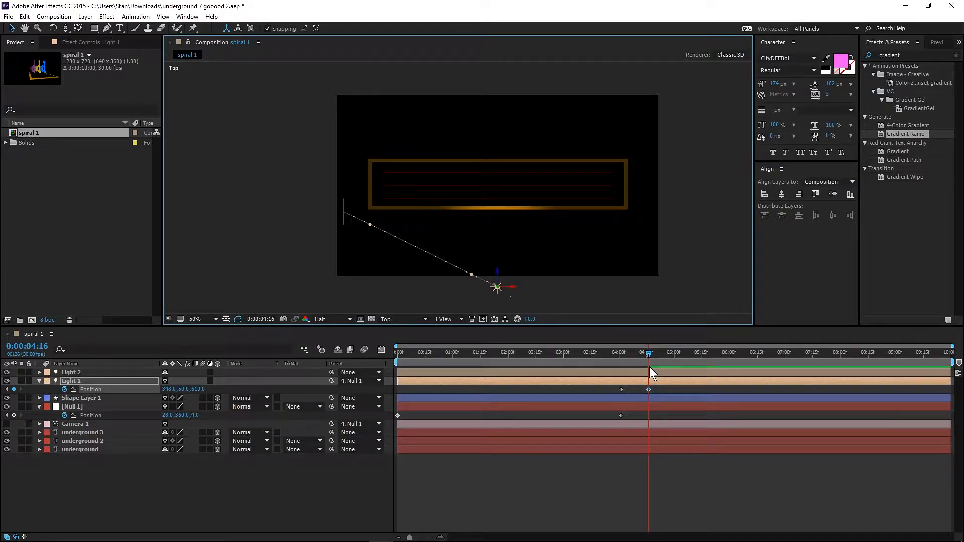
Collapse Light 1's properties and switch the composition view to Active Camera.
{"action": "left_click", "coordinate": [39, 381]}
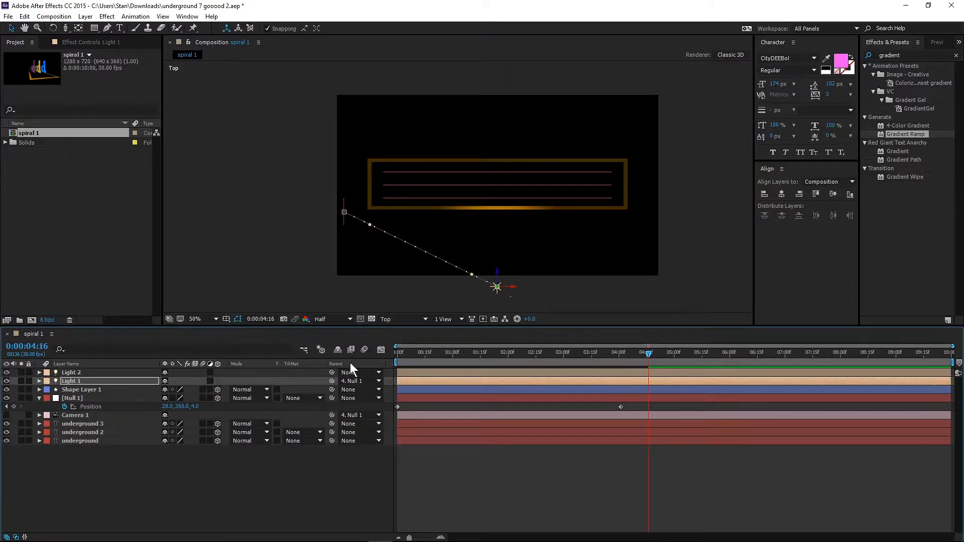
{"action": "left_click", "coordinate": [396, 318]}
{"action": "left_click", "coordinate": [397, 327]}
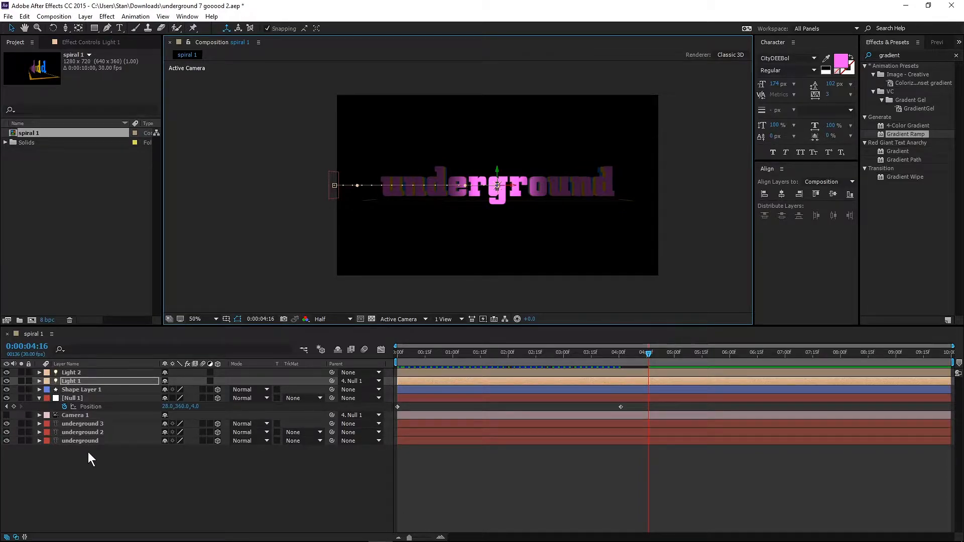
Add dashes to the Rectangle 1 stroke of Shape Layer 1 and set the dash length to 63.
{"action": "left_click", "coordinate": [78, 391]}
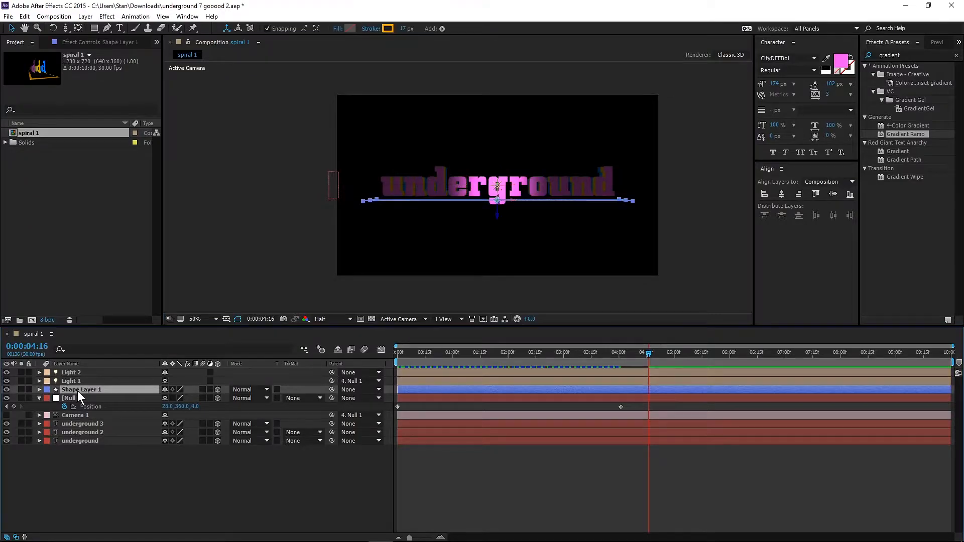
{"action": "left_click", "coordinate": [38, 390]}
{"action": "left_click", "coordinate": [47, 407]}
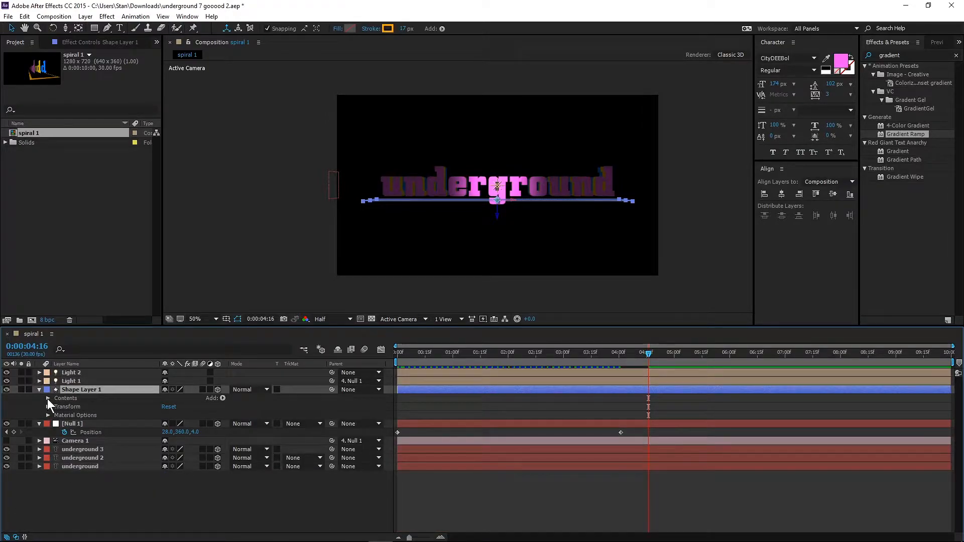
{"action": "left_click", "coordinate": [48, 398]}
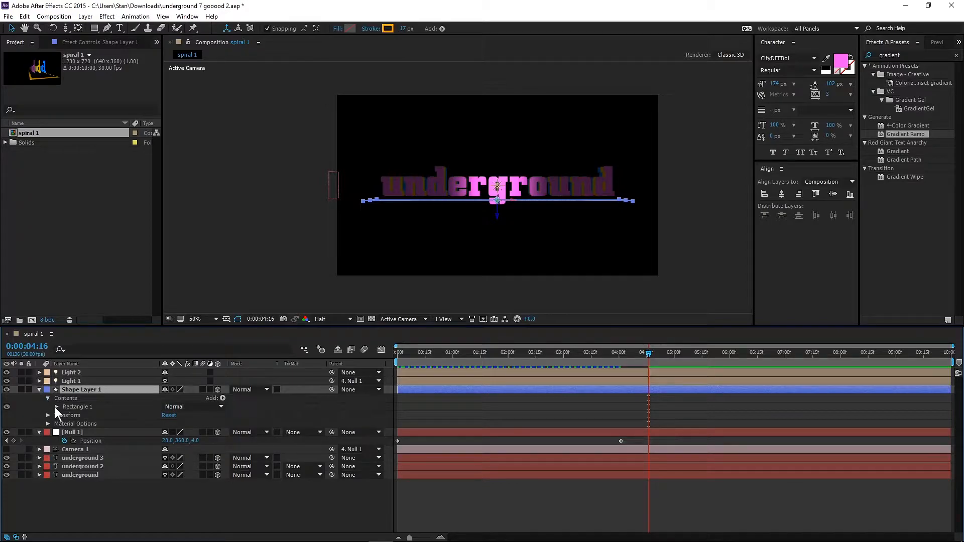
{"action": "left_click", "coordinate": [56, 408]}
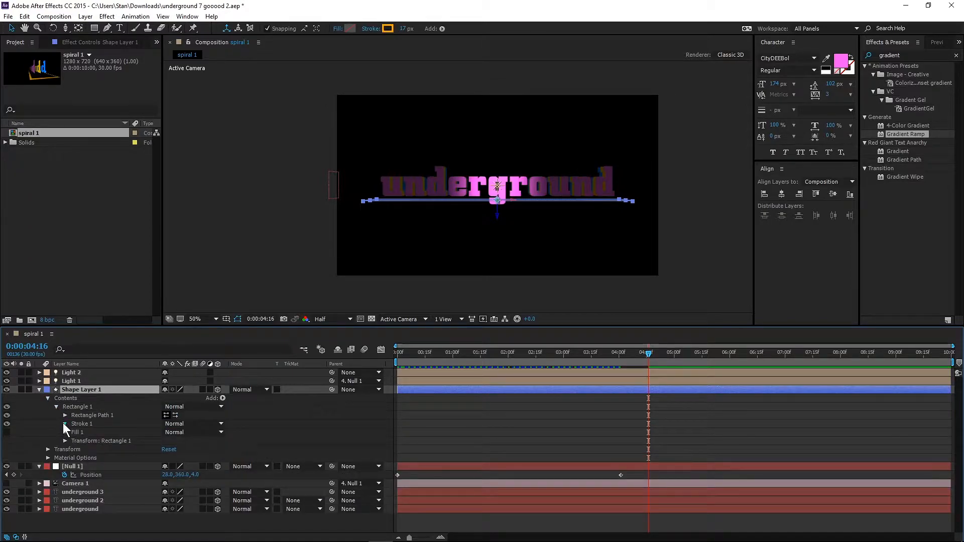
{"action": "left_click", "coordinate": [64, 423]}
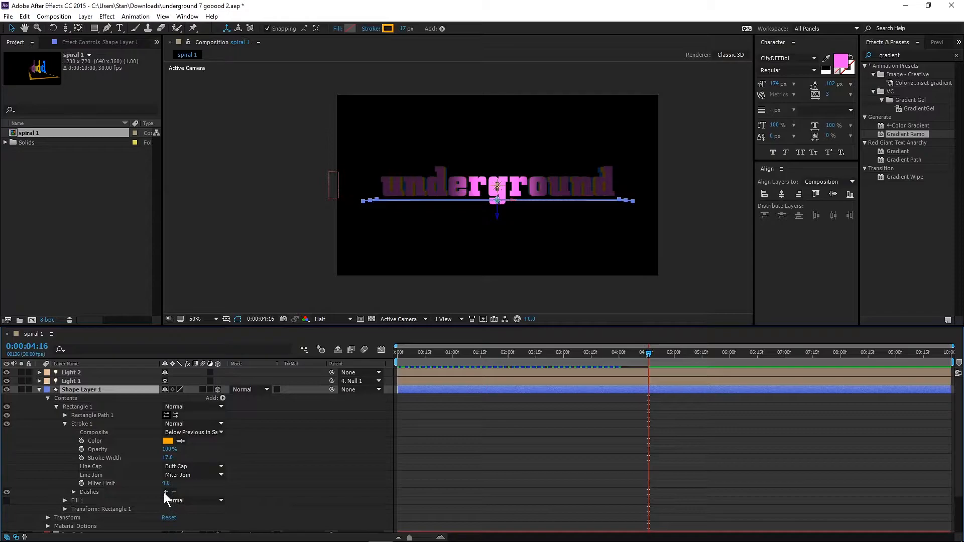
{"action": "left_click", "coordinate": [112, 493]}
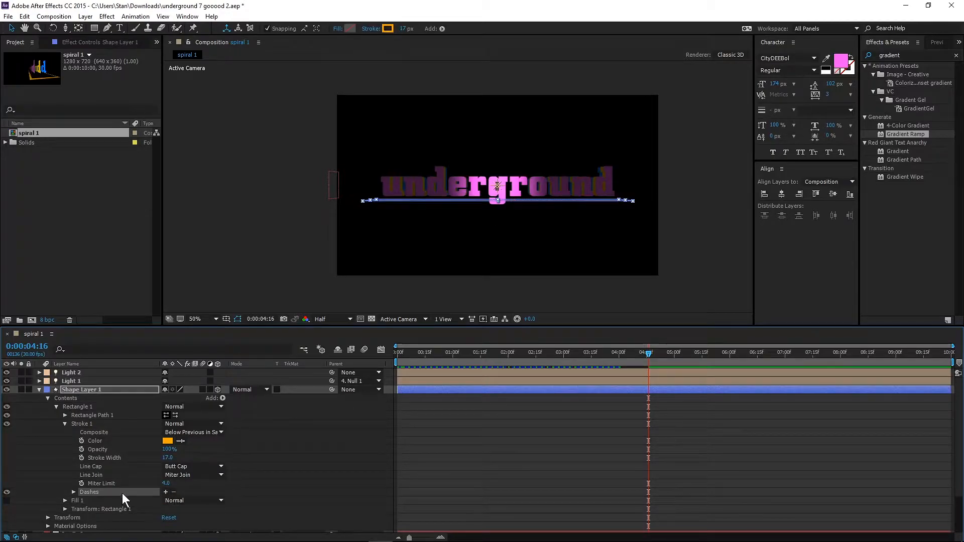
{"action": "left_click", "coordinate": [165, 492]}
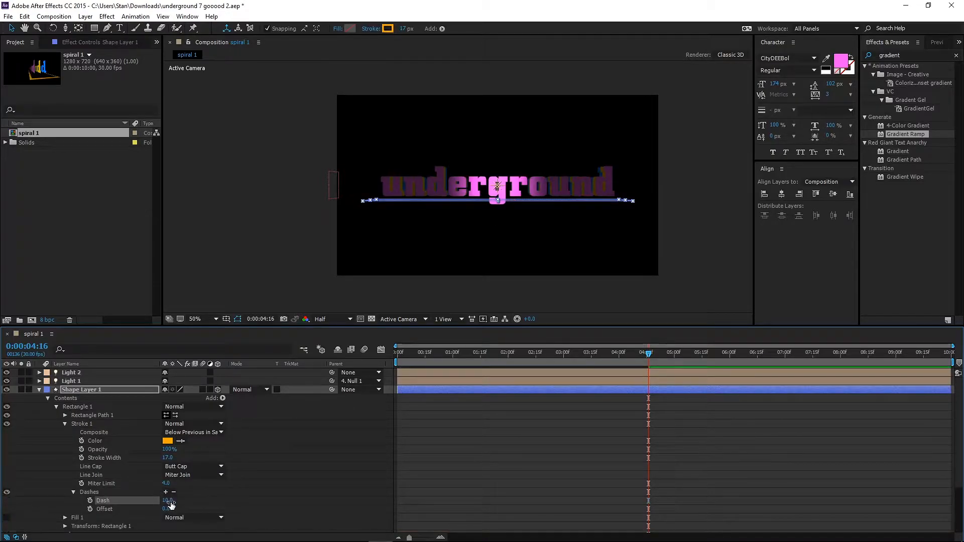
{"action": "mouse_move", "coordinate": [191, 499]}
{"action": "left_mouse_down"}
{"action": "mouse_move", "coordinate": [202, 498]}
{"action": "mouse_move", "coordinate": [191, 499]}
{"action": "left_mouse_up"}
Check the dashed rectangle in the Front view and in Custom View 1 at 0:00:02:04, then return to Active Camera.
{"action": "left_click", "coordinate": [391, 321]}
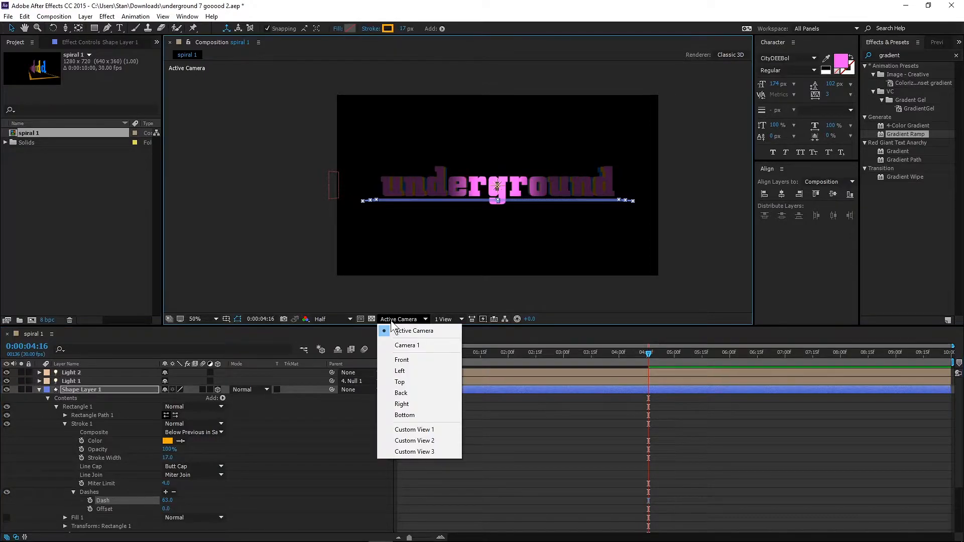
{"action": "left_click", "coordinate": [406, 363]}
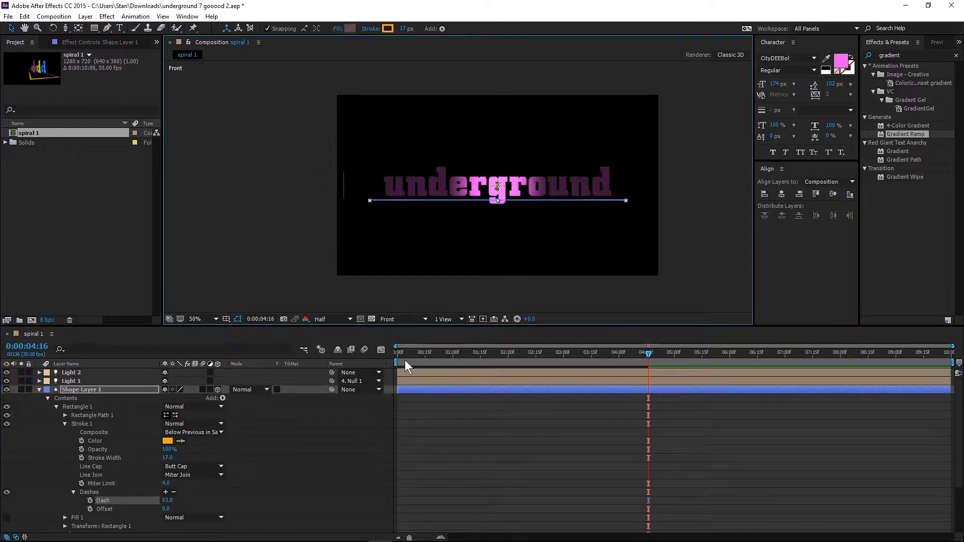
{"action": "left_click", "coordinate": [394, 320]}
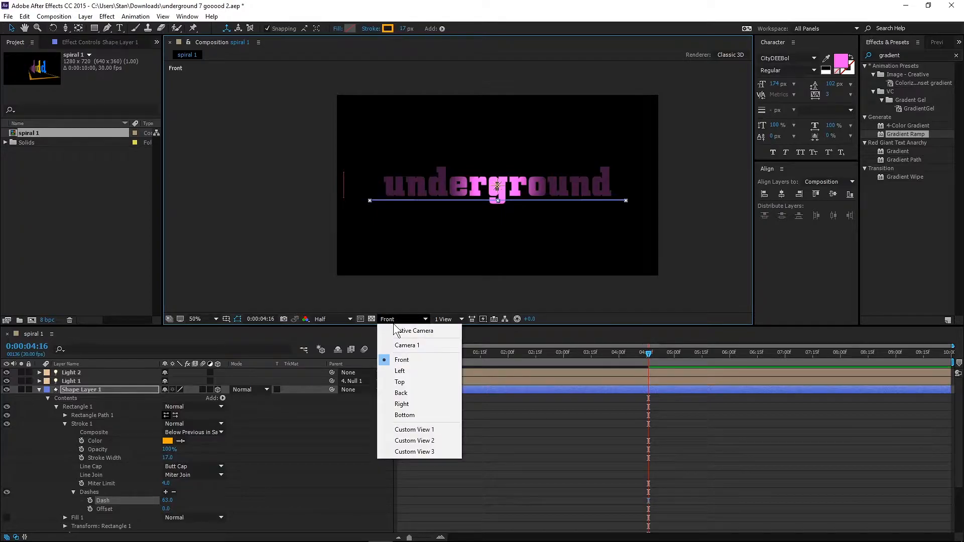
{"action": "left_click", "coordinate": [416, 429]}
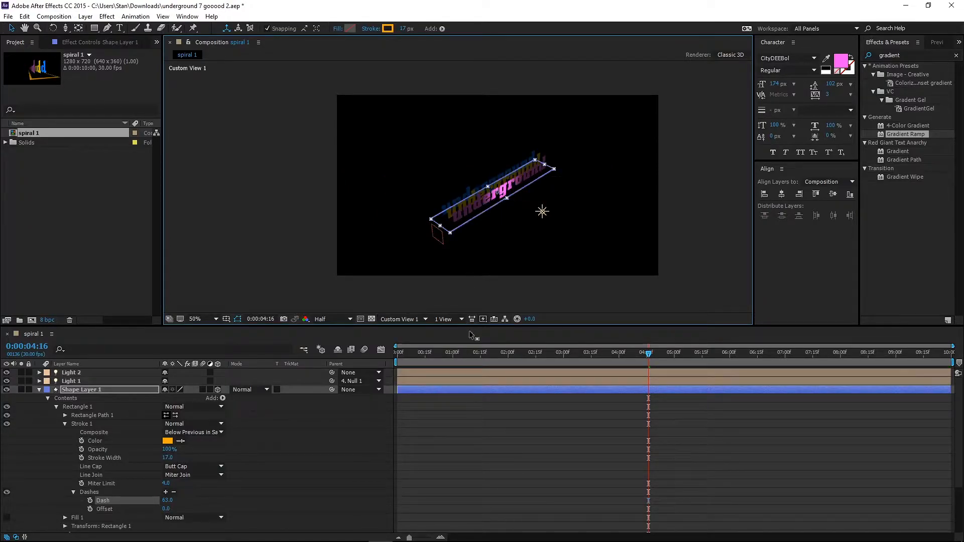
{"action": "left_click", "coordinate": [546, 356]}
{"action": "left_click_drag", "start_coordinate": [546, 355], "coordinate": [516, 357]}
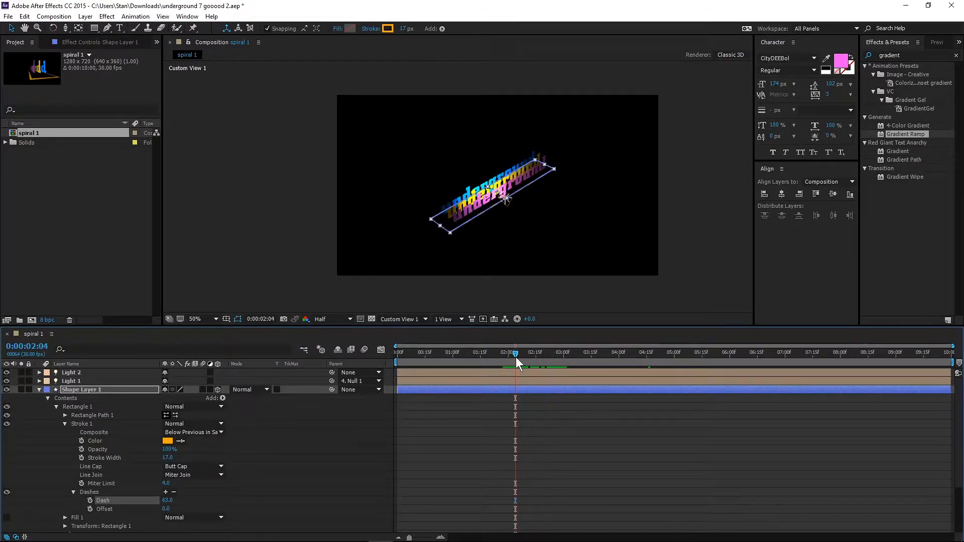
{"action": "left_click", "coordinate": [402, 321]}
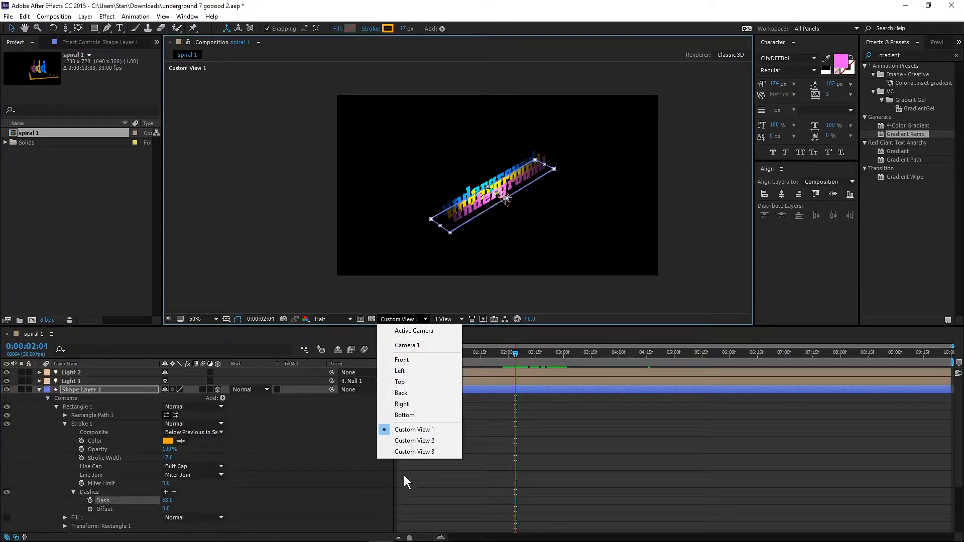
{"action": "left_click", "coordinate": [407, 330]}
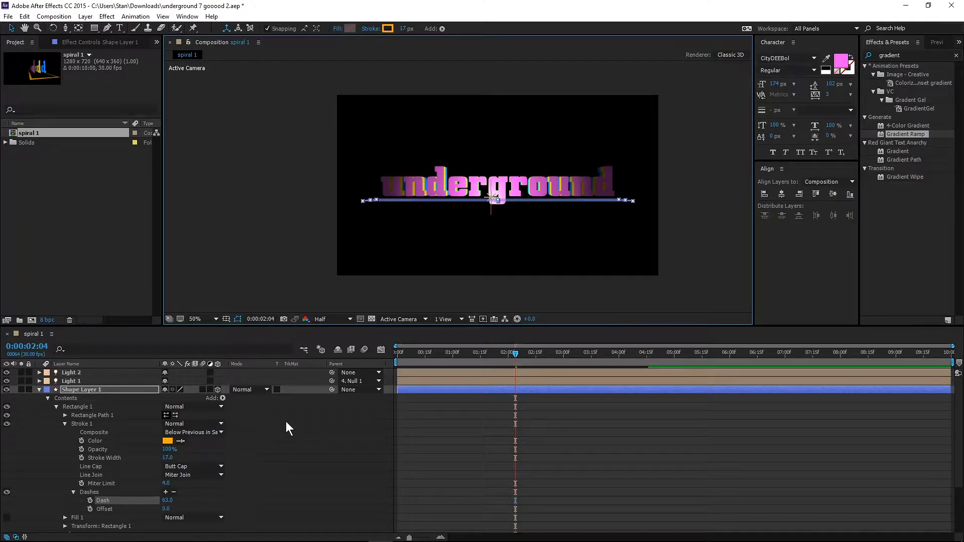
Animate the stroke's dash offset from 0 at 0:00:00:00 to 1624 at 0:00:09:29, then collapse Shape Layer 1.
{"action": "left_click", "coordinate": [401, 355]}
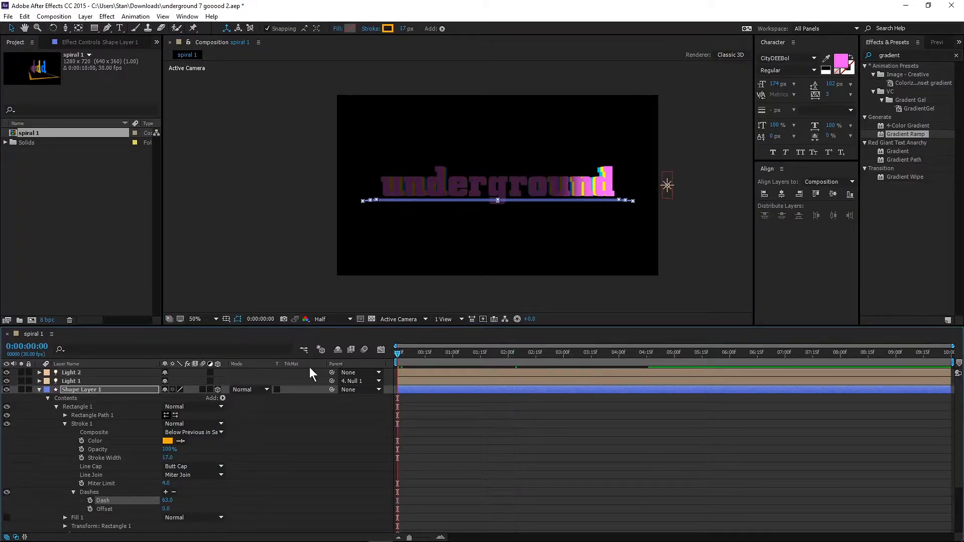
{"action": "left_click", "coordinate": [91, 509]}
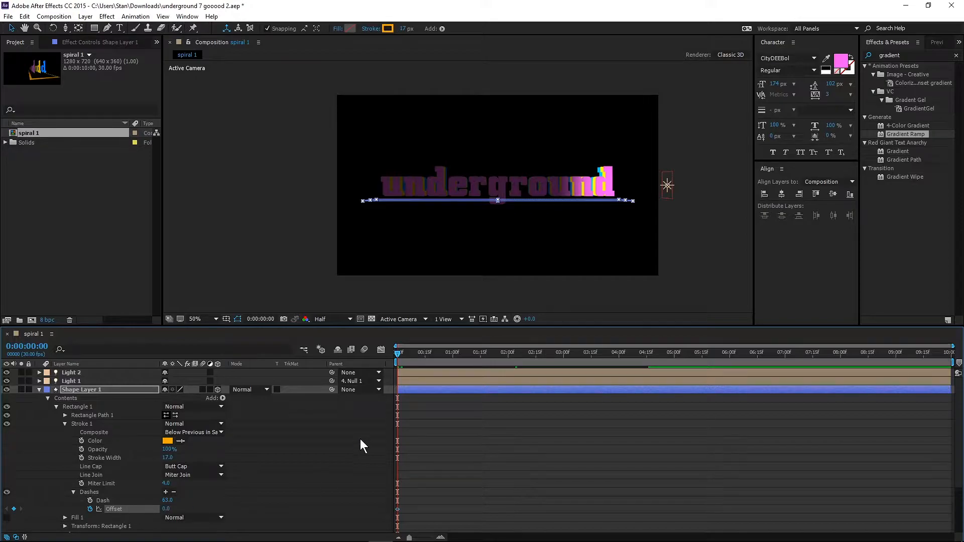
{"action": "left_click_drag", "start_coordinate": [397, 354], "coordinate": [951, 355]}
{"action": "left_click_drag", "start_coordinate": [166, 509], "coordinate": [858, 481]}
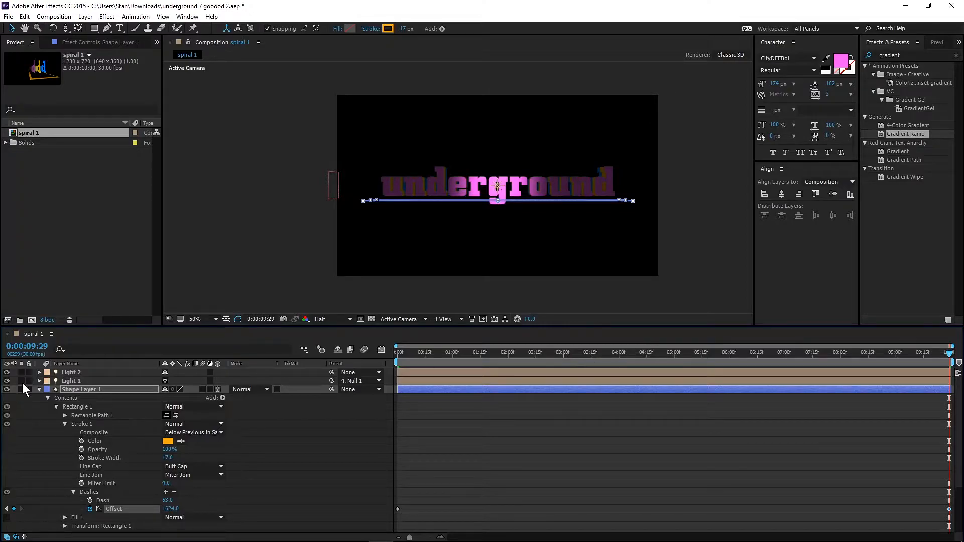
{"action": "left_click", "coordinate": [39, 390]}
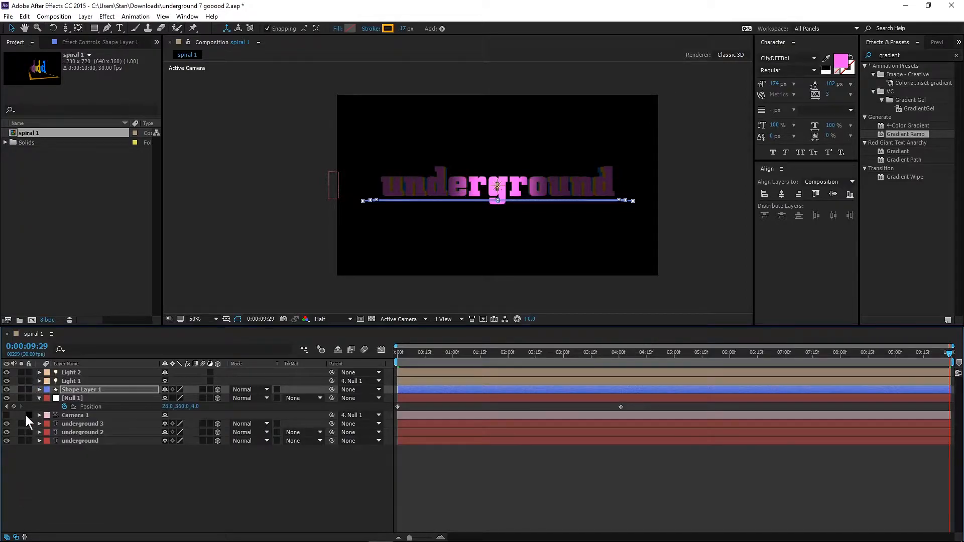
Turn on Camera 1 and preview the moving dashes from 0:00:06:00.
{"action": "left_click", "coordinate": [6, 415]}
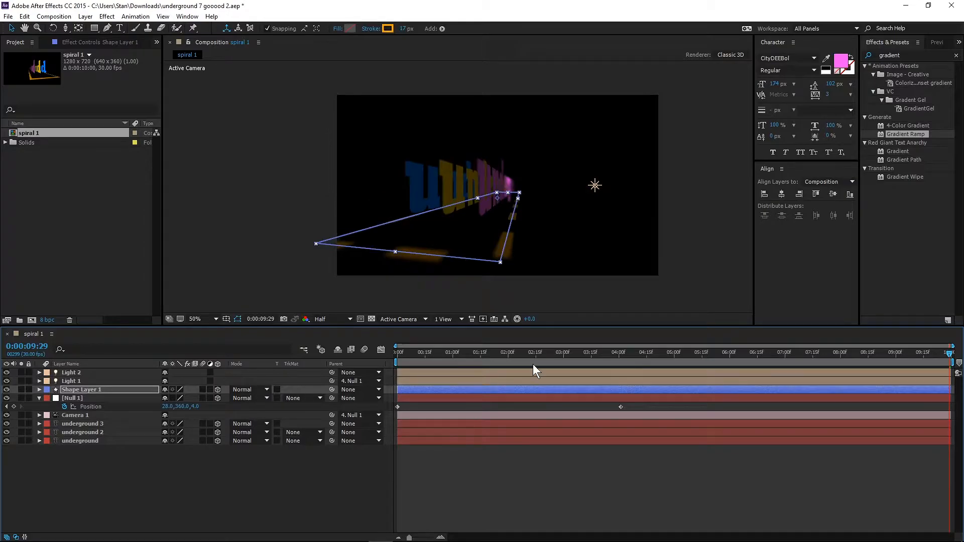
{"action": "left_click", "coordinate": [730, 354]}
{"action": "key", "text": "space"}
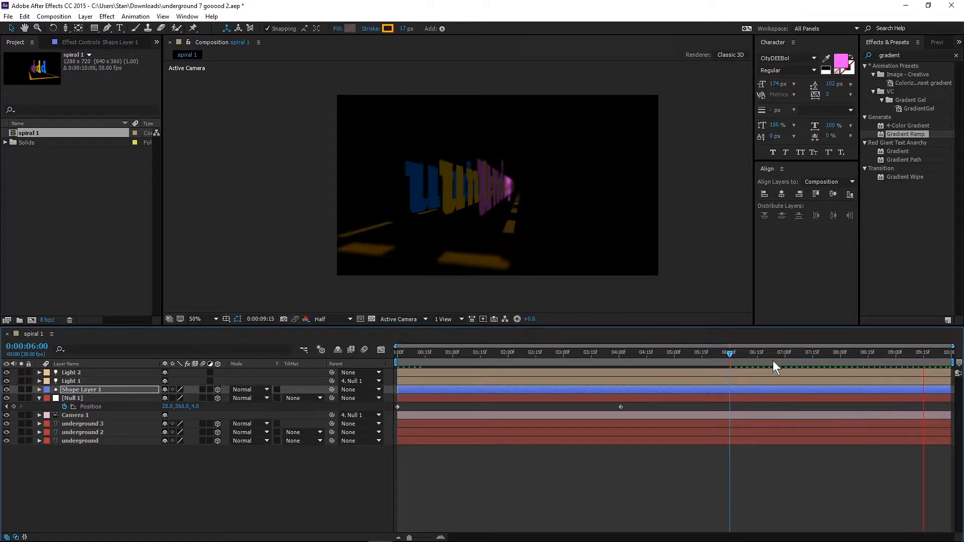
{"action": "key", "text": "space"}
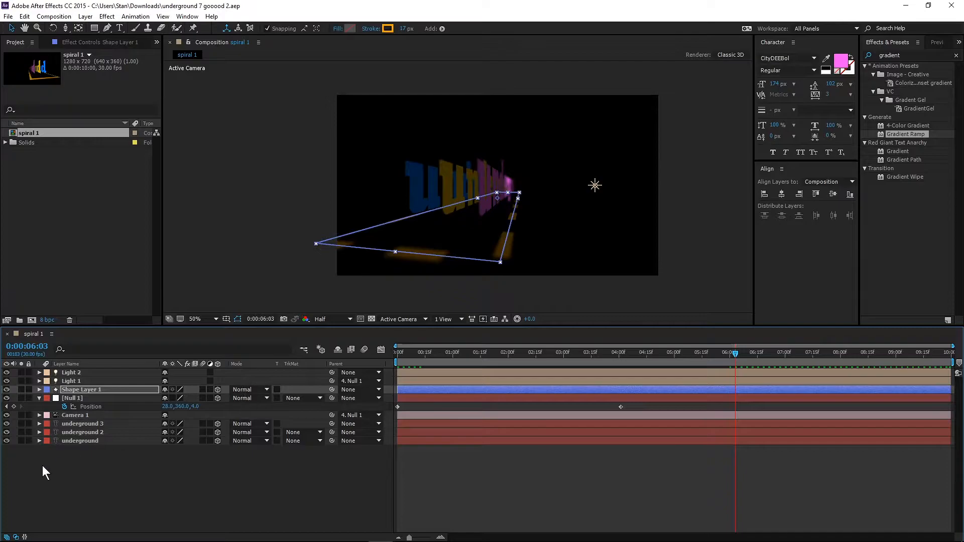
Turn off Camera 1, collapse Null 1's properties and return to the start of the composition.
{"action": "left_click", "coordinate": [38, 399]}
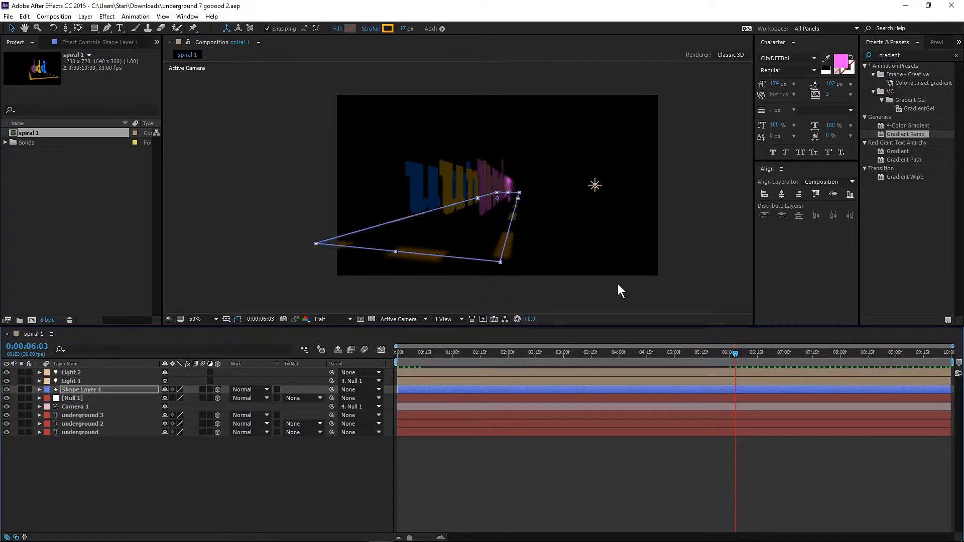
{"action": "left_click", "coordinate": [6, 407]}
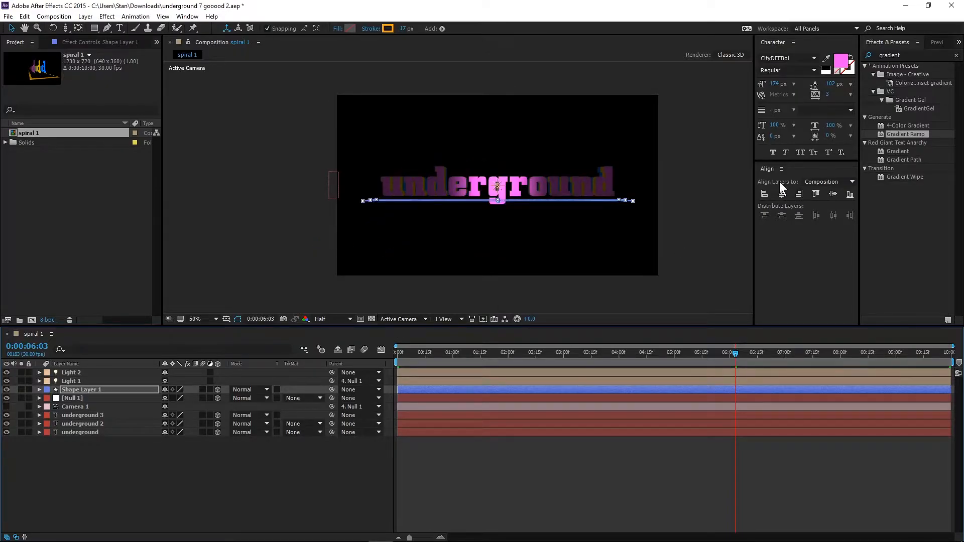
{"action": "key", "text": "Home"}
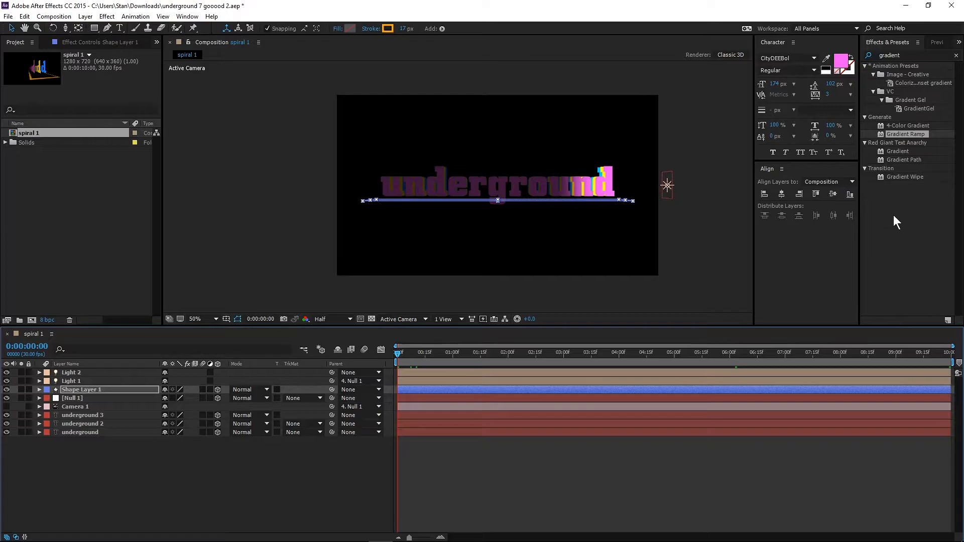
Find the Glow effect in the effects library and apply it to the underground text layer.
{"action": "left_click", "coordinate": [908, 55]}
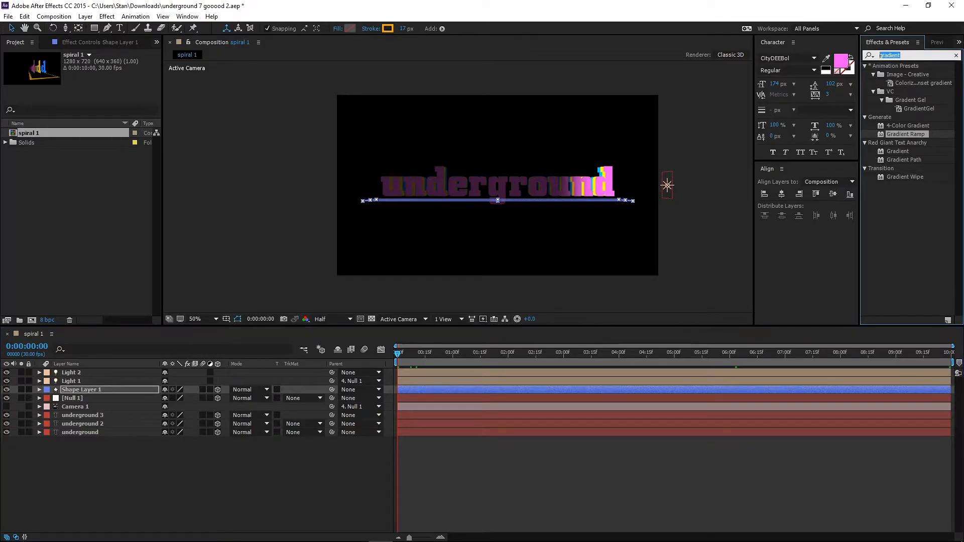
{"action": "type", "text": "glow"}
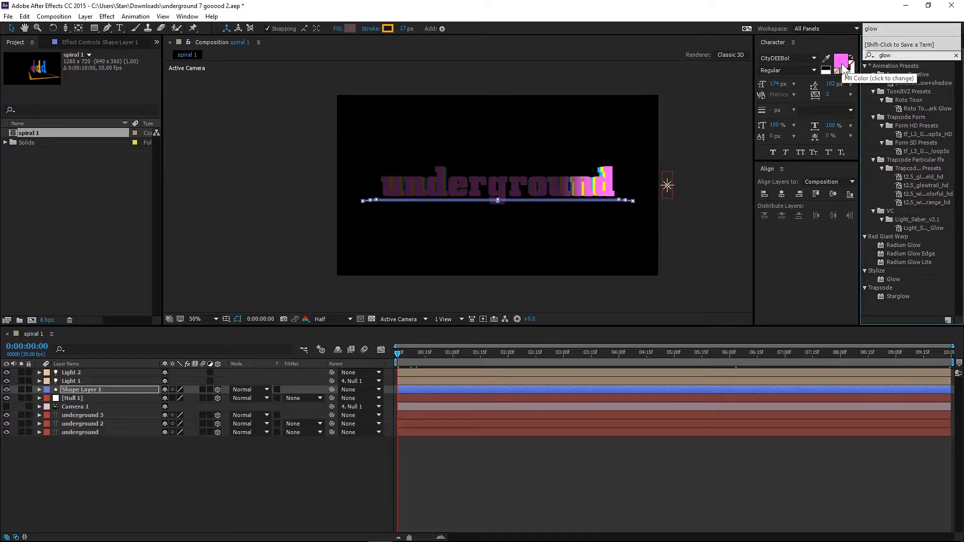
{"action": "left_click", "coordinate": [882, 280]}
{"action": "left_click_drag", "start_coordinate": [879, 278], "coordinate": [86, 433]}
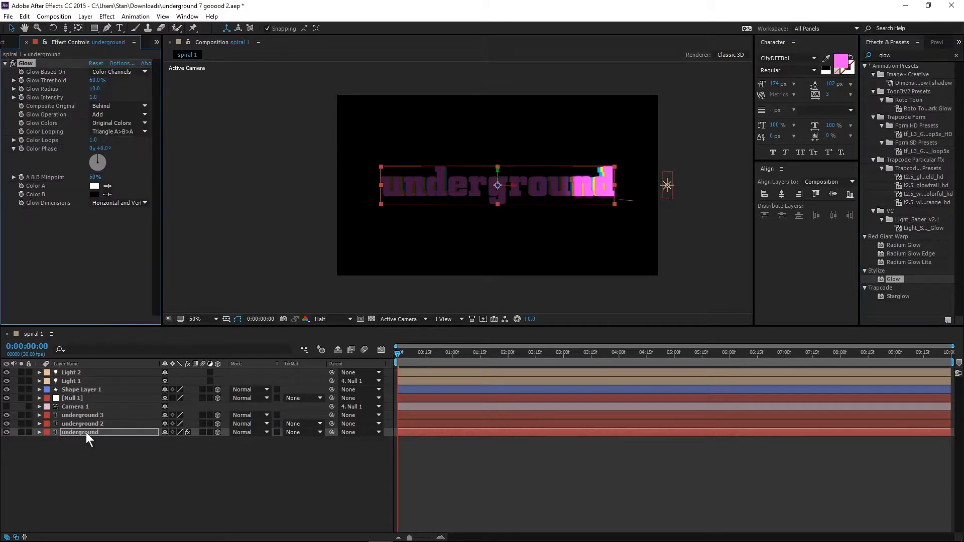
Set the Glow to A & B Colors with a threshold of 54%, a radius of 6 and an intensity of 0.9.
{"action": "left_click", "coordinate": [123, 125]}
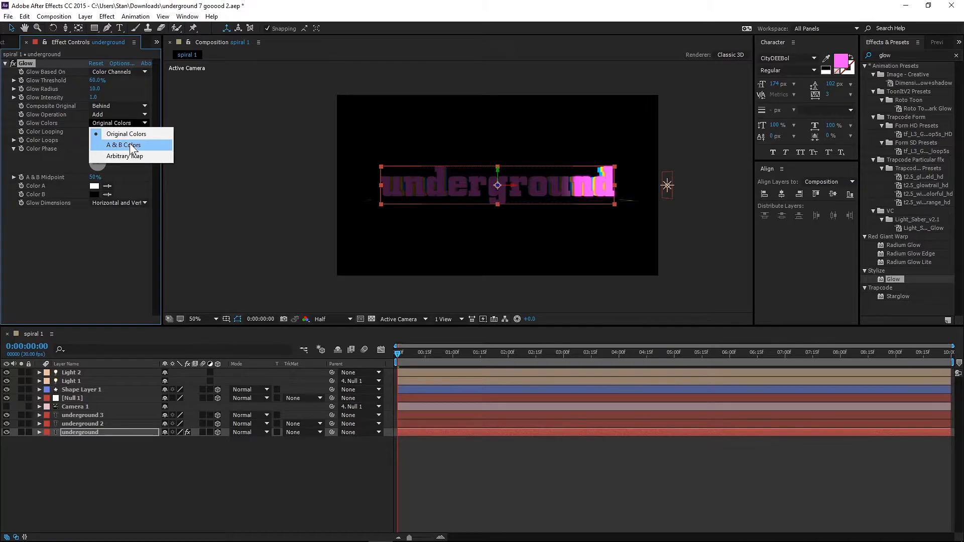
{"action": "left_click", "coordinate": [129, 144]}
{"action": "left_click", "coordinate": [95, 81]}
{"action": "type", "text": "54"}
{"action": "key", "text": "Tab"}
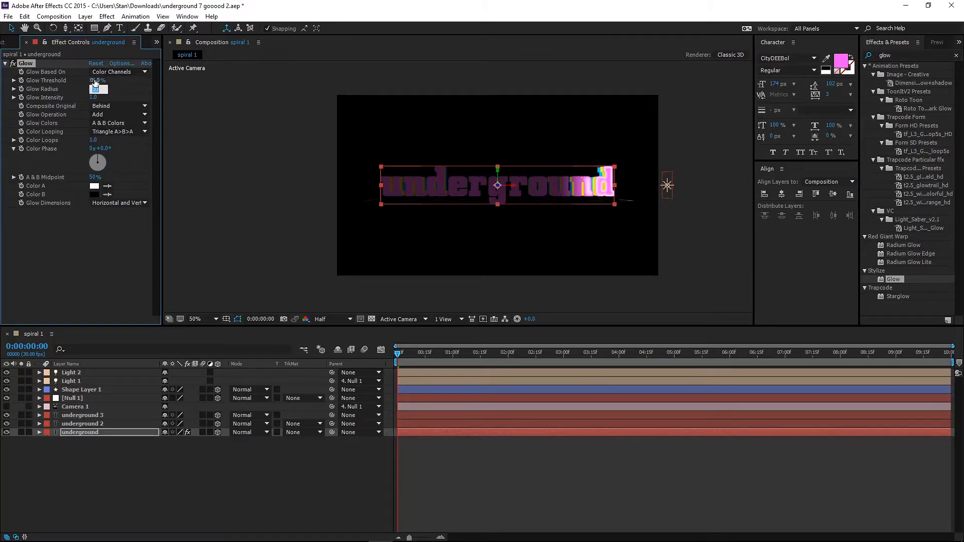
{"action": "type", "text": "6"}
{"action": "key", "text": "Tab"}
{"action": "type", "text": ".9"}
{"action": "left_click", "coordinate": [107, 247]}
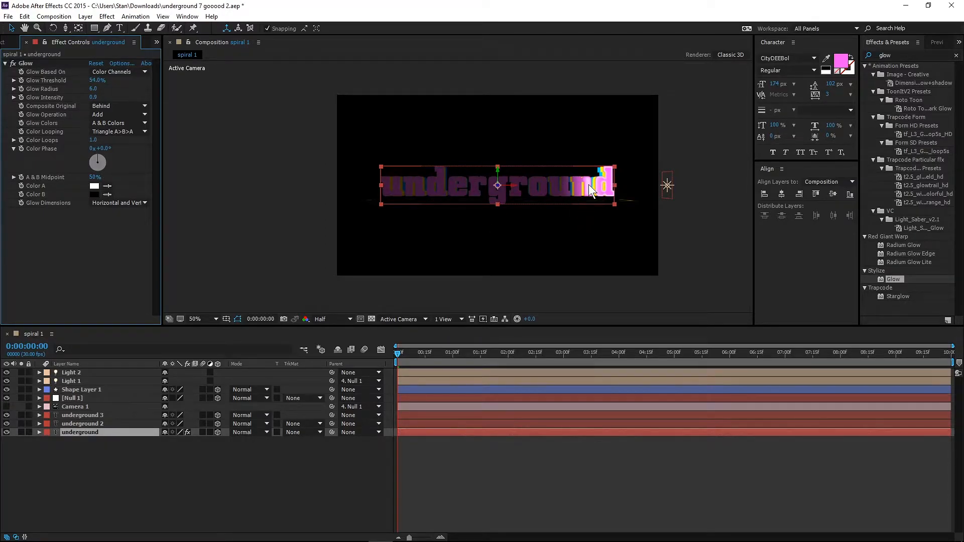
{"action": "left_click", "coordinate": [128, 456]}
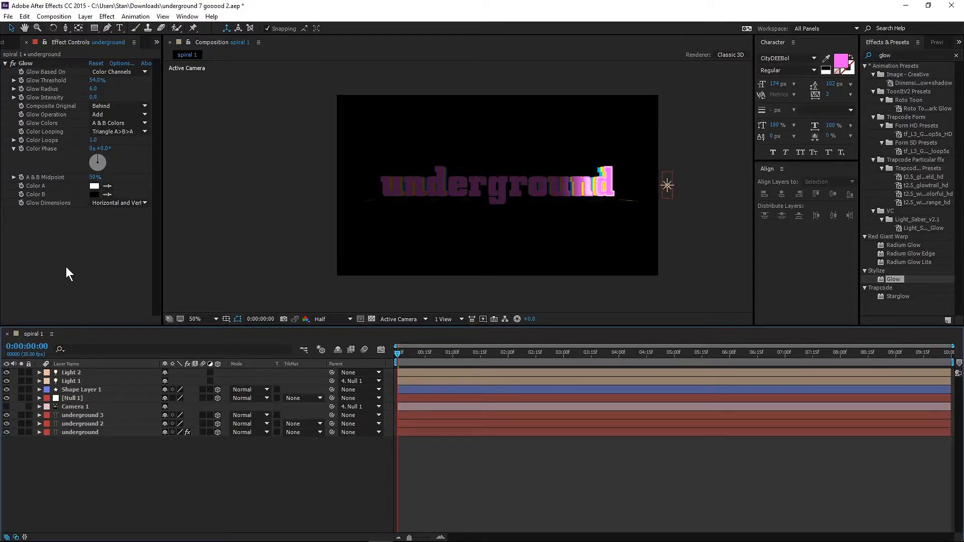
Copy the Glow effect from the underground layer and paste it onto underground 2, underground 3 and Shape Layer 1.
{"action": "left_click", "coordinate": [25, 65]}
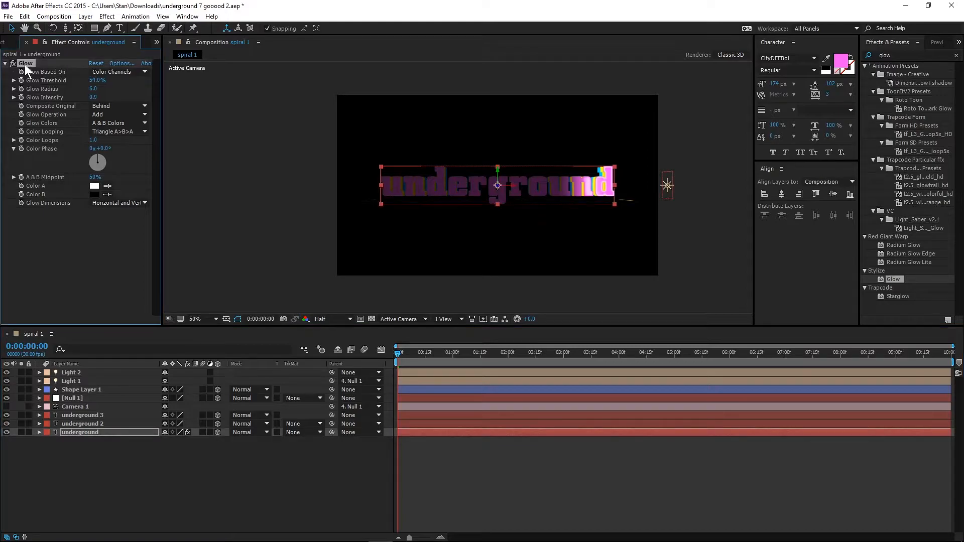
{"action": "left_click", "coordinate": [25, 17]}
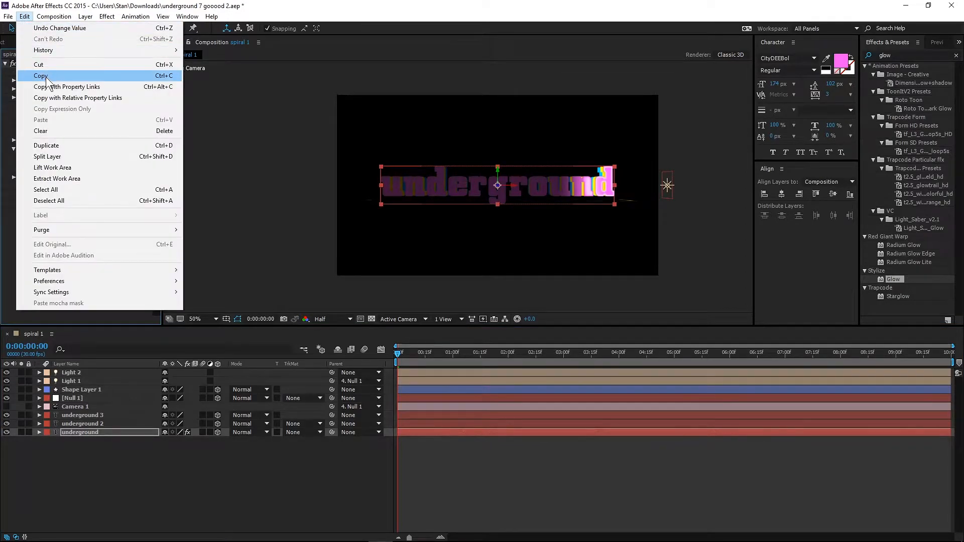
{"action": "left_click", "coordinate": [47, 77]}
{"action": "left_click", "coordinate": [83, 465]}
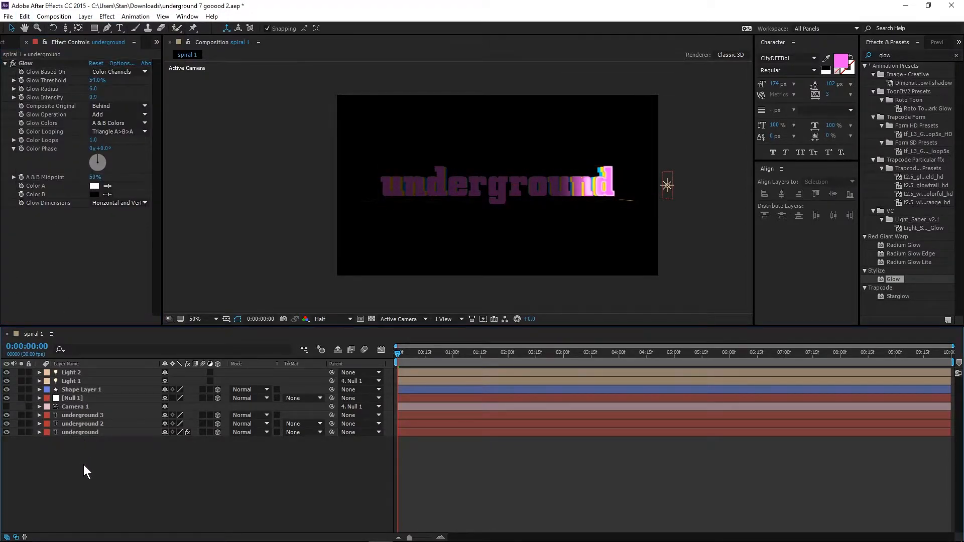
{"action": "left_click", "coordinate": [82, 424]}
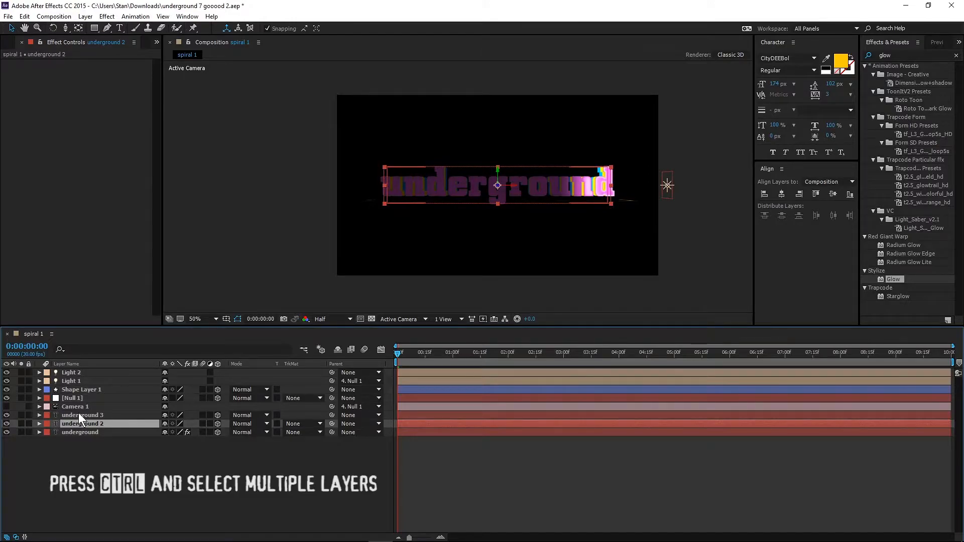
{"action": "left_click", "coordinate": [78, 415], "text": "ctrl"}
{"action": "left_click", "coordinate": [71, 389], "text": "ctrl"}
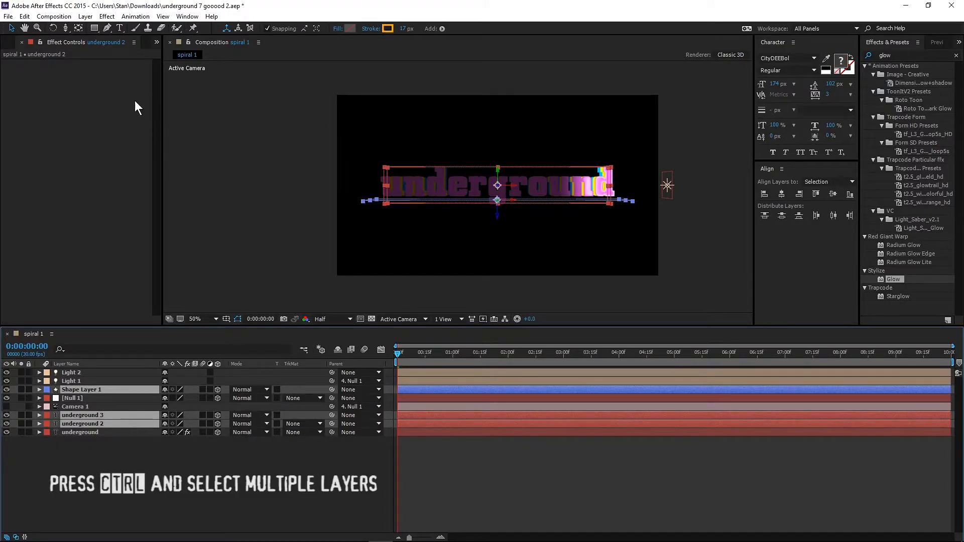
{"action": "left_click", "coordinate": [49, 129]}
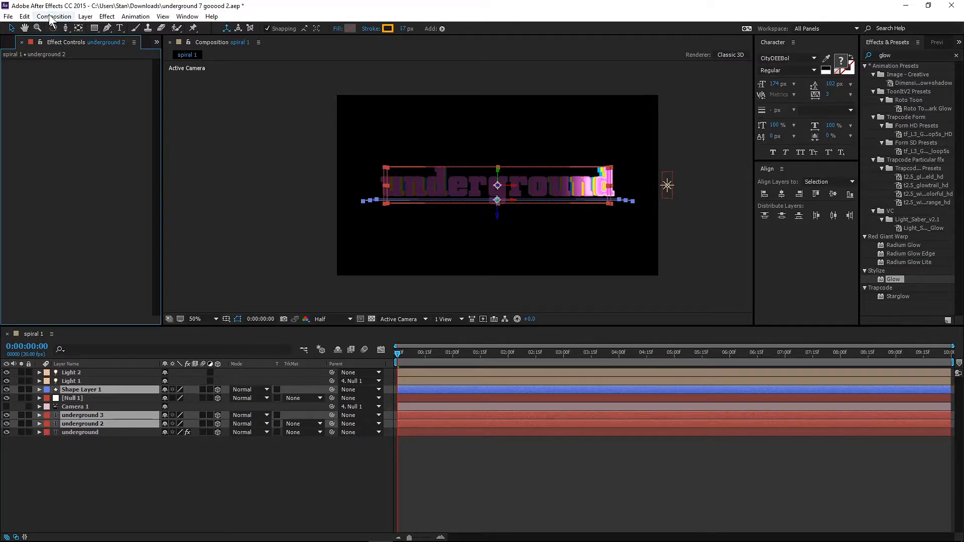
{"action": "left_click", "coordinate": [24, 17]}
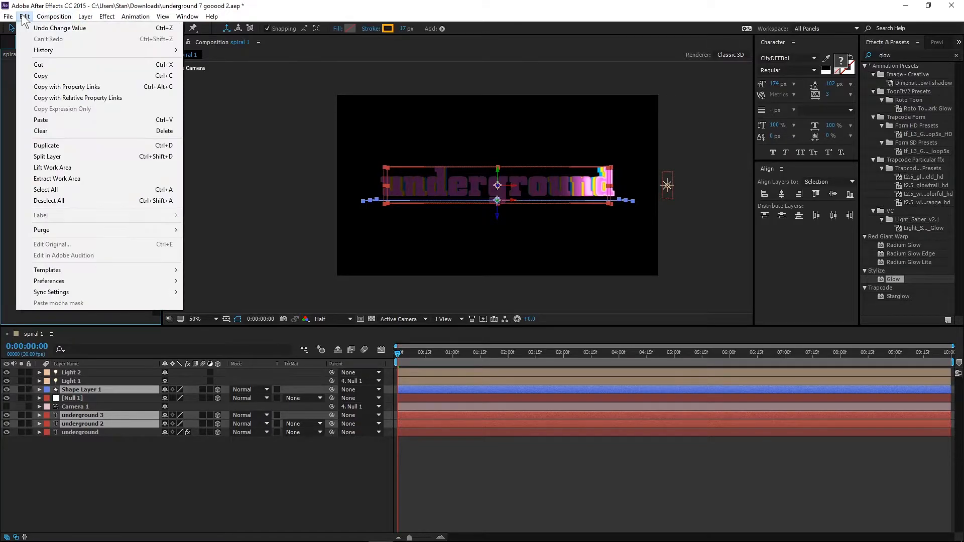
{"action": "left_click", "coordinate": [49, 118]}
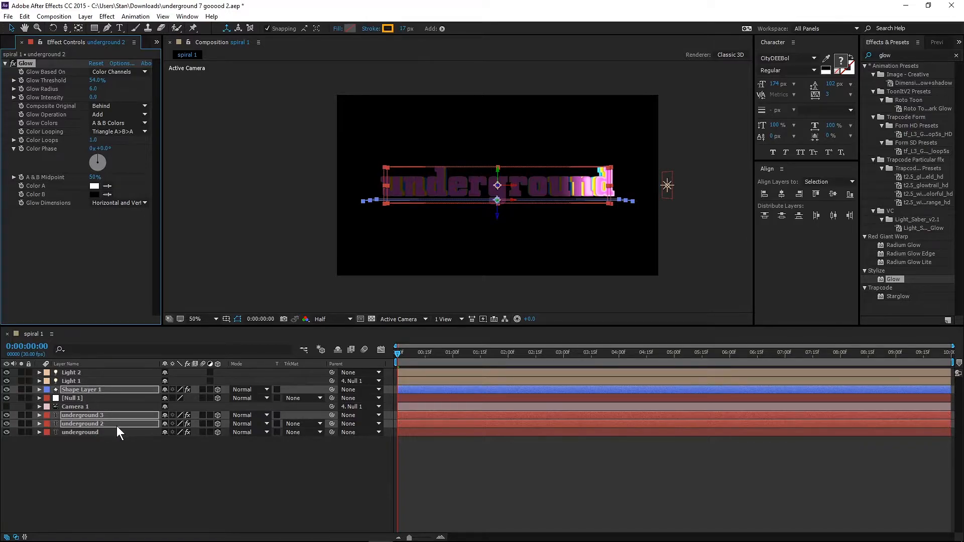
Turn Camera 1 back on at the start of the composition.
{"action": "mouse_move", "coordinate": [397, 352]}
{"action": "left_mouse_down"}
{"action": "mouse_move", "coordinate": [443, 353]}
{"action": "mouse_move", "coordinate": [396, 353]}
{"action": "left_mouse_up"}
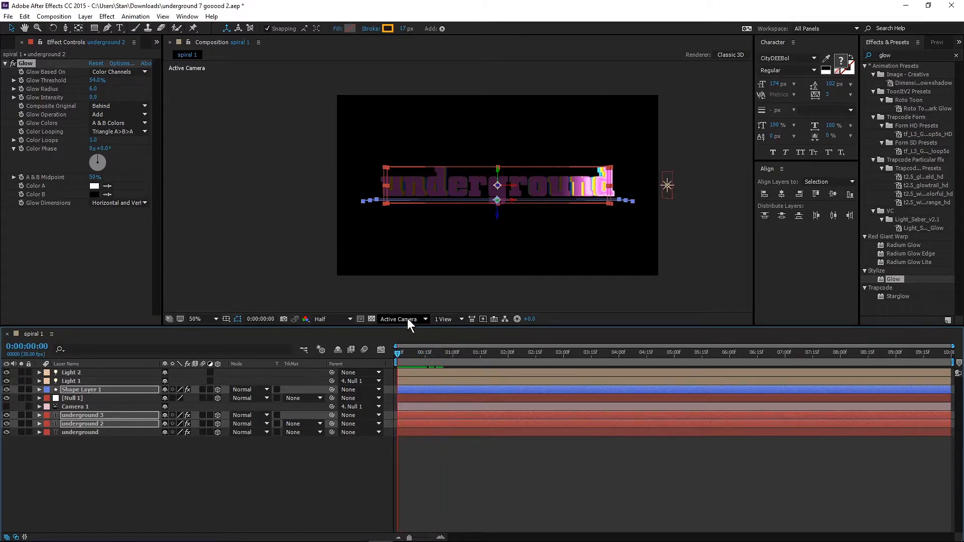
{"action": "left_click", "coordinate": [408, 319]}
{"action": "left_click", "coordinate": [405, 330]}
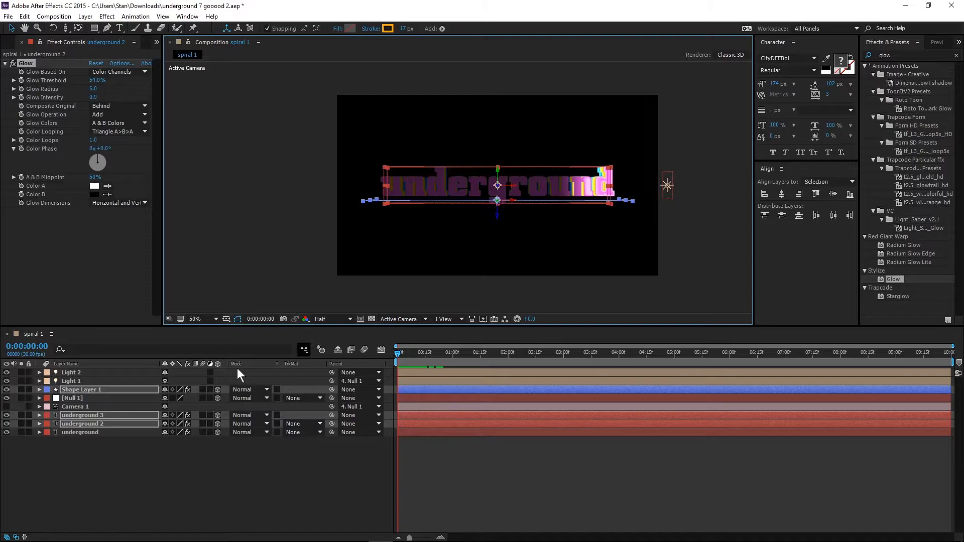
{"action": "left_click", "coordinate": [6, 406]}
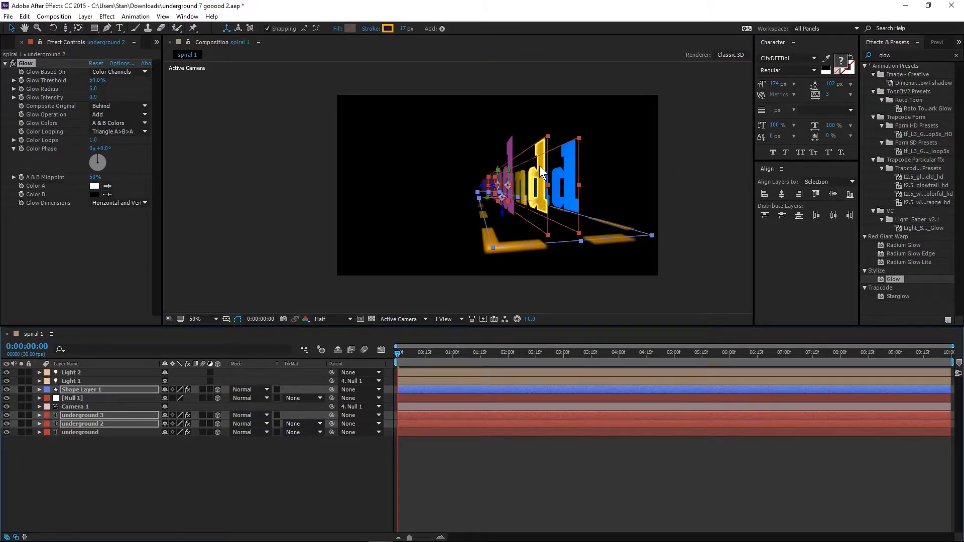
Review the glowing text and dashes through Camera 1 at several points up to 0:00:04:00, return to the start and deselect the layers.
{"action": "left_click", "coordinate": [538, 355]}
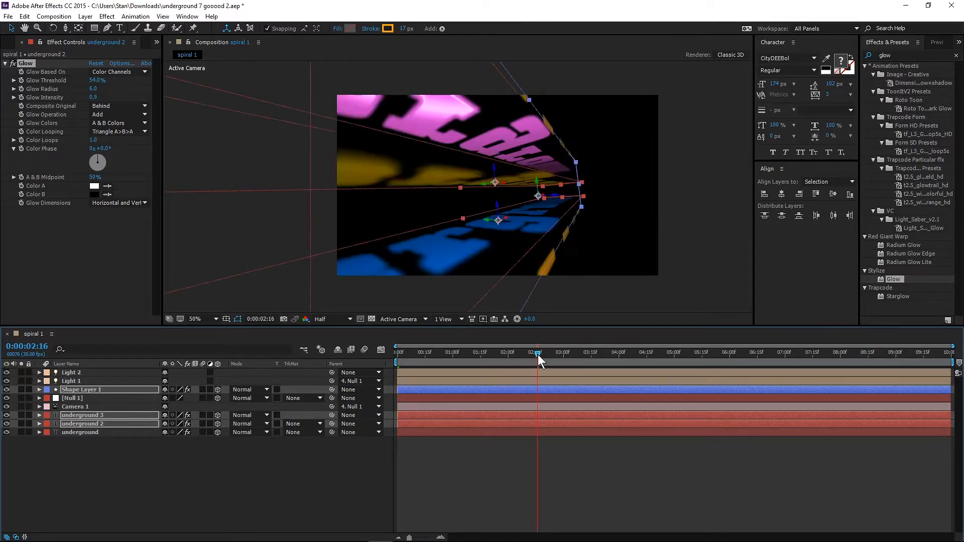
{"action": "left_click", "coordinate": [532, 354]}
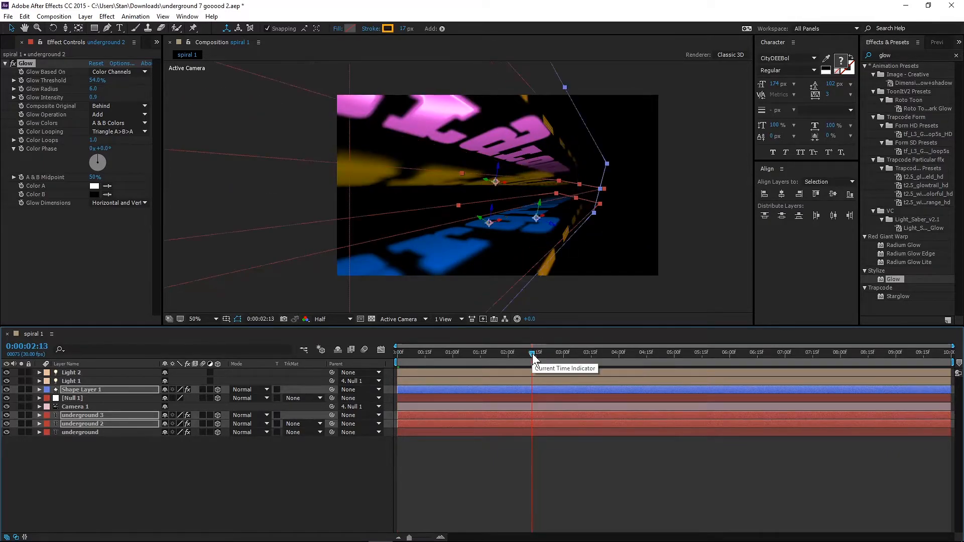
{"action": "left_click_drag", "start_coordinate": [532, 353], "coordinate": [550, 354]}
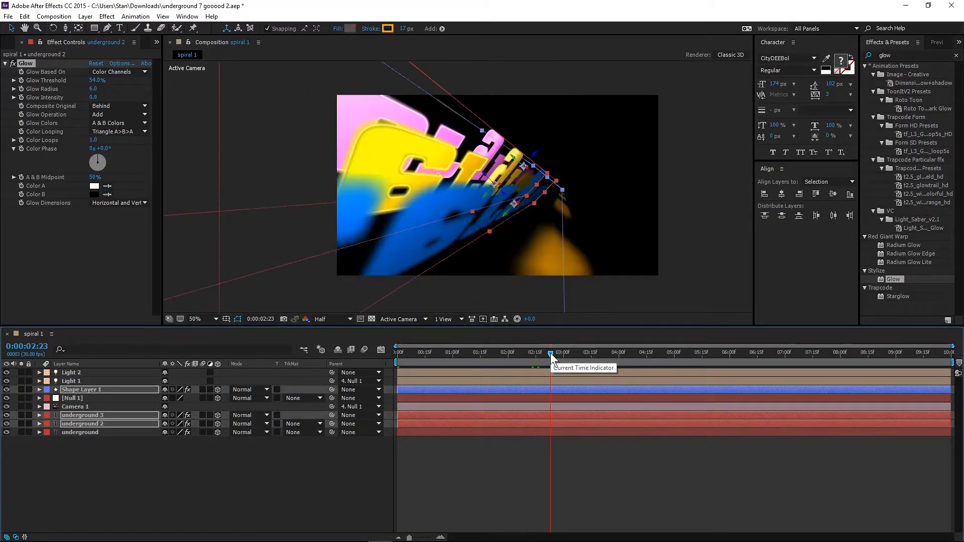
{"action": "left_click", "coordinate": [564, 353]}
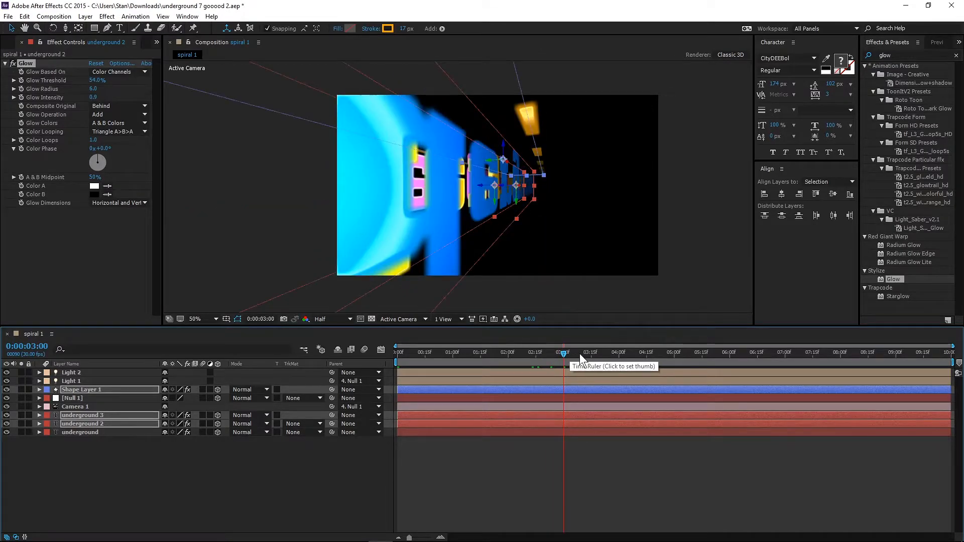
{"action": "left_click", "coordinate": [580, 354]}
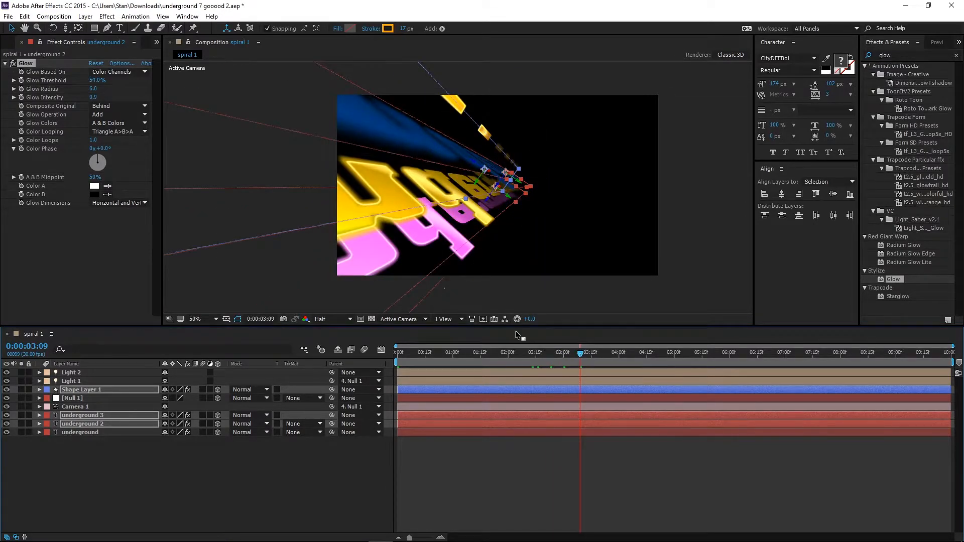
{"action": "left_click", "coordinate": [618, 352]}
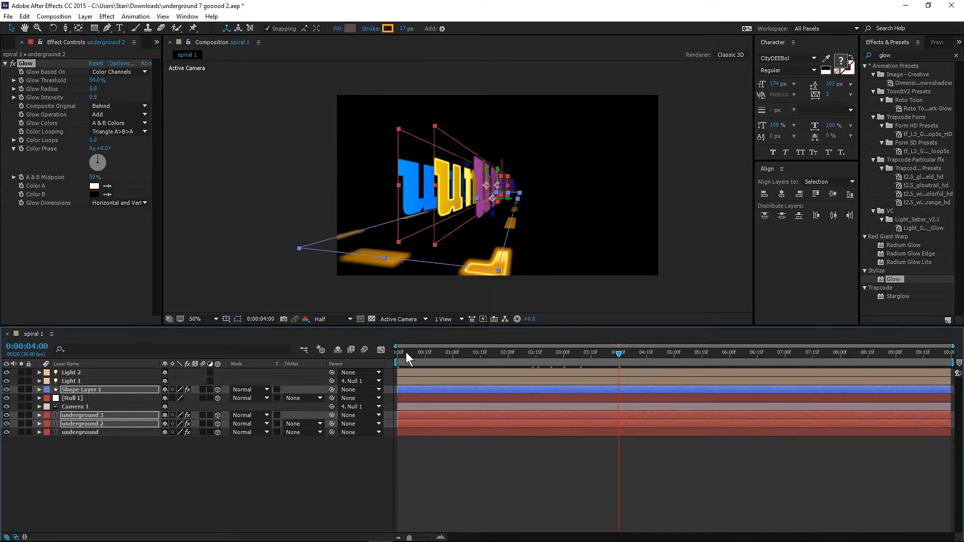
{"action": "left_click_drag", "start_coordinate": [406, 352], "coordinate": [373, 356]}
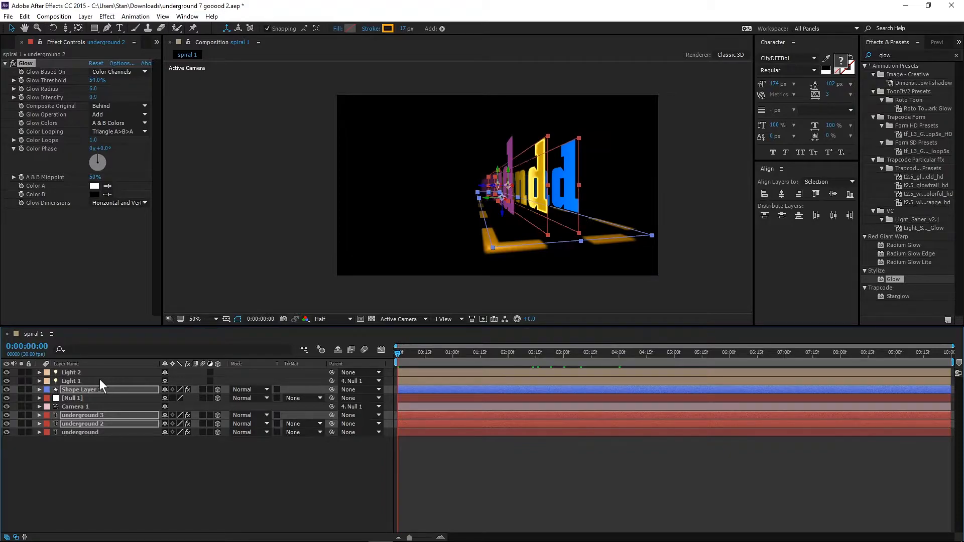
{"action": "left_click", "coordinate": [193, 476]}
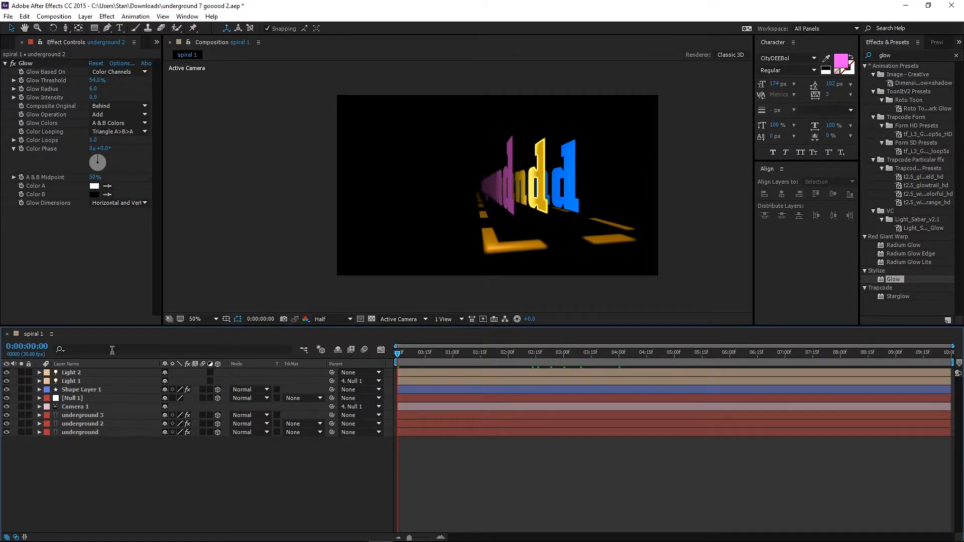
Duplicate the spiral 1 composition in the project by copying and pasting it.
{"action": "left_click", "coordinate": [8, 42]}
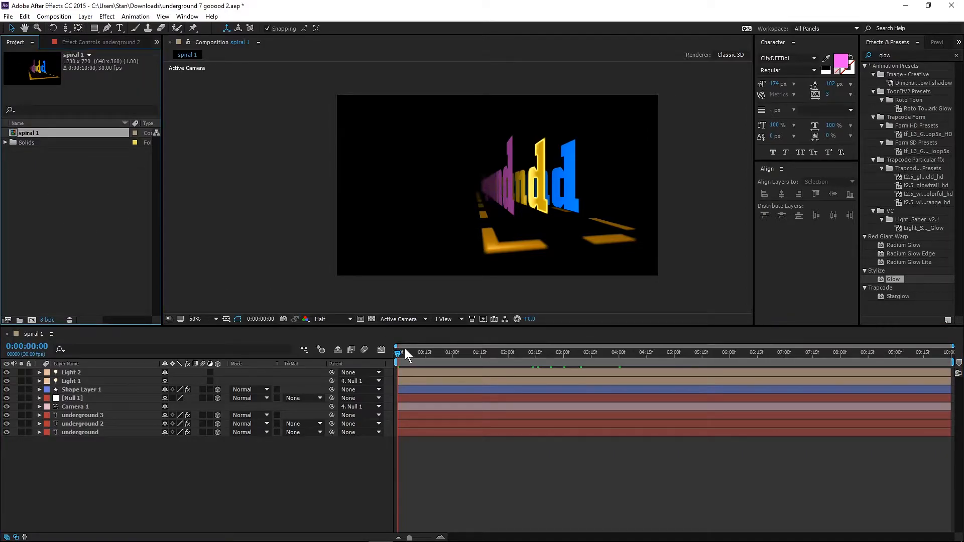
{"action": "left_click_drag", "start_coordinate": [397, 353], "coordinate": [385, 352]}
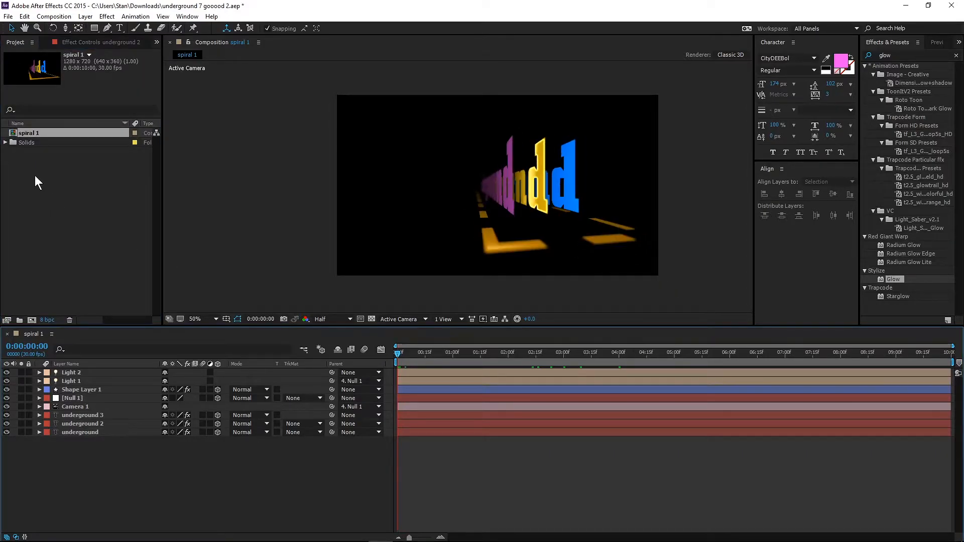
{"action": "left_click", "coordinate": [21, 146]}
{"action": "left_click", "coordinate": [26, 133]}
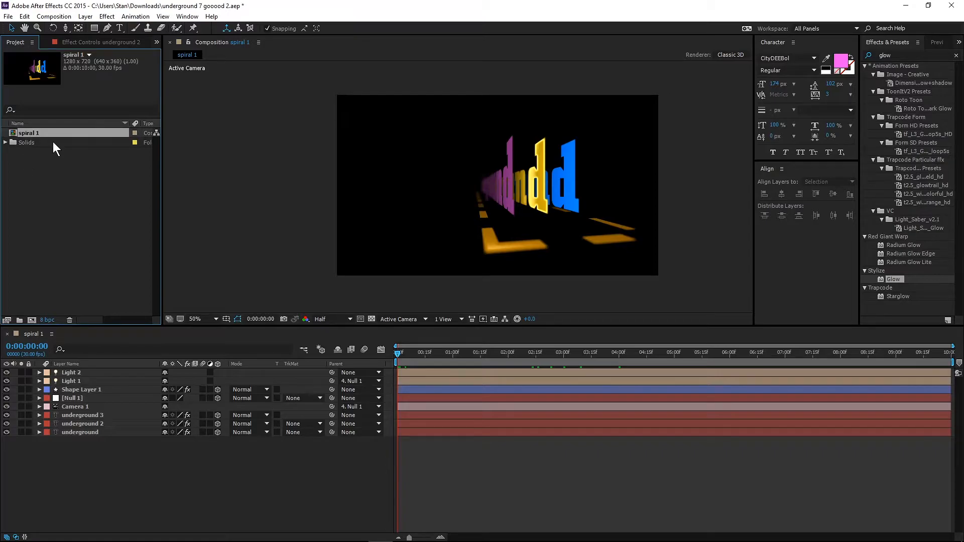
{"action": "left_click", "coordinate": [24, 16]}
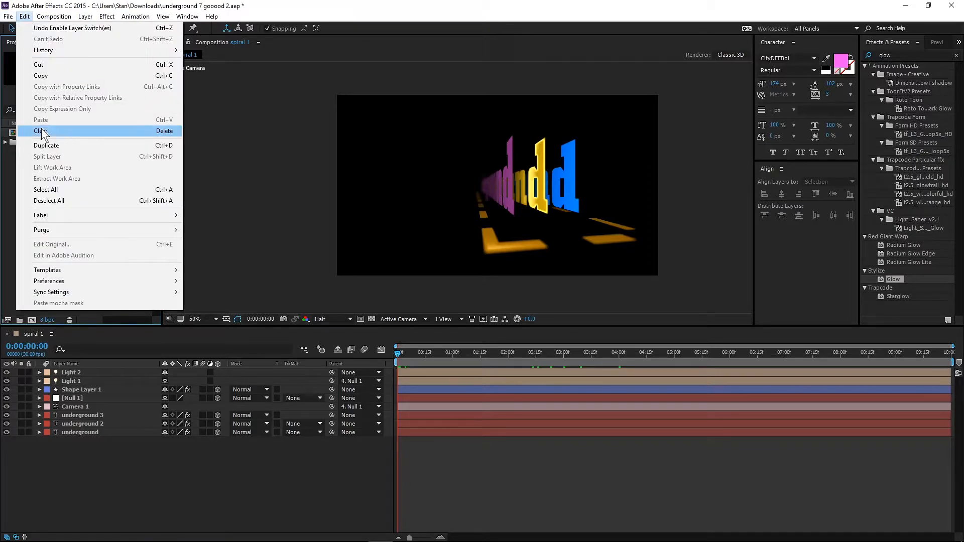
{"action": "left_click", "coordinate": [37, 76]}
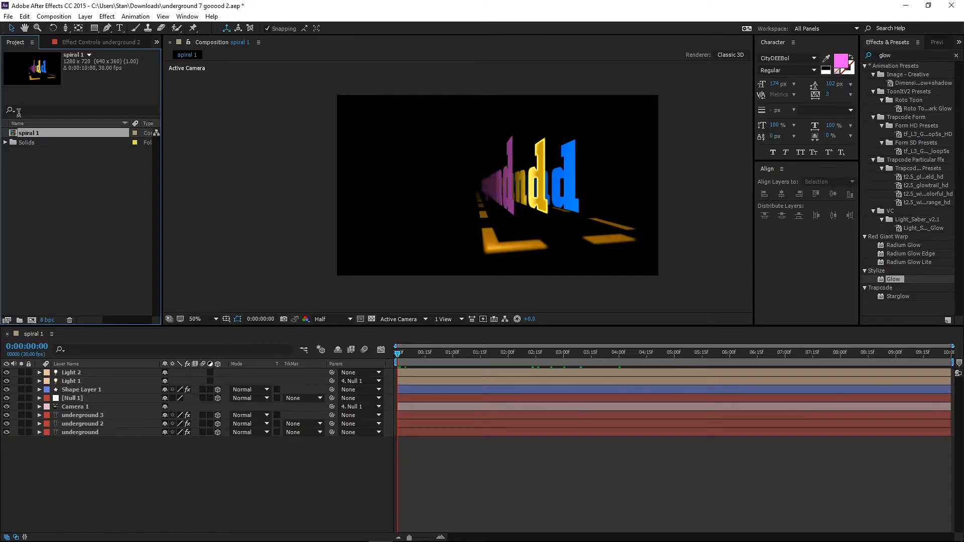
{"action": "left_click", "coordinate": [24, 17]}
{"action": "left_click", "coordinate": [36, 120]}
{"action": "left_click", "coordinate": [44, 186]}
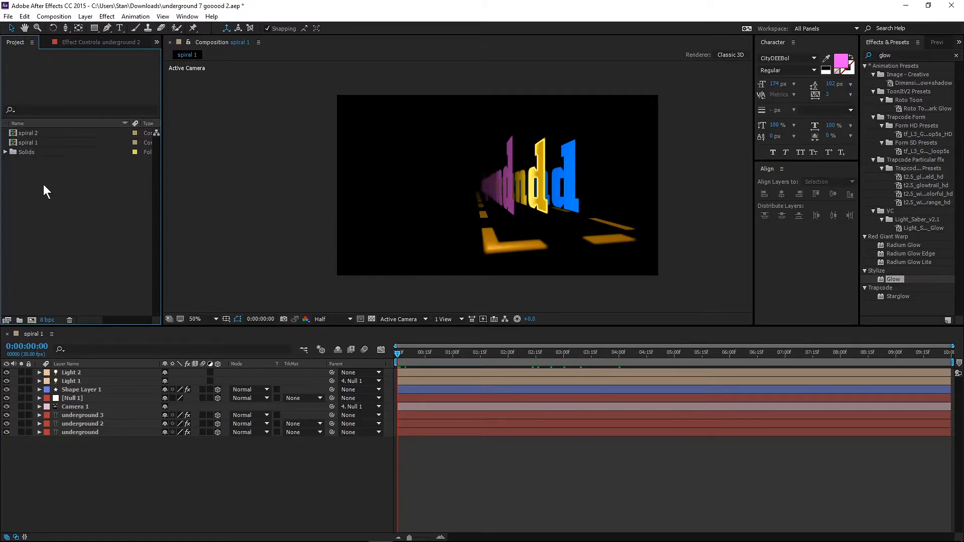
Pre-compose all layers of spiral 1 under the default name, moving all attributes into the new composition.
{"action": "left_click", "coordinate": [23, 142]}
{"action": "left_click", "coordinate": [32, 333]}
{"action": "left_click_drag", "start_coordinate": [92, 447], "coordinate": [66, 377]}
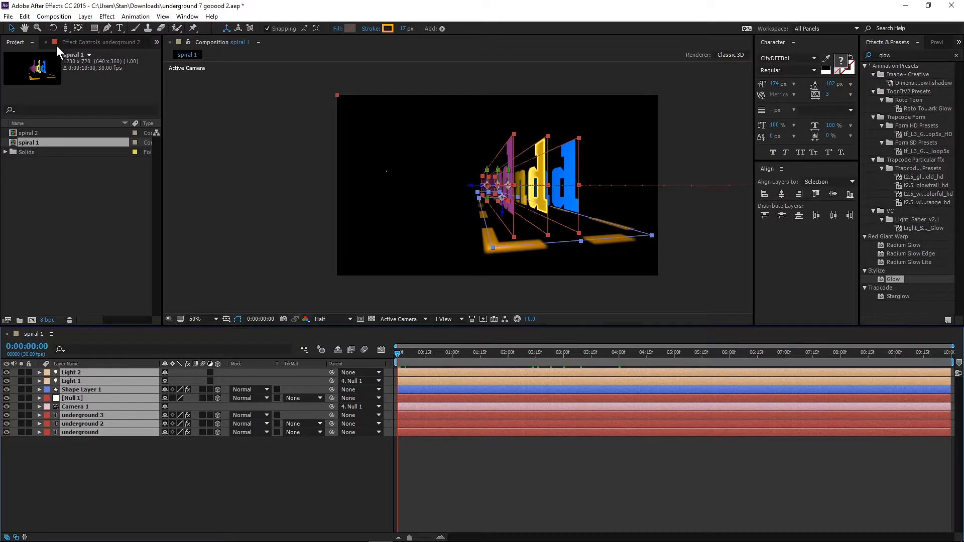
{"action": "left_click", "coordinate": [86, 16]}
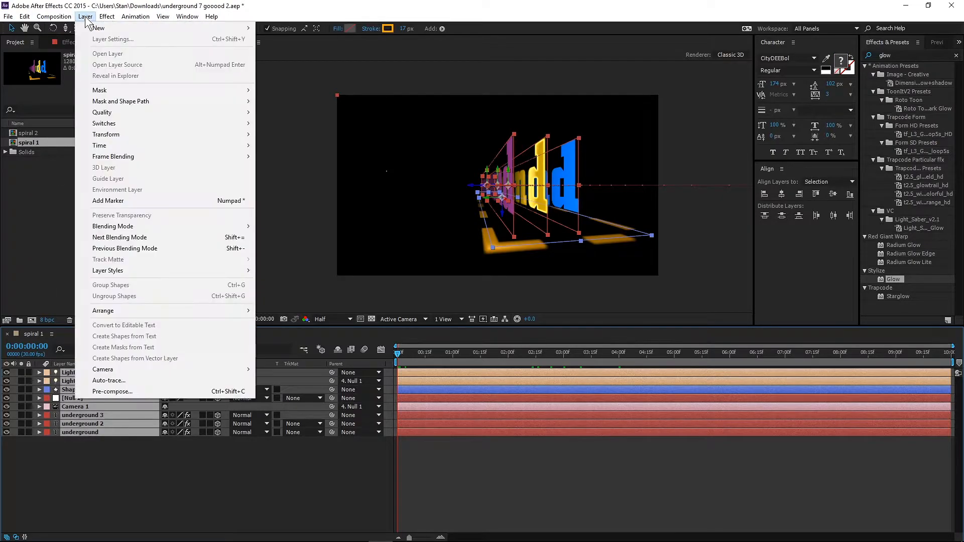
{"action": "left_click", "coordinate": [138, 392]}
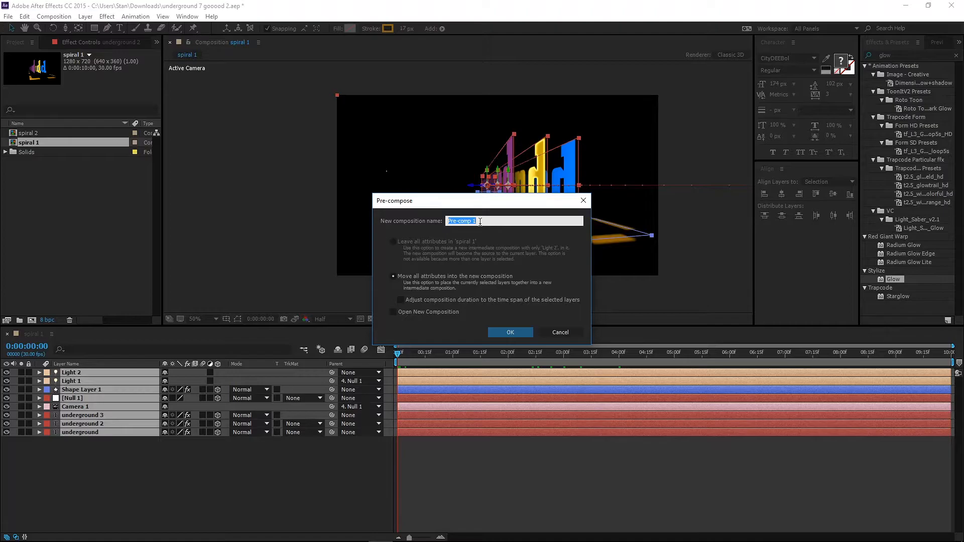
{"action": "left_click", "coordinate": [511, 332]}
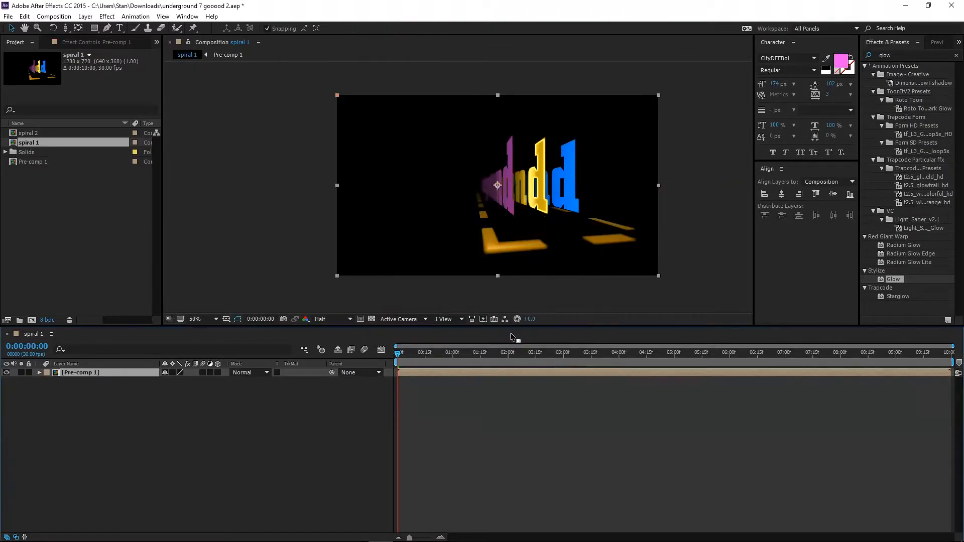
Open the spiral 2 composition.
{"action": "double_click", "coordinate": [15, 133]}
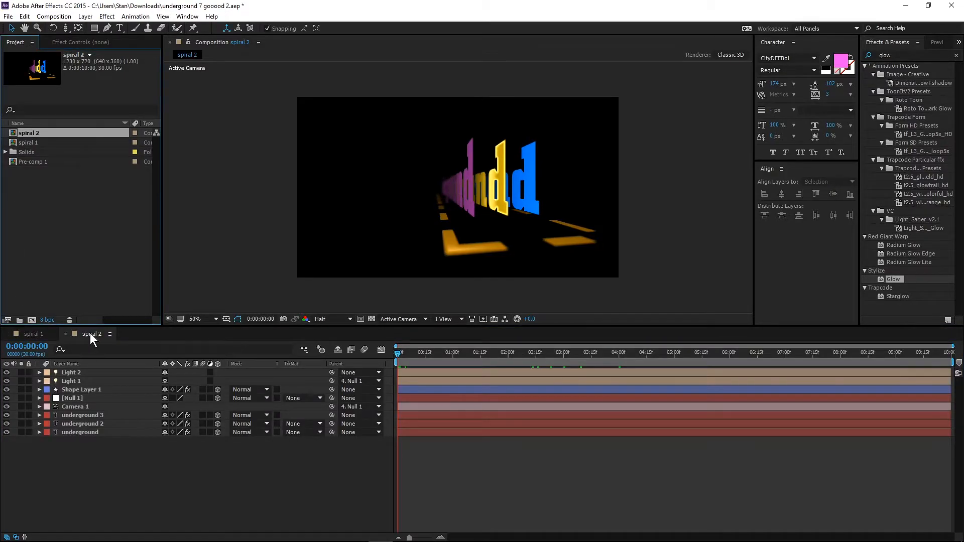
{"action": "left_click_drag", "start_coordinate": [95, 462], "coordinate": [75, 369]}
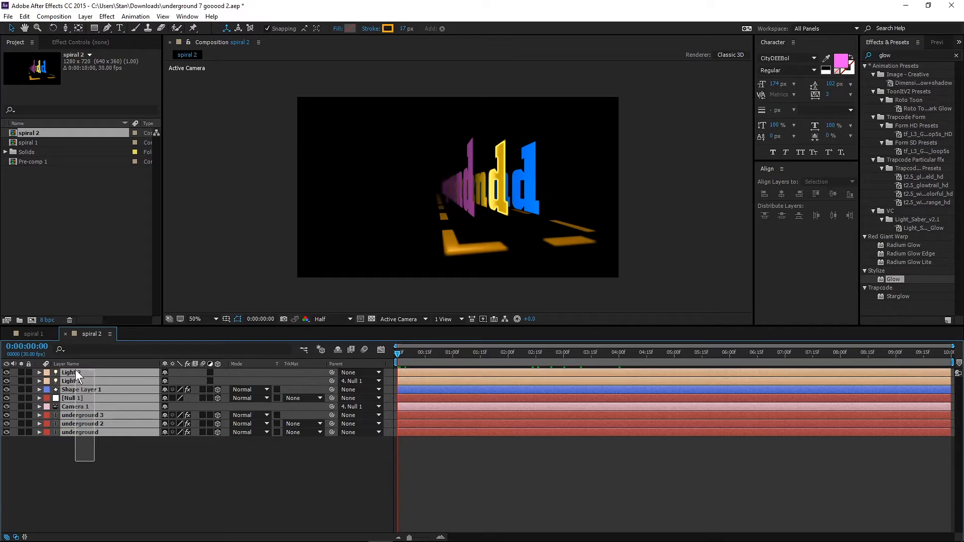
{"action": "left_click", "coordinate": [85, 16]}
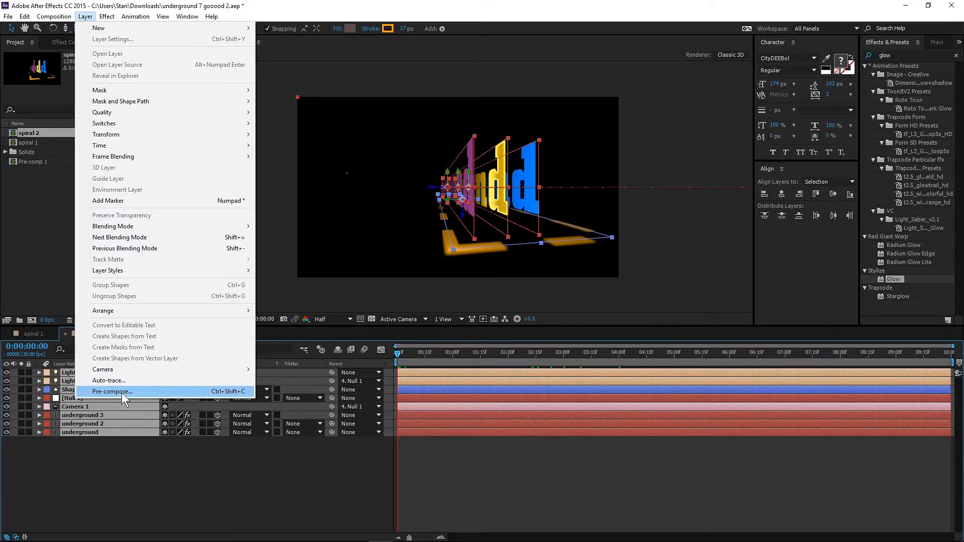
{"action": "left_click", "coordinate": [119, 475]}
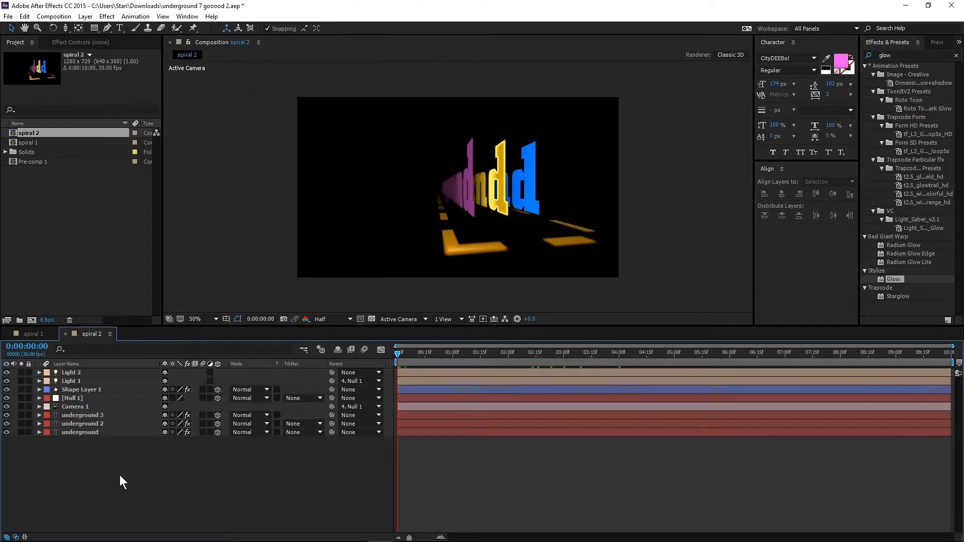
Delete the Camera 1 layer from spiral 2.
{"action": "left_click", "coordinate": [67, 407]}
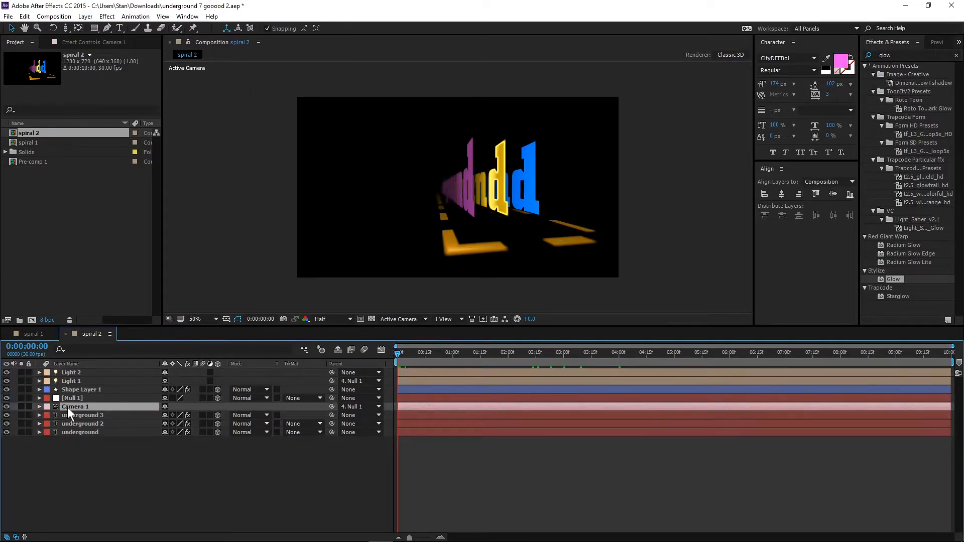
{"action": "key", "text": "Delete"}
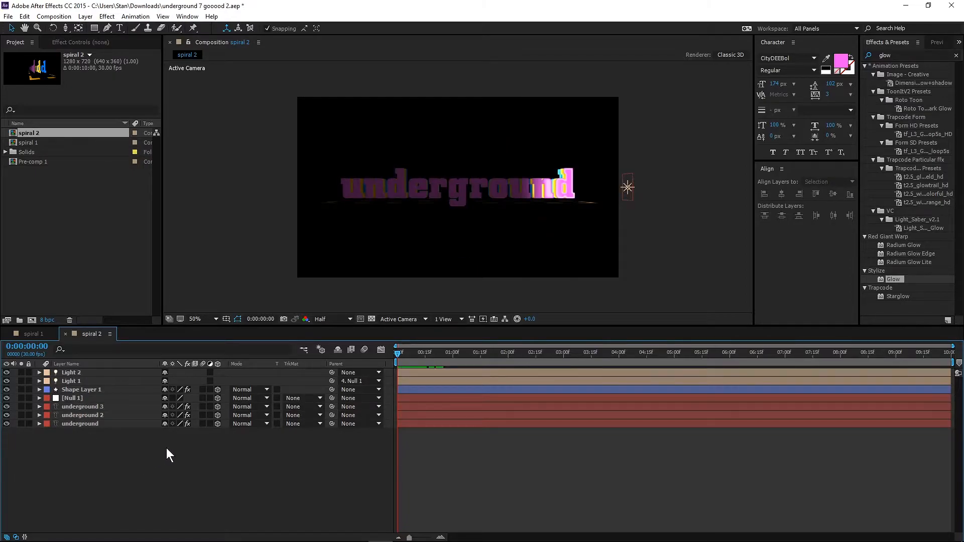
Add a new two-node camera with the 15mm preset to spiral 2 and place its layer directly below Null 1.
{"action": "right_click", "coordinate": [111, 459]}
{"action": "mouse_move", "coordinate": [229, 365]}
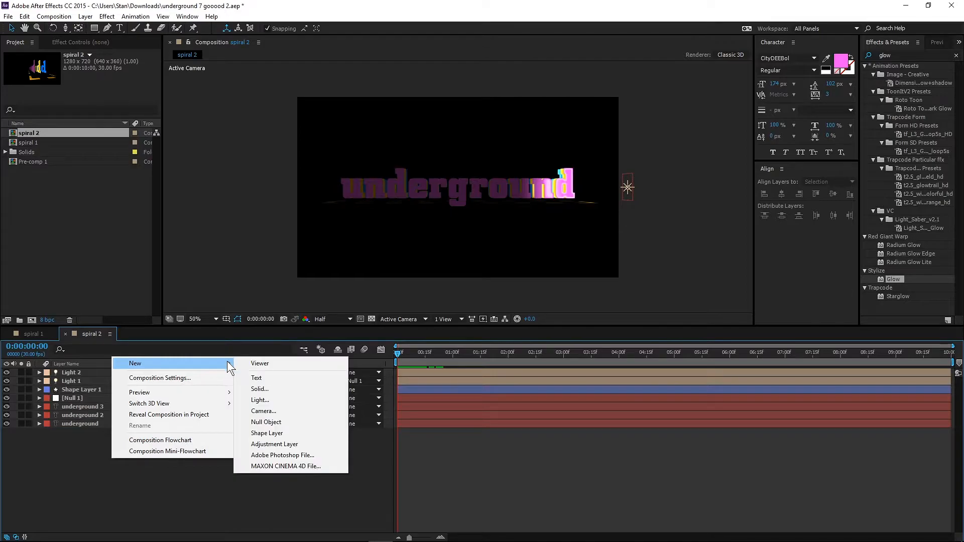
{"action": "left_click", "coordinate": [279, 411]}
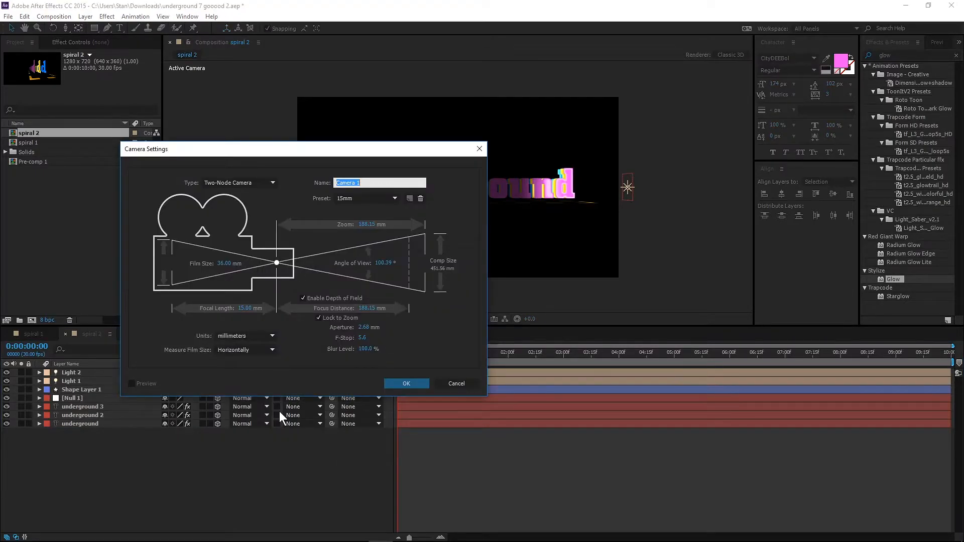
{"action": "left_click", "coordinate": [360, 199]}
{"action": "left_click", "coordinate": [360, 200]}
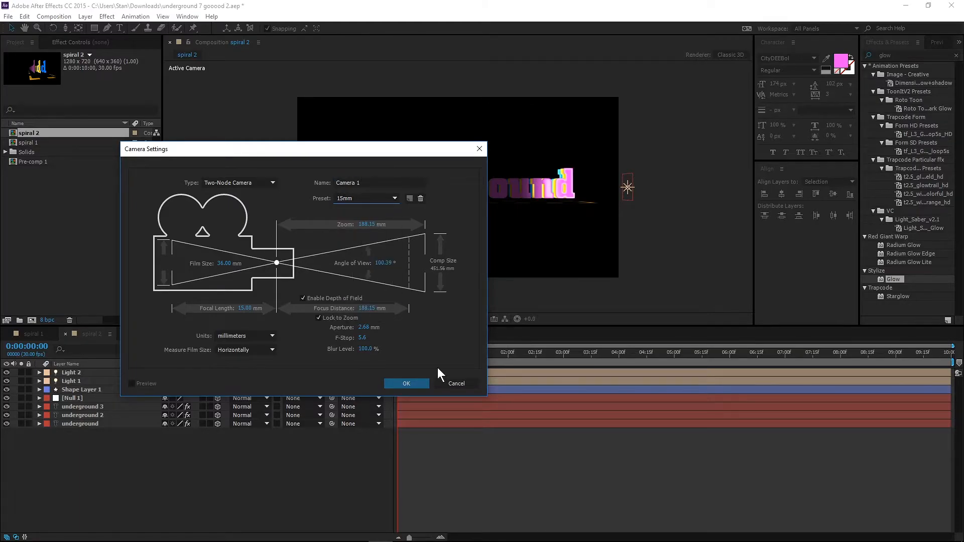
{"action": "left_click", "coordinate": [405, 384]}
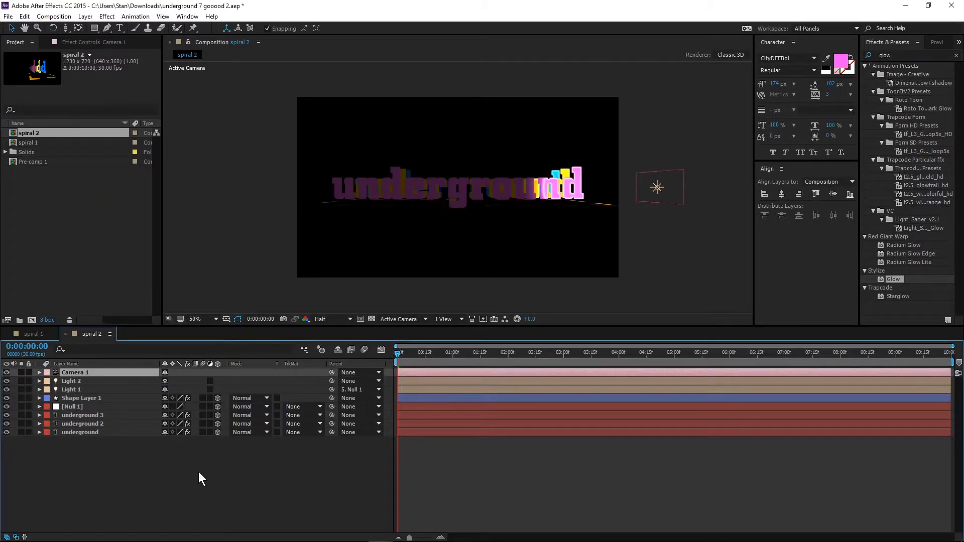
{"action": "left_click_drag", "start_coordinate": [99, 375], "coordinate": [89, 411]}
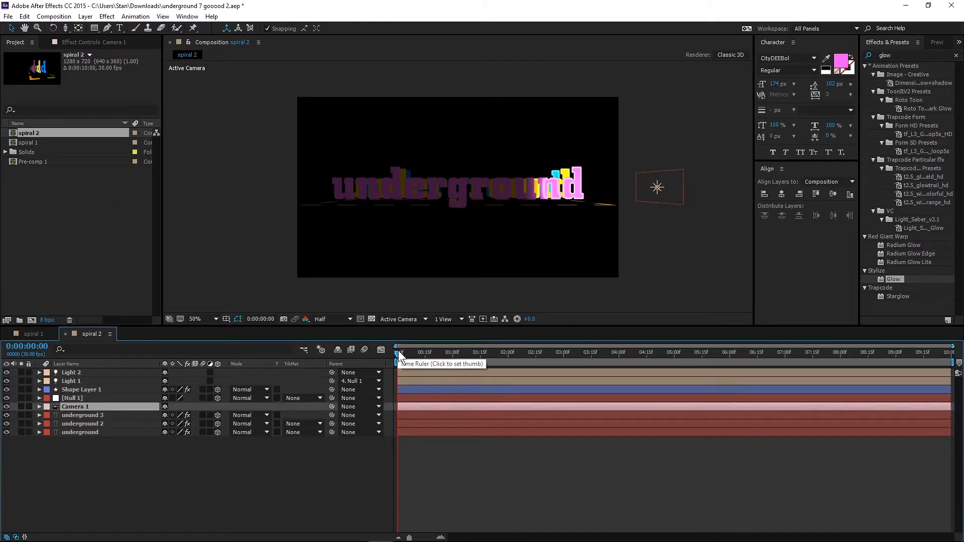
Add a position keyframe to Camera 1 at 0:00:04:00 and shift that keyframe to about 4.5 seconds.
{"action": "left_click_drag", "start_coordinate": [398, 354], "coordinate": [617, 361]}
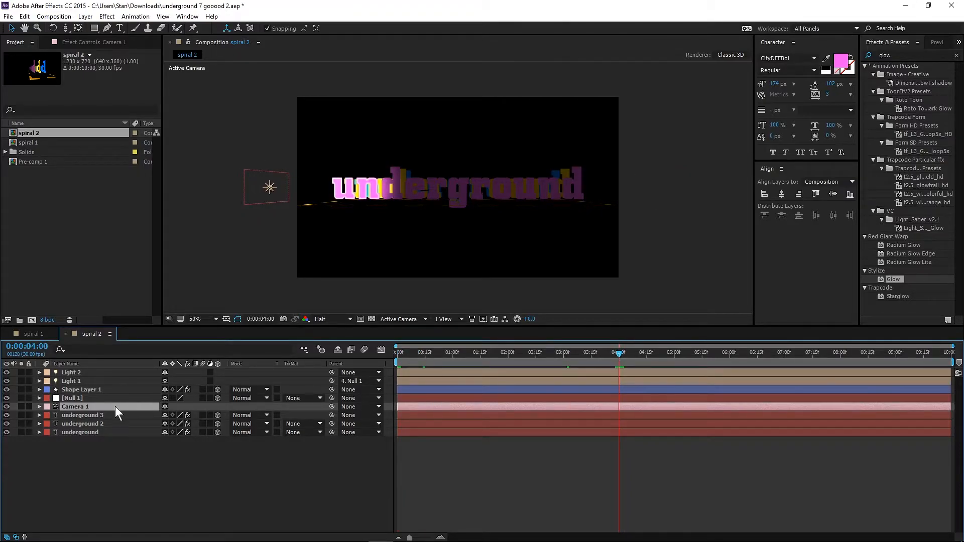
{"action": "key", "text": "p"}
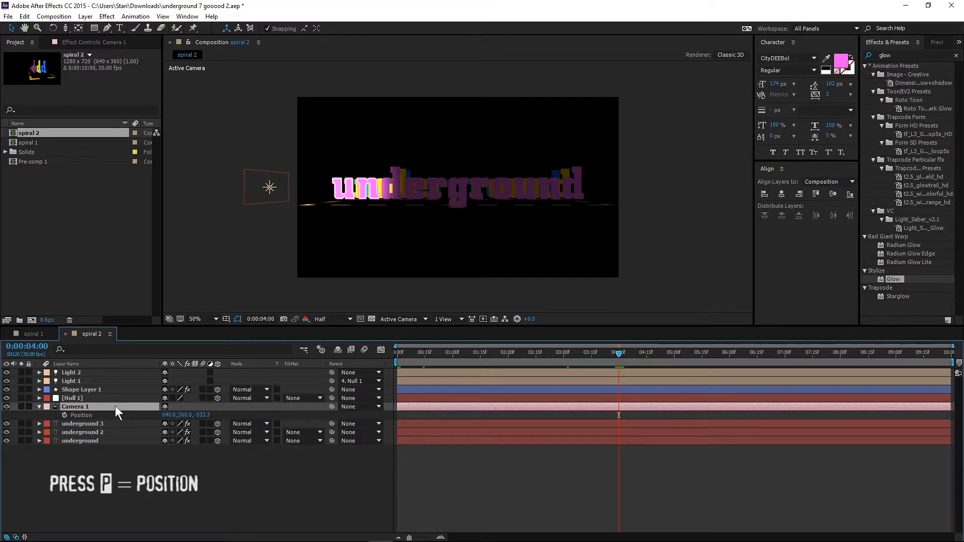
{"action": "left_click", "coordinate": [65, 416]}
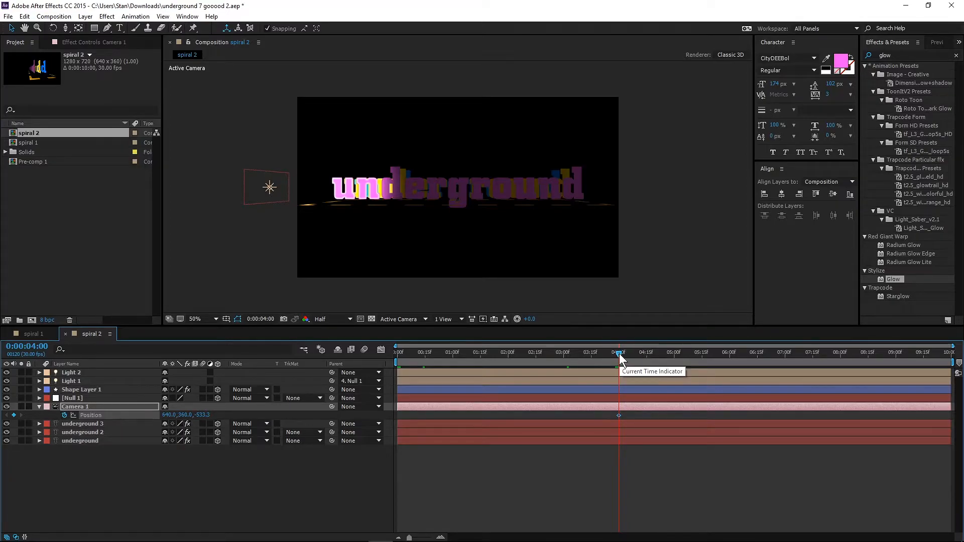
{"action": "left_click_drag", "start_coordinate": [619, 415], "coordinate": [648, 414]}
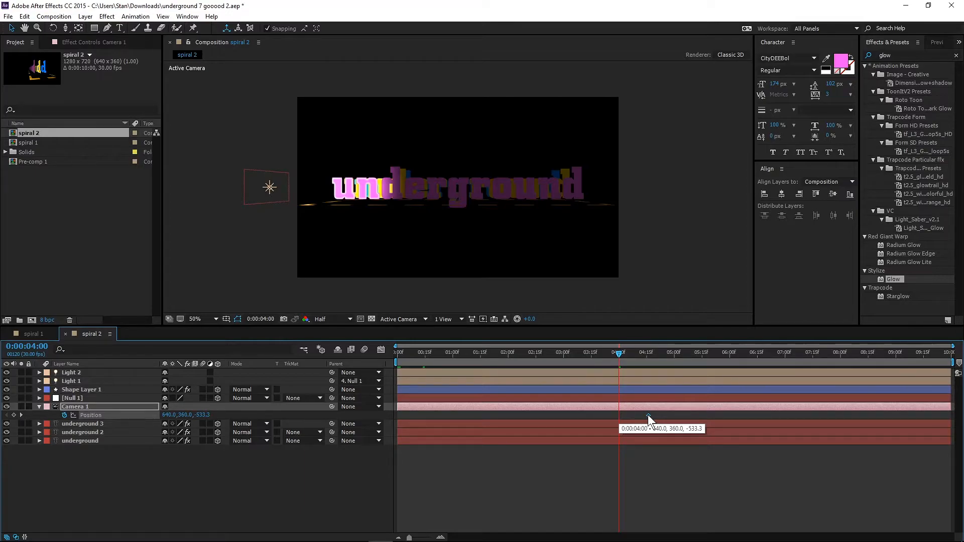
{"action": "left_click_drag", "start_coordinate": [648, 415], "coordinate": [645, 412]}
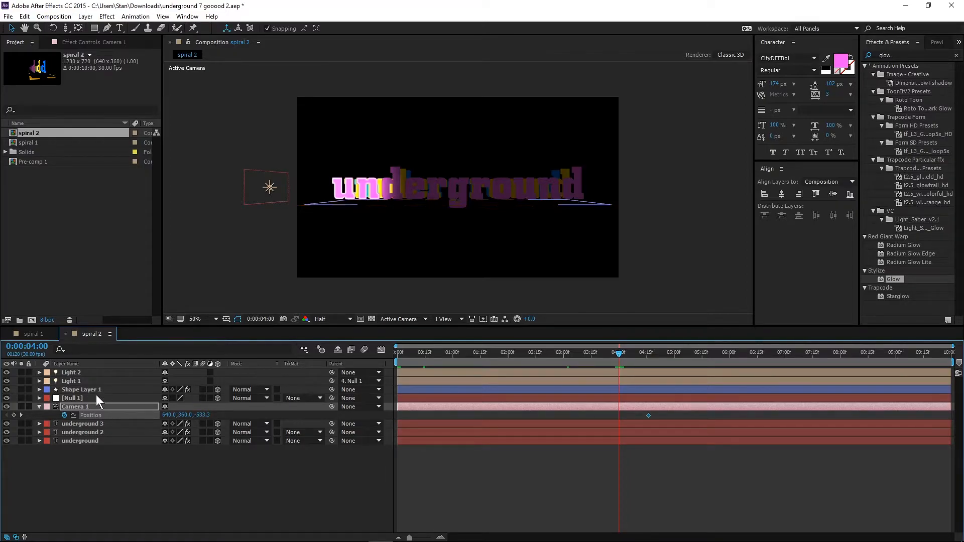
Orbit the camera to about 591.7, 186.4, -502.0 at 0:00:04:00 and track it forward through the text to Z about 107 at 0:00:05:01.
{"action": "left_click_drag", "start_coordinate": [63, 28], "coordinate": [94, 26]}
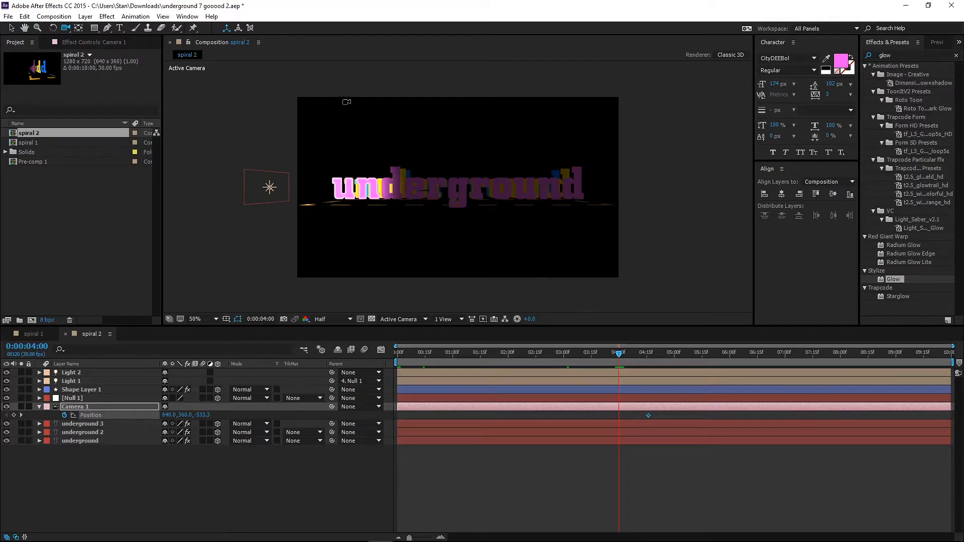
{"action": "left_click_drag", "start_coordinate": [391, 197], "coordinate": [395, 208]}
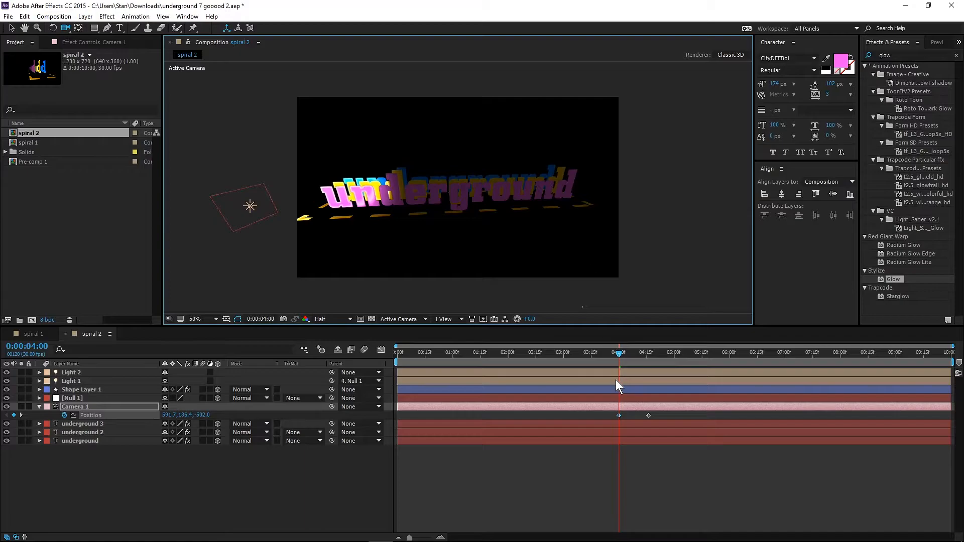
{"action": "left_click_drag", "start_coordinate": [619, 355], "coordinate": [675, 350]}
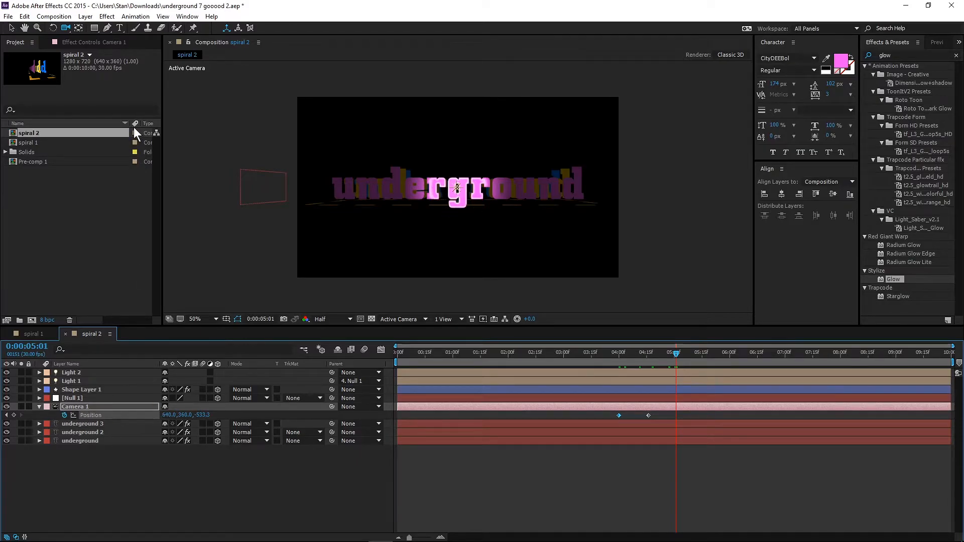
{"action": "left_click_drag", "start_coordinate": [66, 28], "coordinate": [102, 58]}
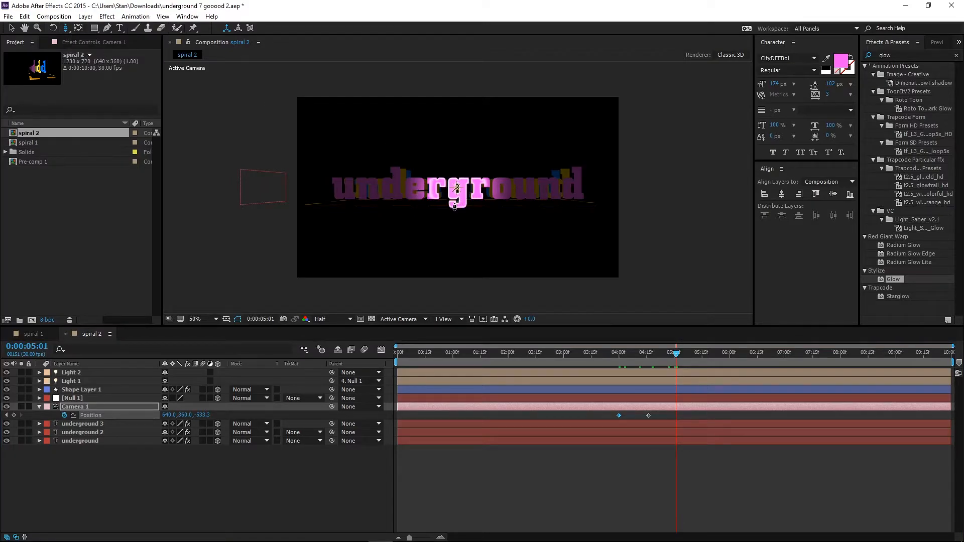
{"action": "left_click_drag", "start_coordinate": [457, 206], "coordinate": [438, 110]}
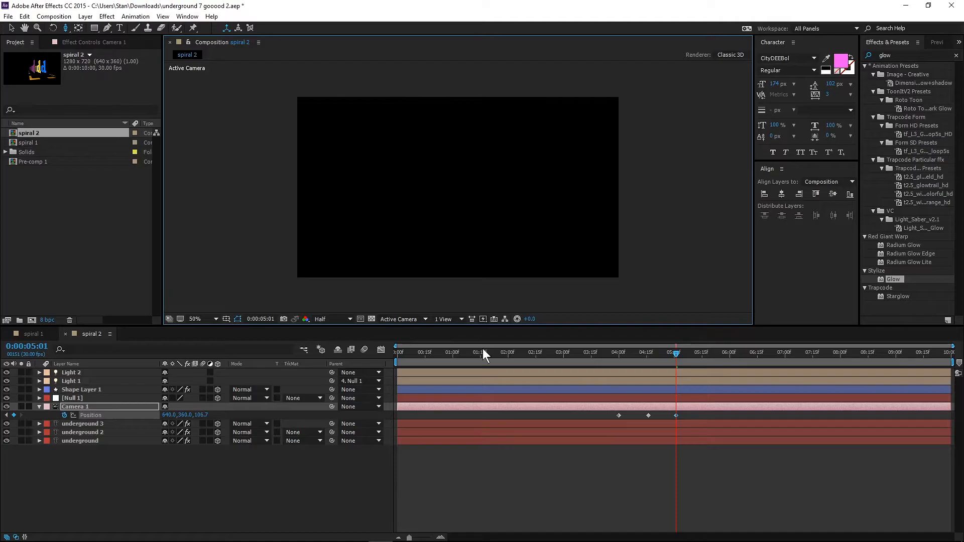
Preview the camera move and shift its last two position keyframes about one second later in total.
{"action": "left_click", "coordinate": [613, 353]}
{"action": "key", "text": "space"}
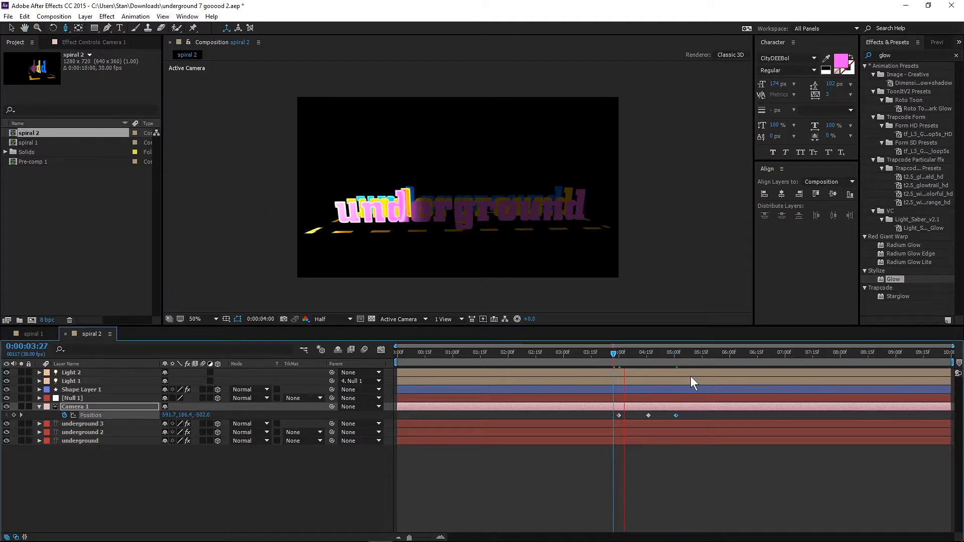
{"action": "left_click", "coordinate": [605, 353]}
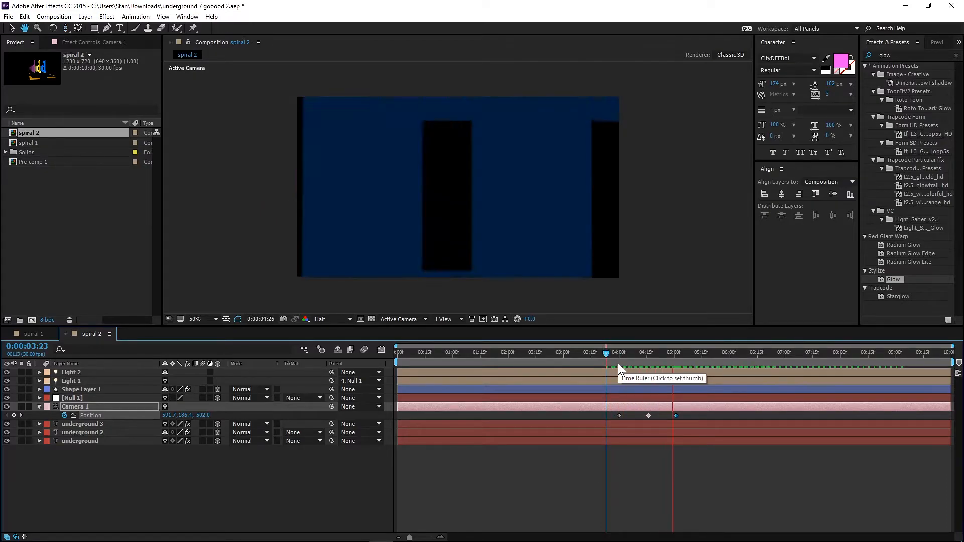
{"action": "key", "text": "space"}
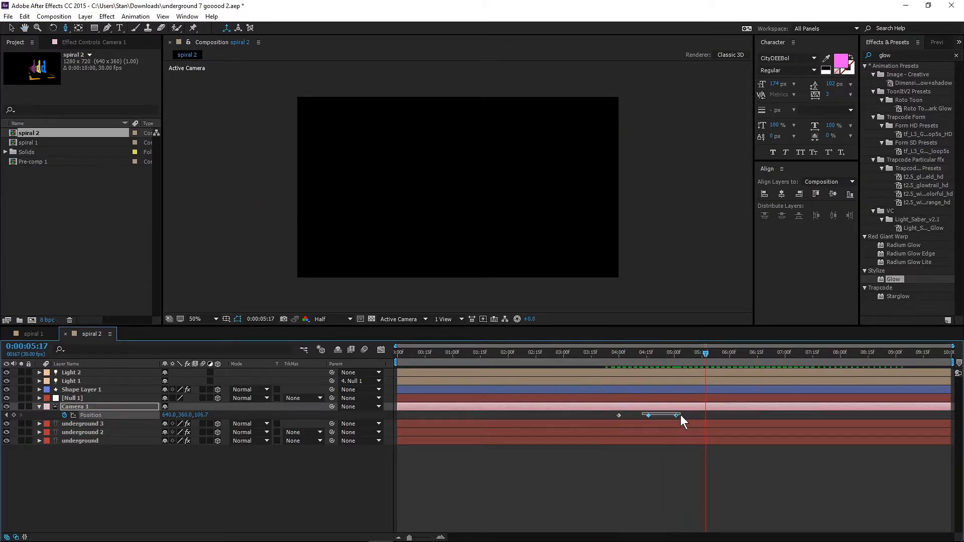
{"action": "left_click_drag", "start_coordinate": [648, 416], "coordinate": [678, 416]}
{"action": "left_click", "coordinate": [606, 353]}
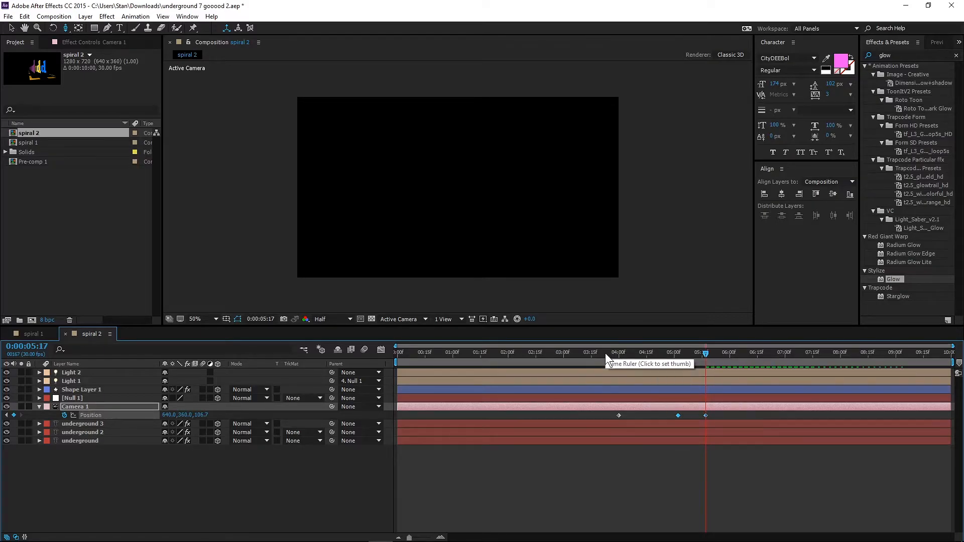
{"action": "key", "text": "space"}
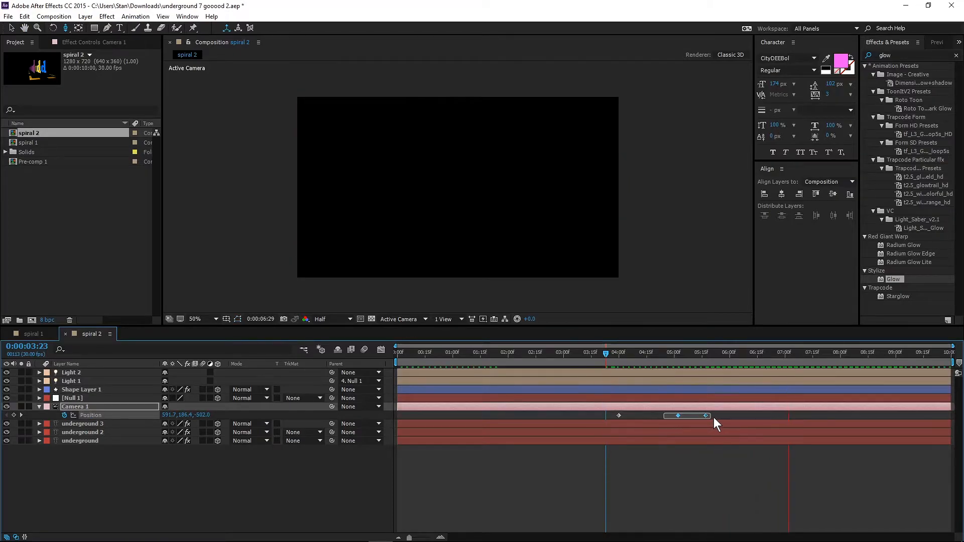
{"action": "left_click_drag", "start_coordinate": [679, 416], "coordinate": [710, 415]}
{"action": "left_click", "coordinate": [610, 355]}
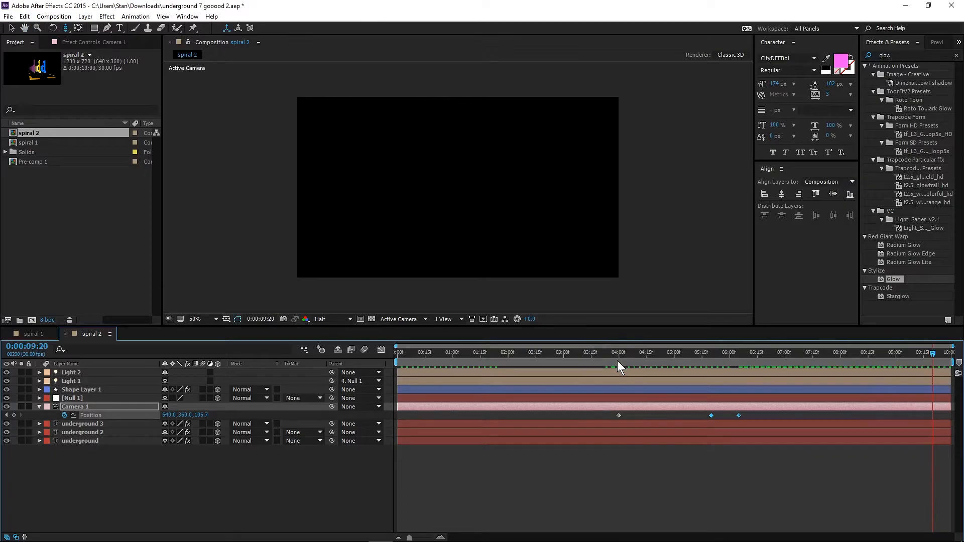
{"action": "key", "text": "space"}
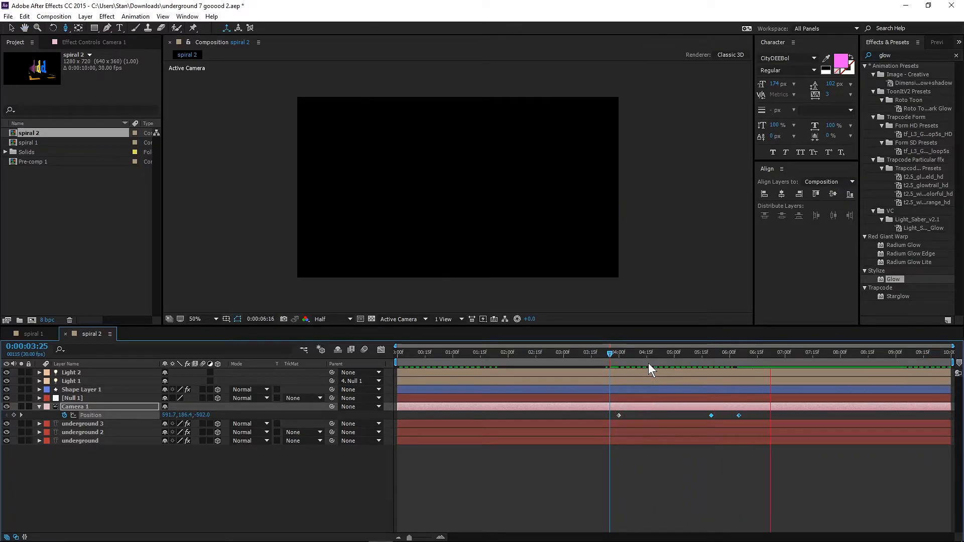
{"action": "key", "text": "space"}
Shift only the camera's final position keyframe slightly later, to about 6.3 seconds, and preview the move.
{"action": "left_click", "coordinate": [746, 415]}
{"action": "mouse_move", "coordinate": [739, 416]}
{"action": "left_mouse_down"}
{"action": "mouse_move", "coordinate": [755, 415]}
{"action": "mouse_move", "coordinate": [746, 415]}
{"action": "left_mouse_up"}
{"action": "left_click", "coordinate": [687, 354]}
{"action": "key", "text": "space"}
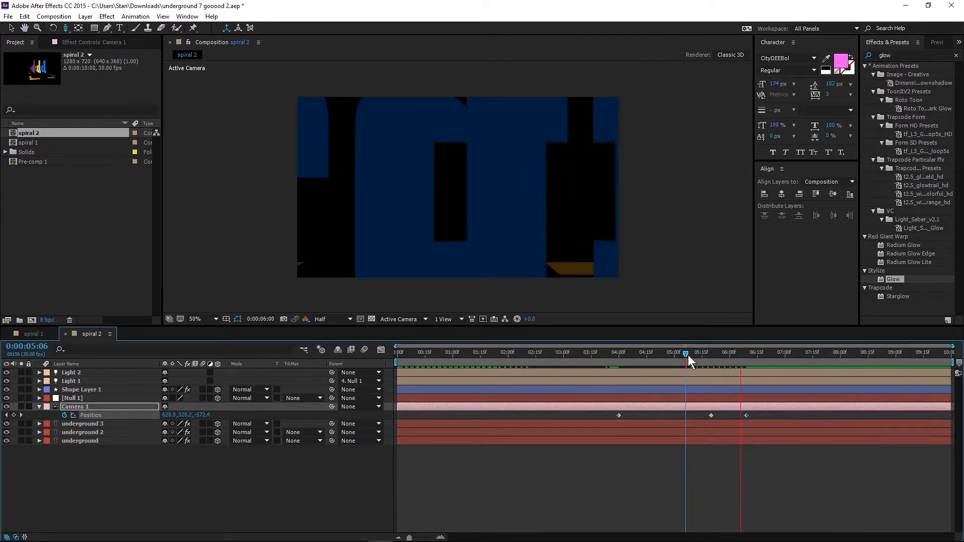
{"action": "left_click", "coordinate": [593, 462]}
{"action": "key", "text": "space"}
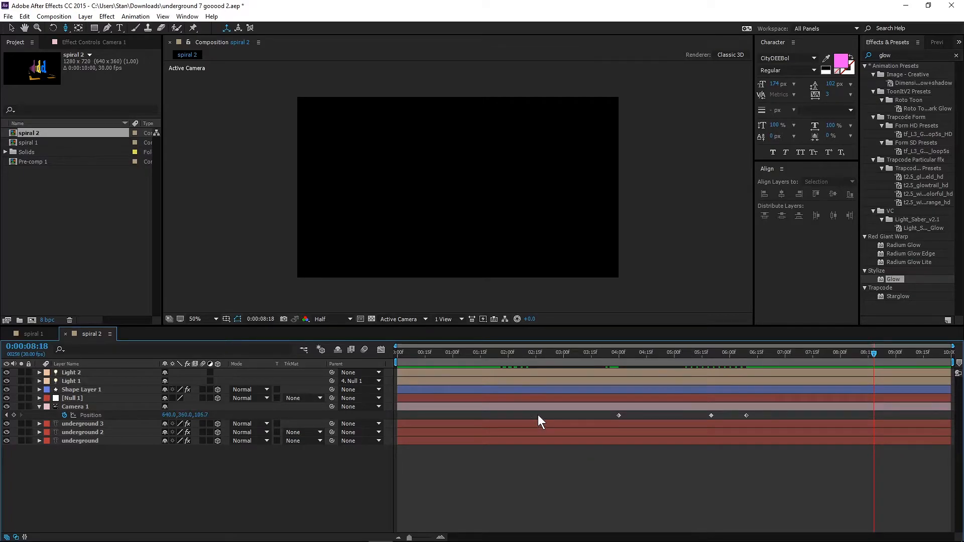
Pre-compose all layers of spiral 2 as "front shot", moving all attributes into the new composition.
{"action": "left_click", "coordinate": [57, 215]}
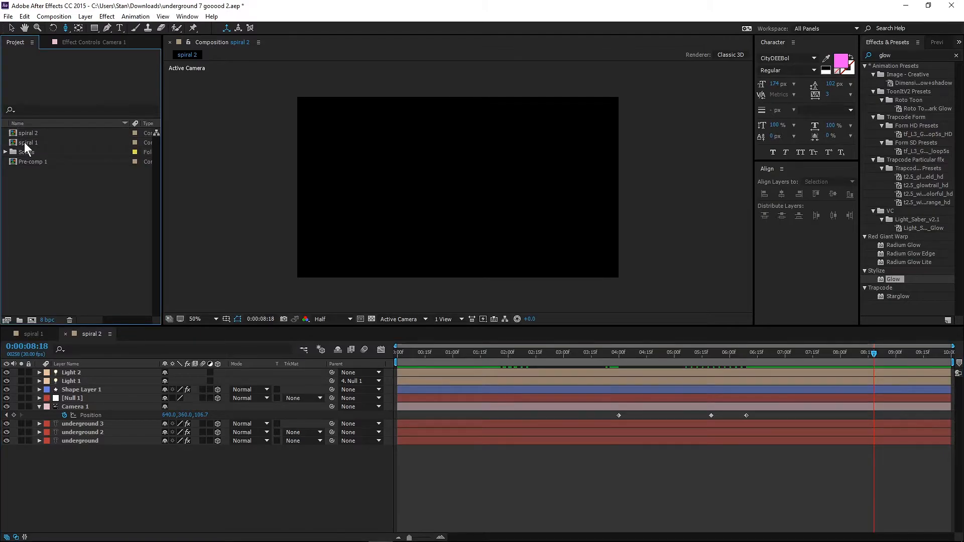
{"action": "left_click", "coordinate": [24, 162]}
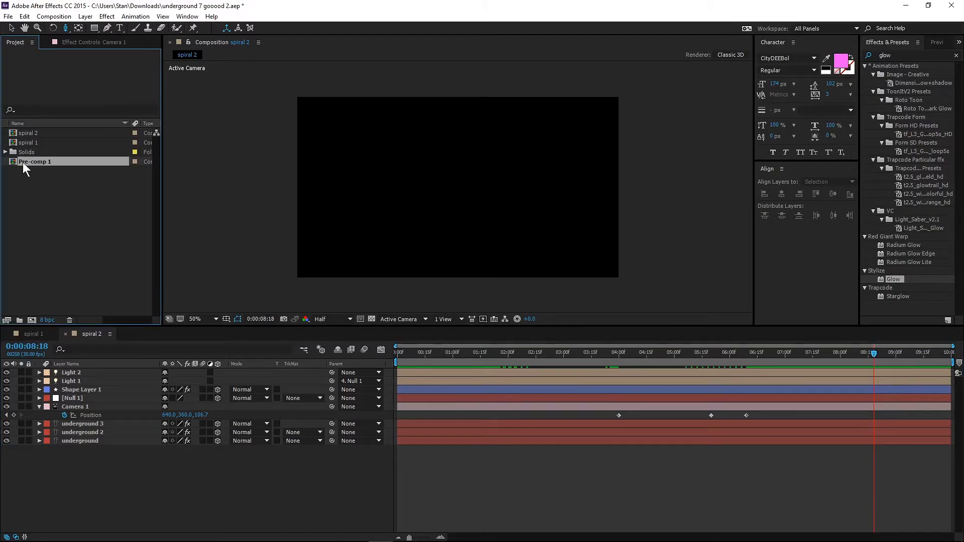
{"action": "left_click", "coordinate": [25, 133]}
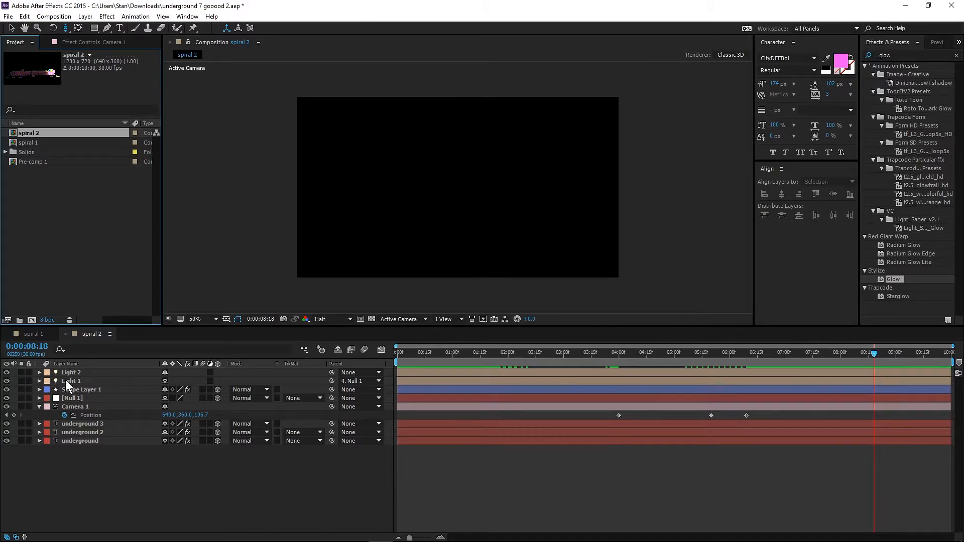
{"action": "left_click_drag", "start_coordinate": [100, 462], "coordinate": [69, 372]}
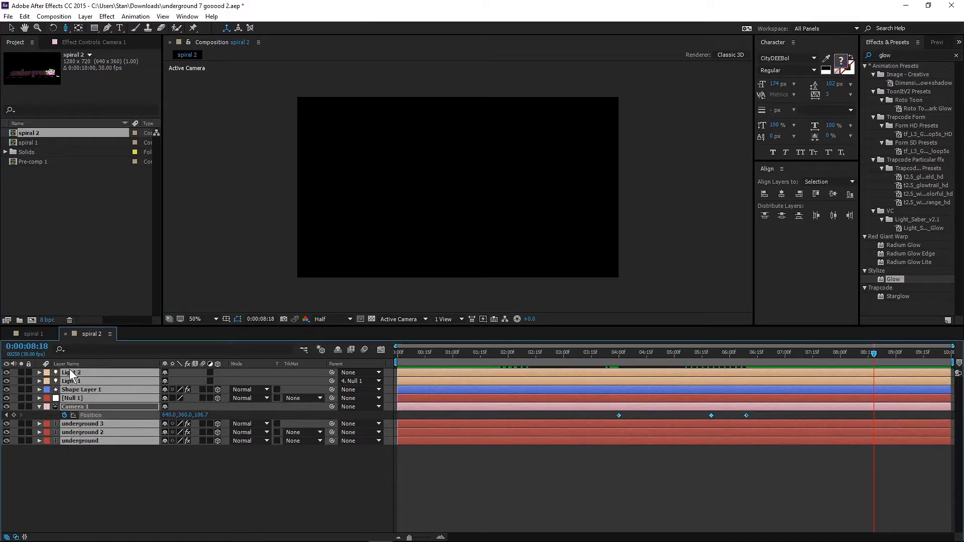
{"action": "left_click", "coordinate": [90, 18]}
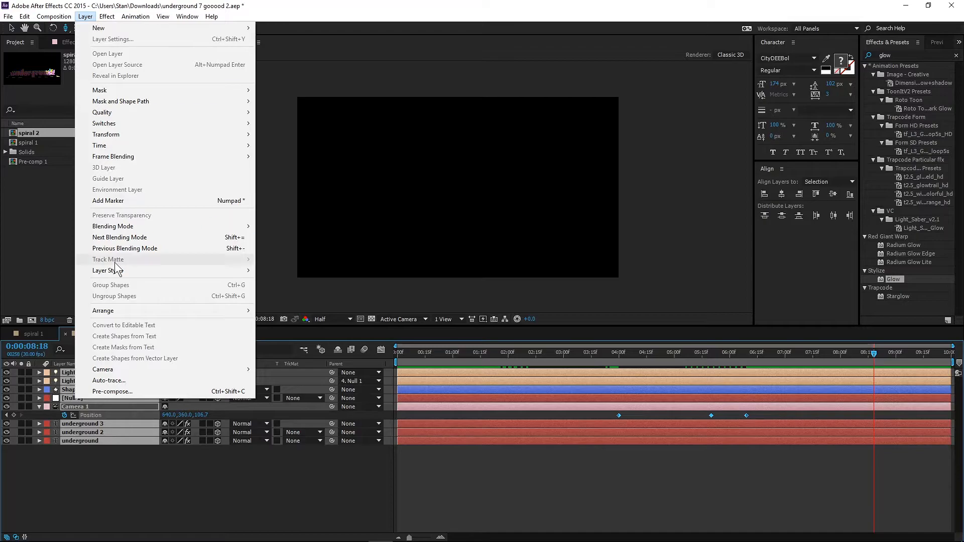
{"action": "left_click", "coordinate": [129, 393]}
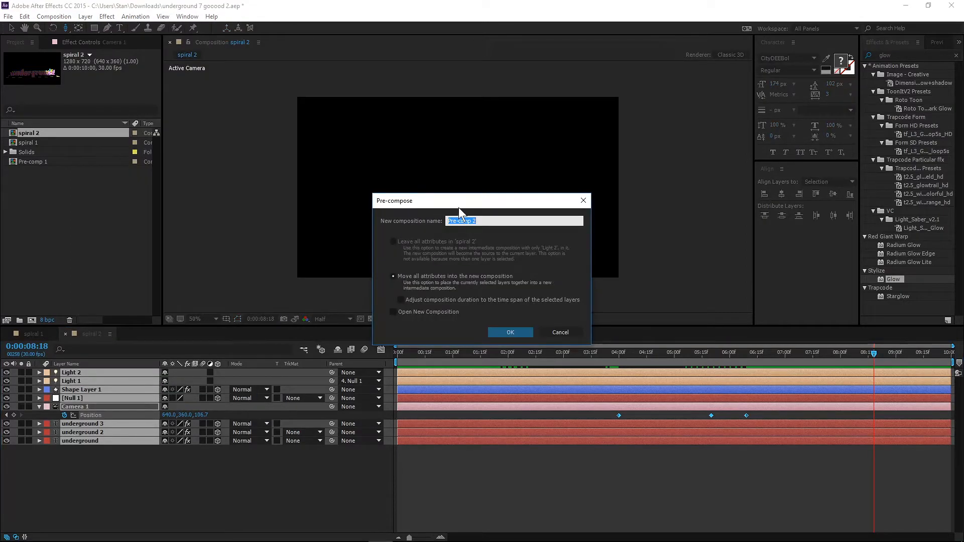
{"action": "type", "text": "fronty"}
{"action": "key", "text": "BackSpace"}
{"action": "key", "text": "BackSpace"}
{"action": "type", "text": "sho"}
{"action": "key", "text": "Return"}
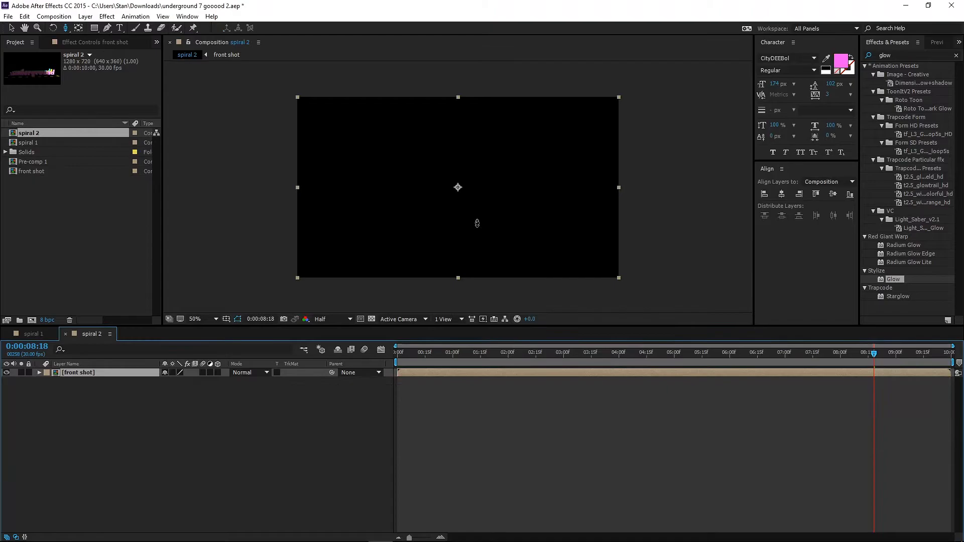
Create a new composition named "final" and add front shot and Pre-comp 1 to it, with Pre-comp 1 as the lower layer.
{"action": "left_click", "coordinate": [66, 206]}
{"action": "right_click", "coordinate": [66, 206]}
{"action": "left_click", "coordinate": [107, 213]}
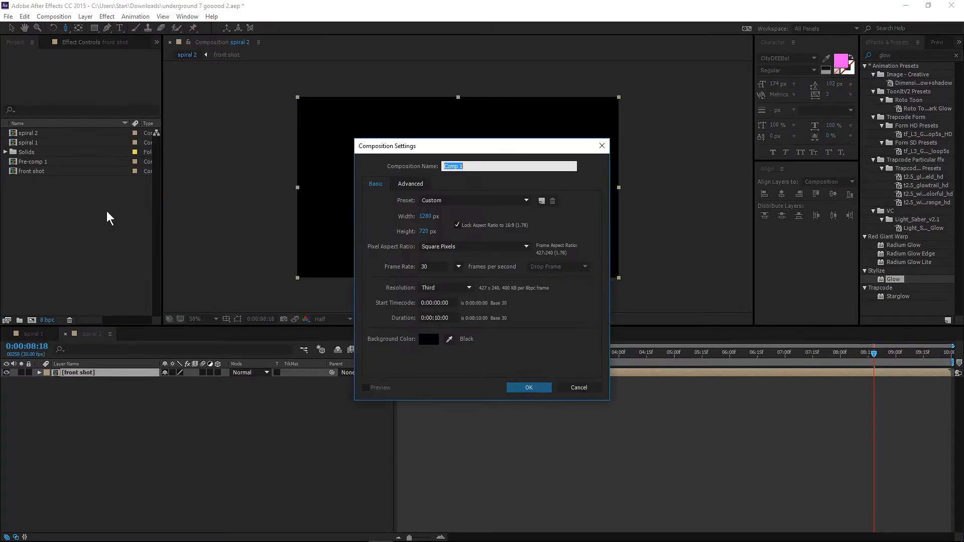
{"action": "type", "text": "final"}
{"action": "key", "text": "Return"}
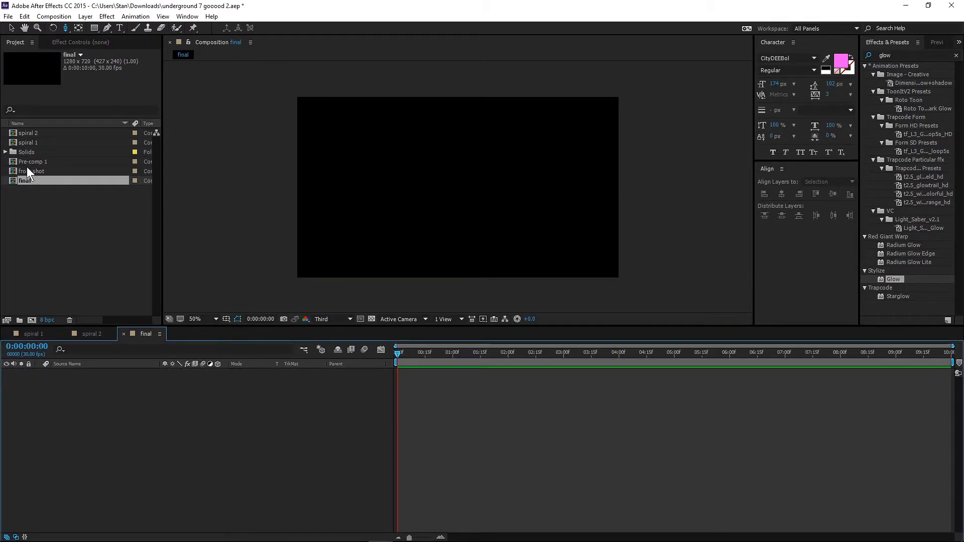
{"action": "left_click_drag", "start_coordinate": [25, 171], "coordinate": [60, 389]}
{"action": "left_click_drag", "start_coordinate": [31, 160], "coordinate": [86, 379]}
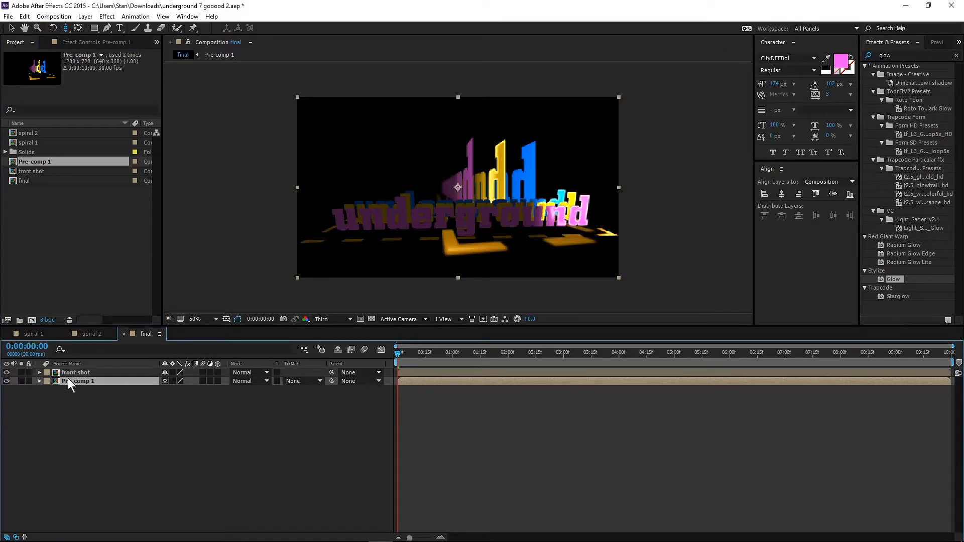
Rename the Pre-comp 1 layer in the final composition as "spiral".
{"action": "right_click", "coordinate": [67, 381]}
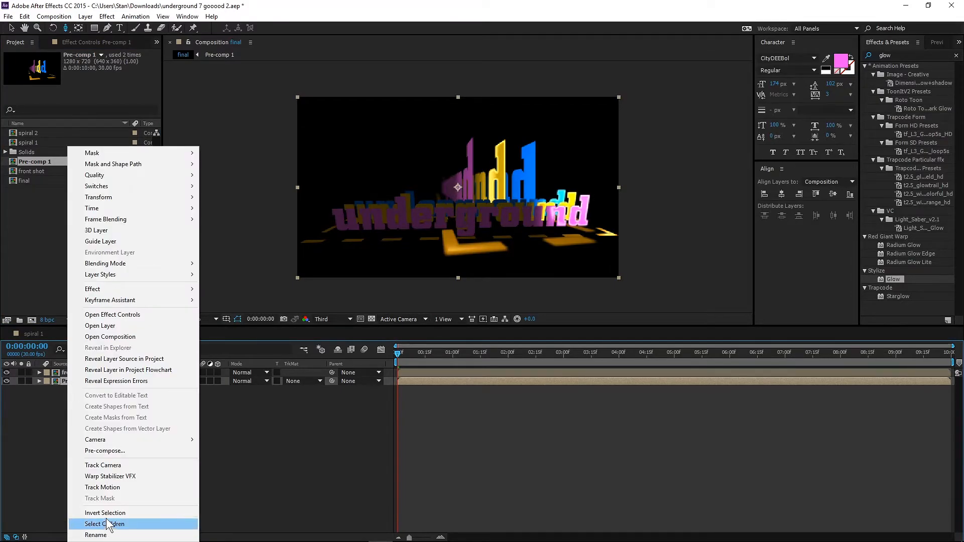
{"action": "left_click", "coordinate": [104, 537]}
{"action": "type", "text": "spiral"}
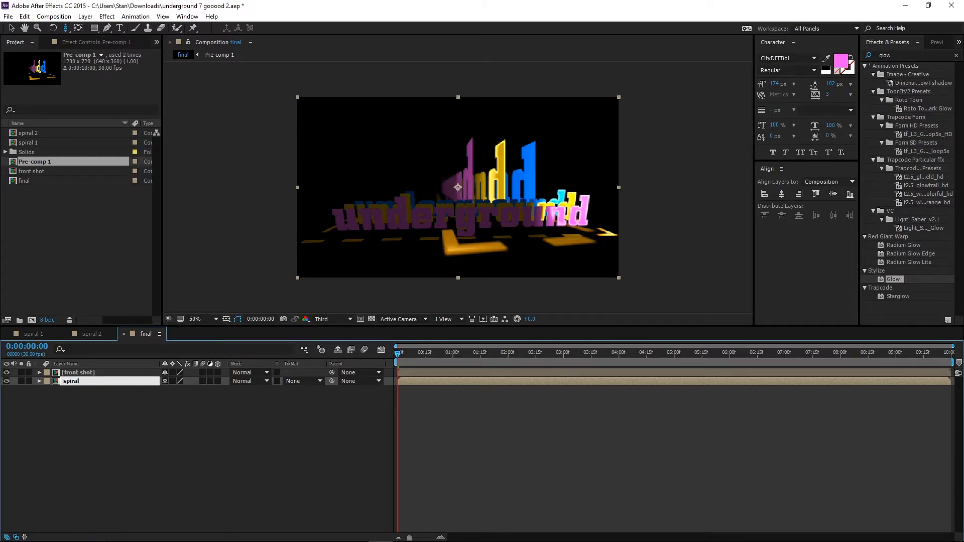
{"action": "key", "text": "Return"}
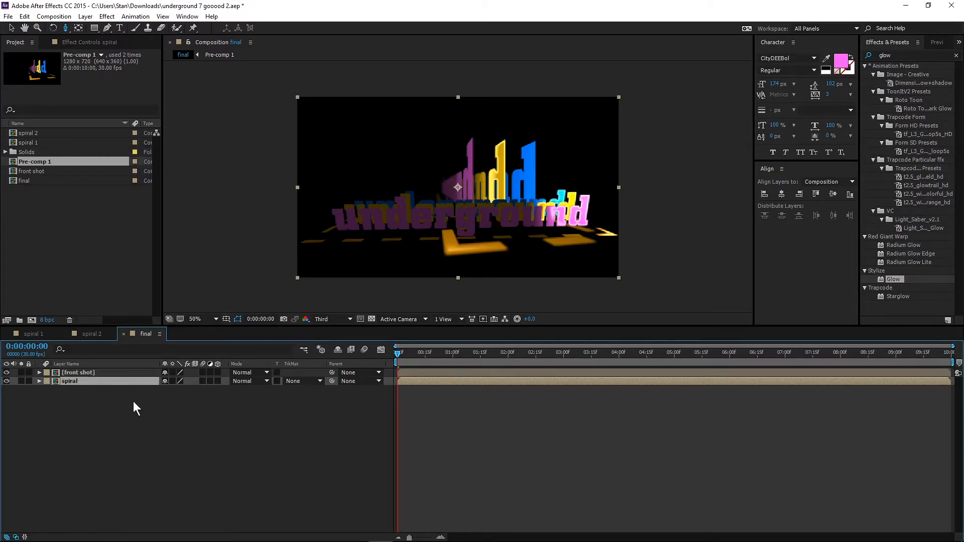
Split the front shot layer at 0:00:01:16 and 0:00:04:00, and delete the segment between the two cuts.
{"action": "left_click_drag", "start_coordinate": [396, 352], "coordinate": [481, 357]}
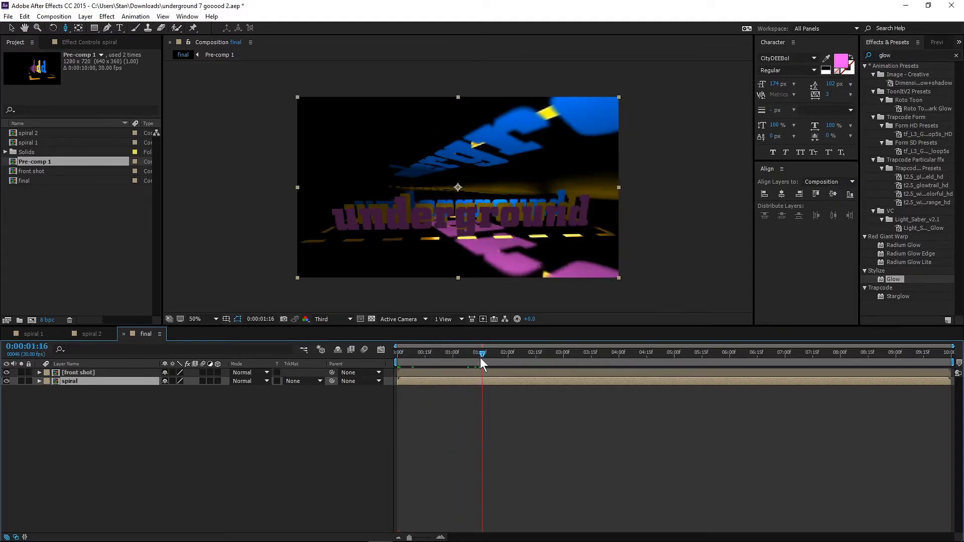
{"action": "left_click", "coordinate": [460, 372]}
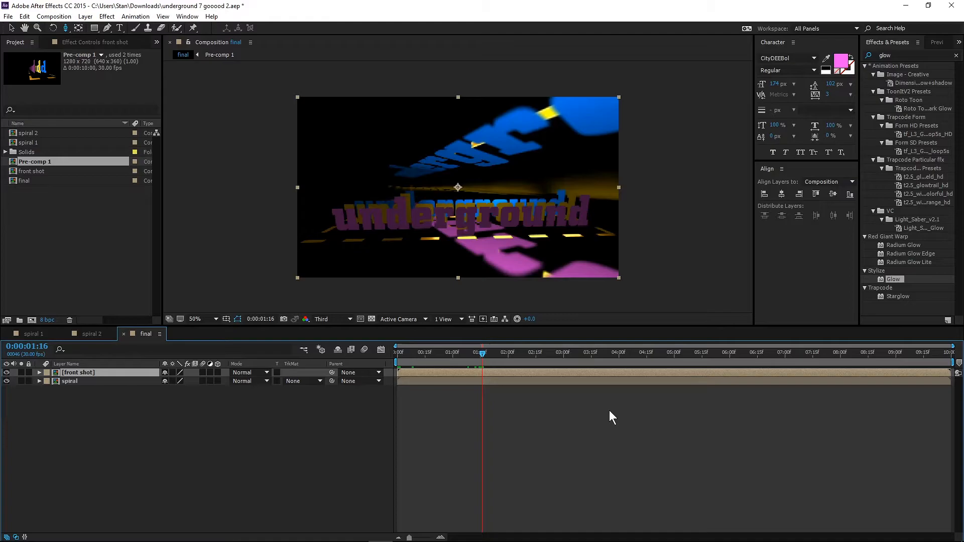
{"action": "key", "text": "ctrl+shift+d"}
{"action": "left_click_drag", "start_coordinate": [482, 353], "coordinate": [619, 360]}
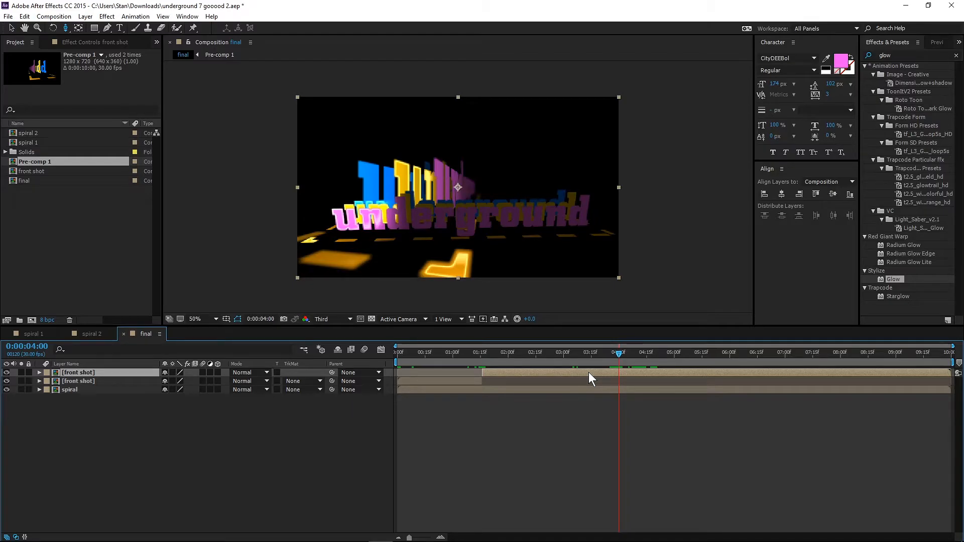
{"action": "key", "text": "ctrl+shift+d"}
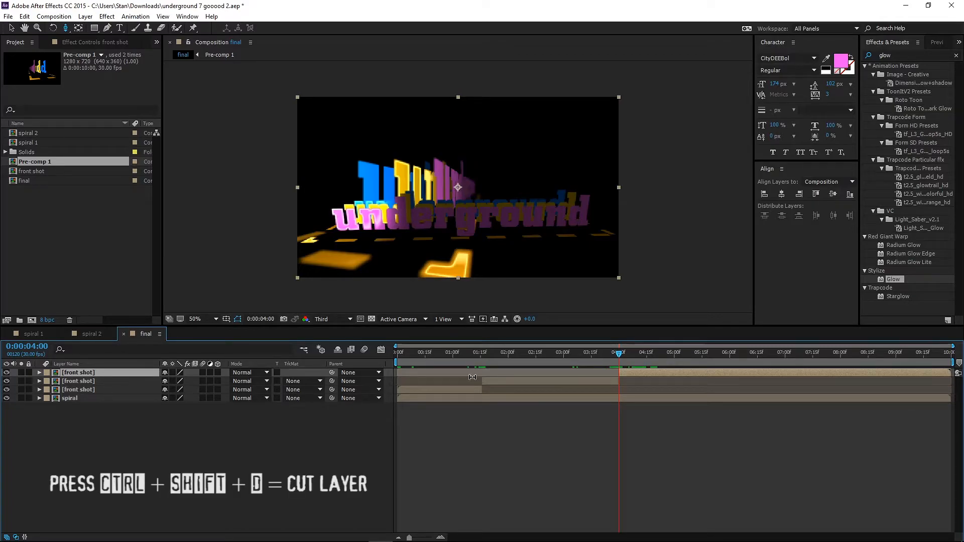
{"action": "left_click", "coordinate": [69, 383]}
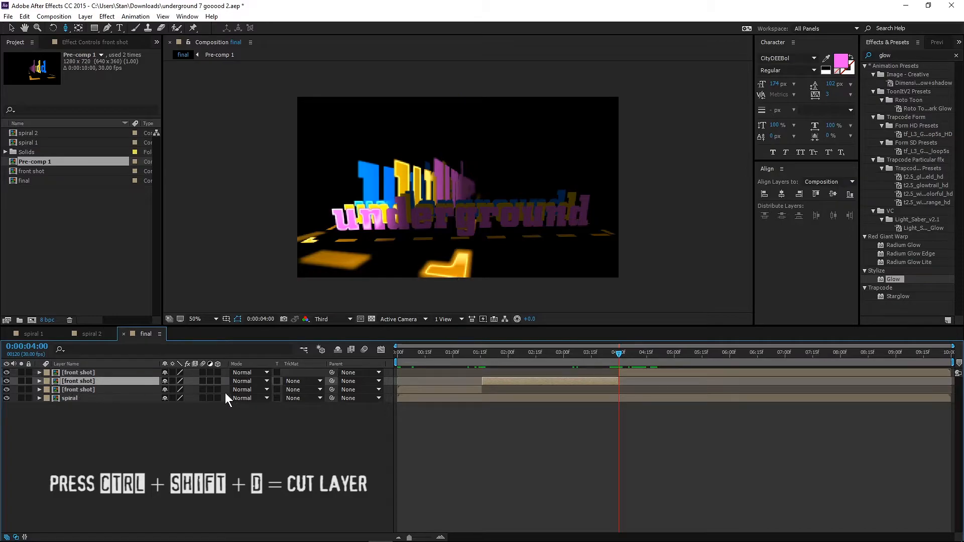
{"action": "key", "text": "Delete"}
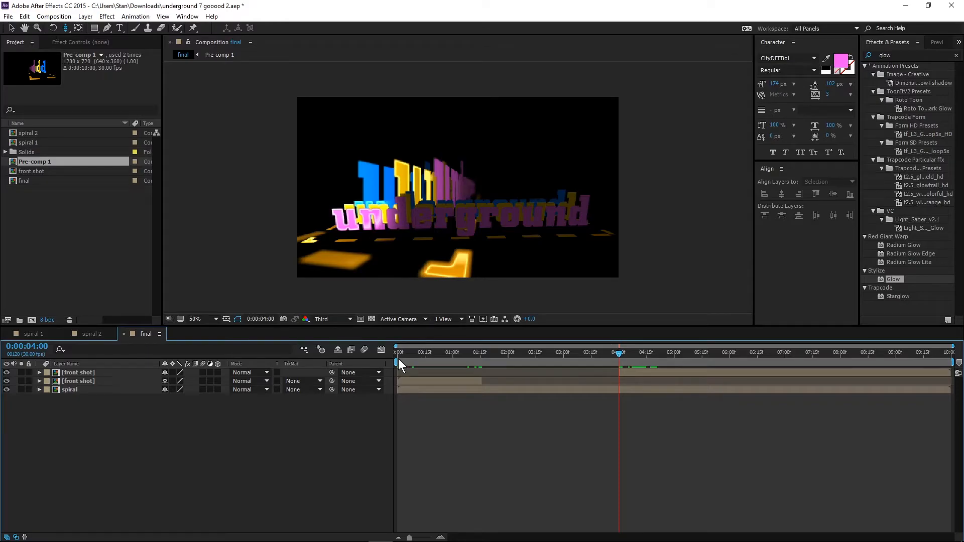
Split the spiral layer at 0:00:01:04 and delete the part before the cut.
{"action": "left_click", "coordinate": [409, 353]}
{"action": "left_click_drag", "start_coordinate": [411, 353], "coordinate": [481, 353]}
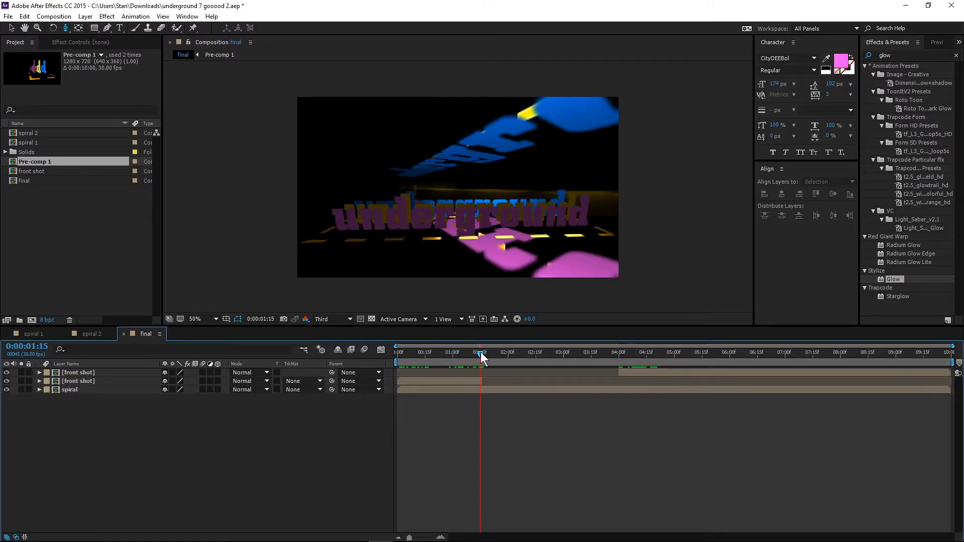
{"action": "left_click_drag", "start_coordinate": [481, 353], "coordinate": [482, 353]}
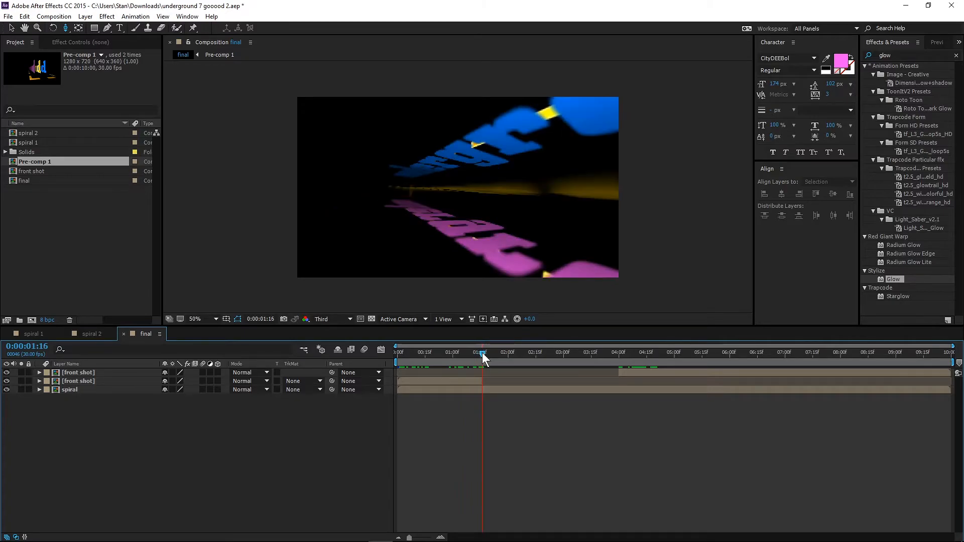
{"action": "left_click", "coordinate": [459, 386]}
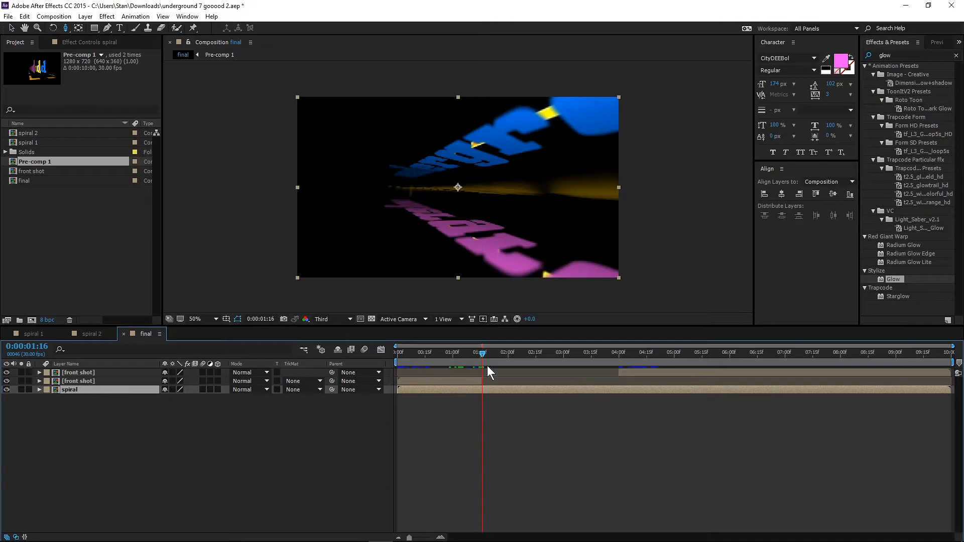
{"action": "left_click_drag", "start_coordinate": [481, 353], "coordinate": [459, 355]}
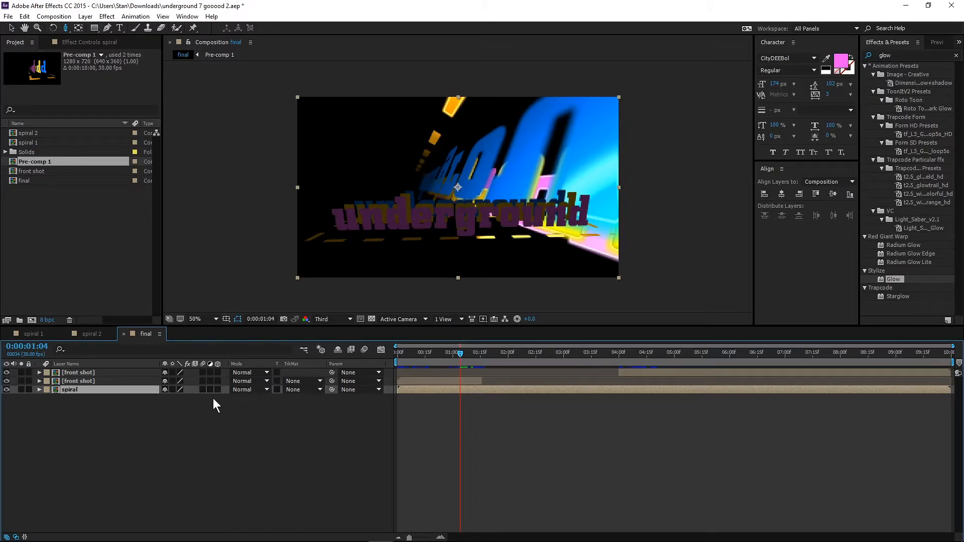
{"action": "key", "text": "ctrl+shift+d"}
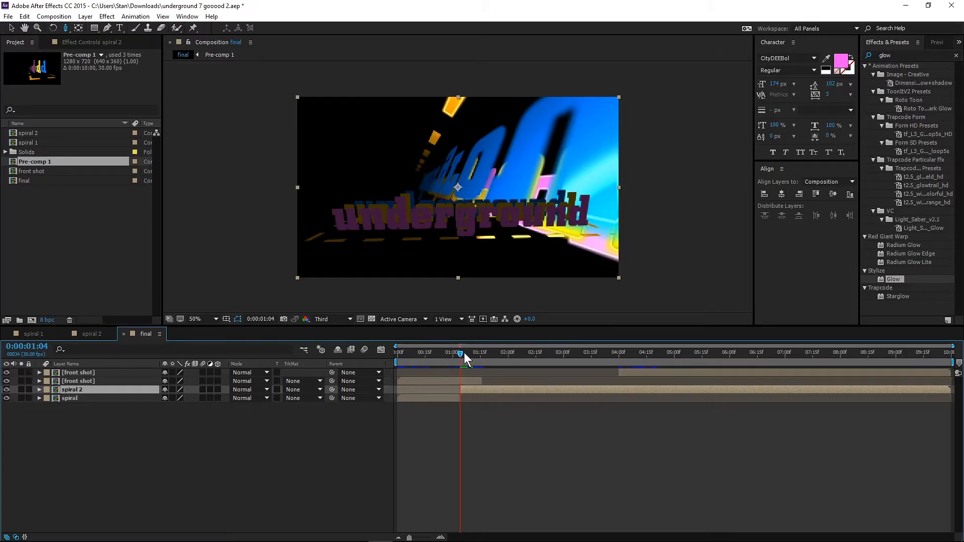
{"action": "left_click", "coordinate": [62, 397]}
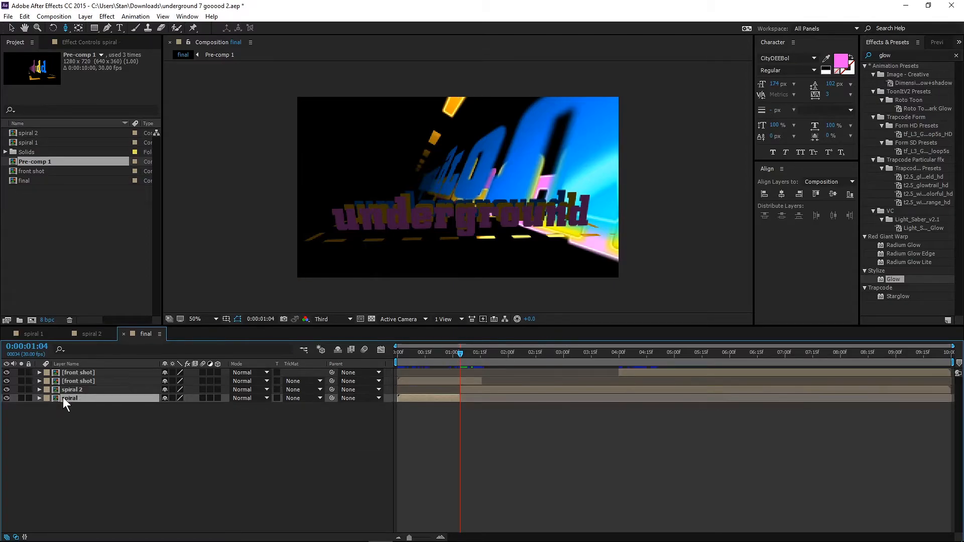
{"action": "key", "text": "Delete"}
Cut the remaining spiral layer at 0:00:04:00 and delete the part after the cut.
{"action": "left_click_drag", "start_coordinate": [459, 353], "coordinate": [618, 349]}
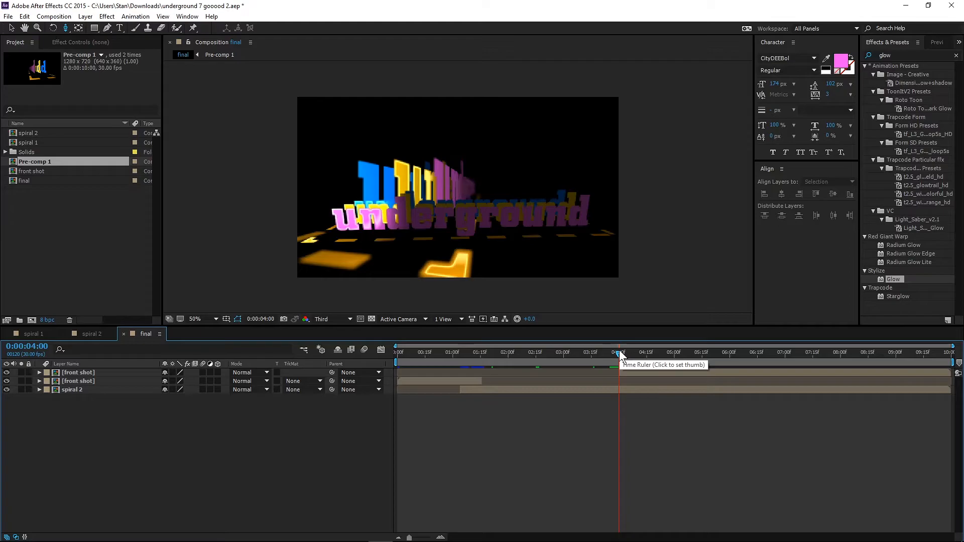
{"action": "key", "text": "ctrl+shift+d"}
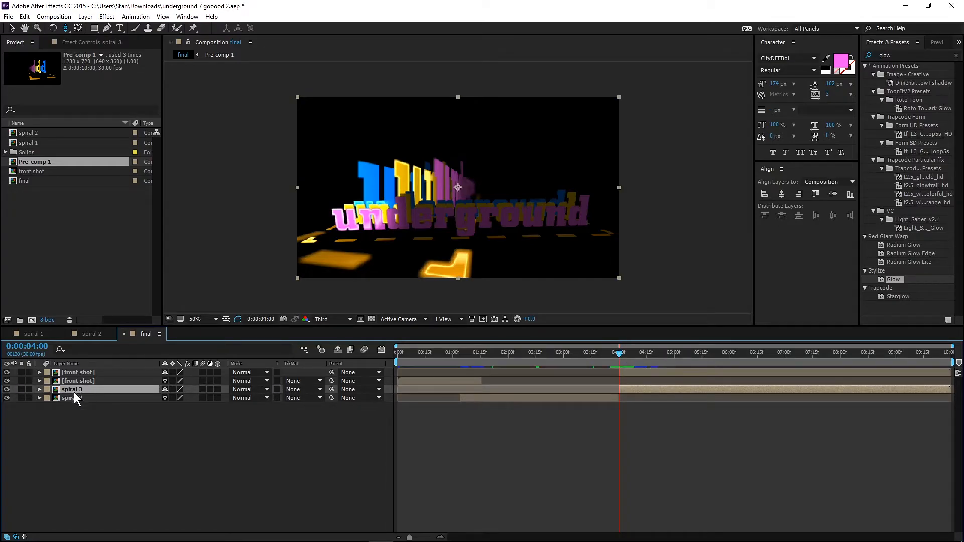
{"action": "key", "text": "Delete"}
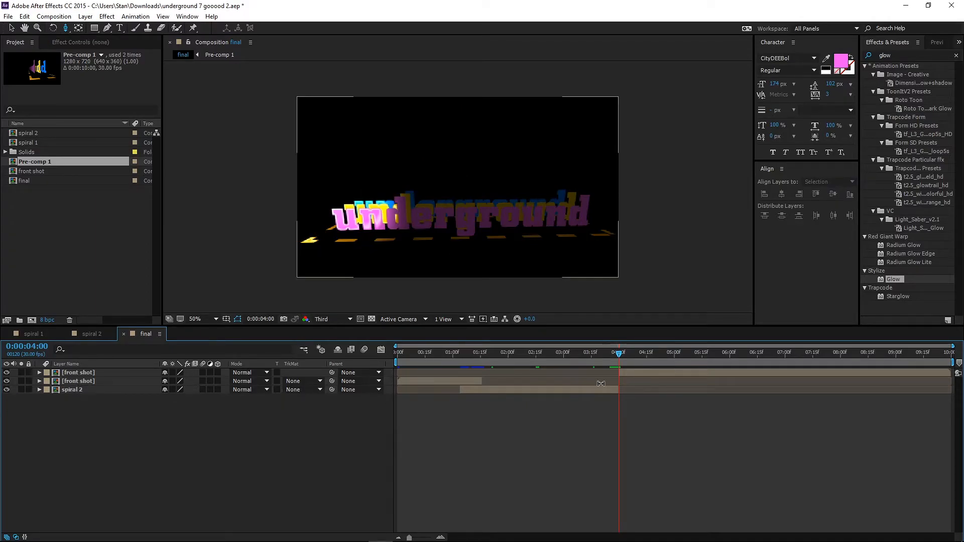
Shift the last front shot segment earlier to start at about 0:00:03:18, overlapping the end of spiral 2, and save the project.
{"action": "mouse_move", "coordinate": [637, 373]}
{"action": "left_mouse_down"}
{"action": "mouse_move", "coordinate": [619, 374]}
{"action": "mouse_move", "coordinate": [635, 372]}
{"action": "left_mouse_up"}
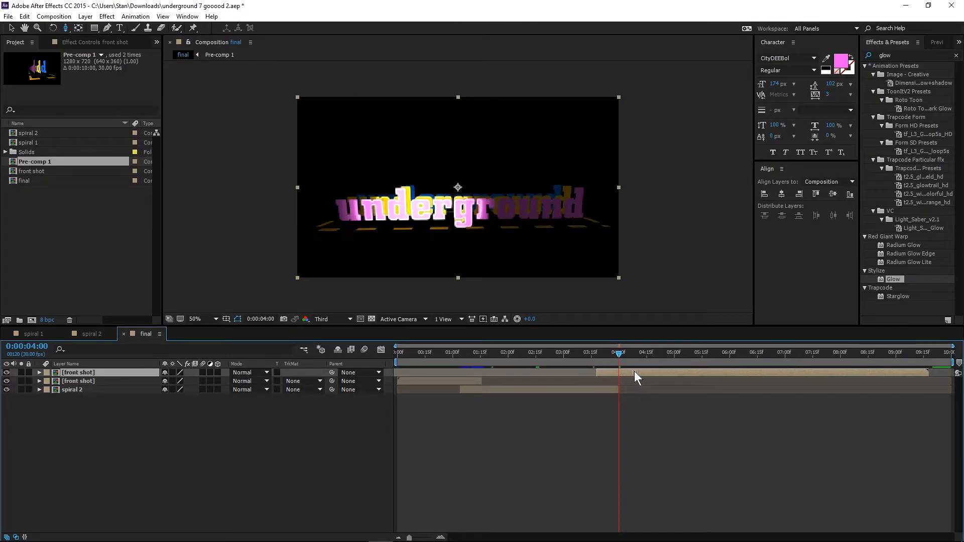
{"action": "left_click_drag", "start_coordinate": [402, 355], "coordinate": [388, 354]}
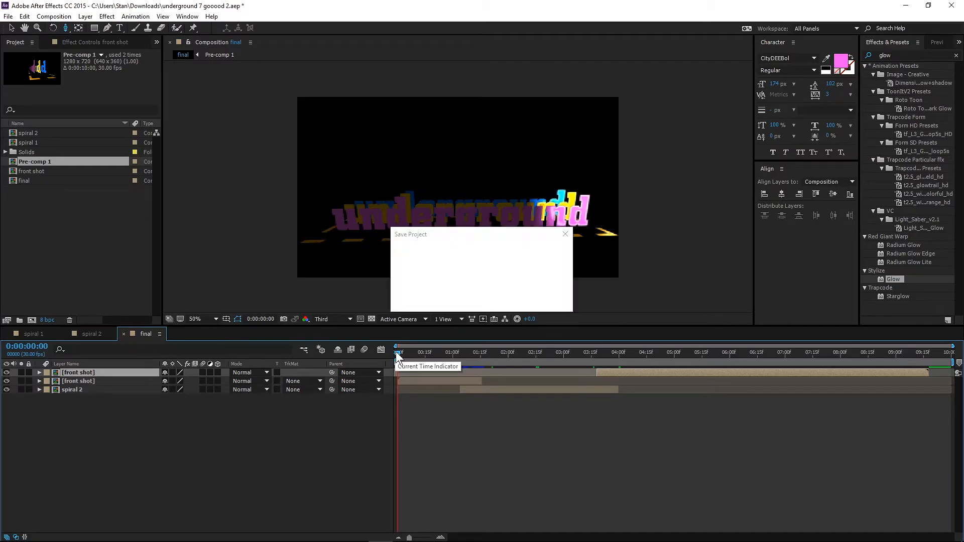
Fade out the first front shot segment by keyframing its opacity from 100% at 0:00:01:04 to 0% at 0:00:01:16.
{"action": "left_click_drag", "start_coordinate": [401, 354], "coordinate": [459, 351]}
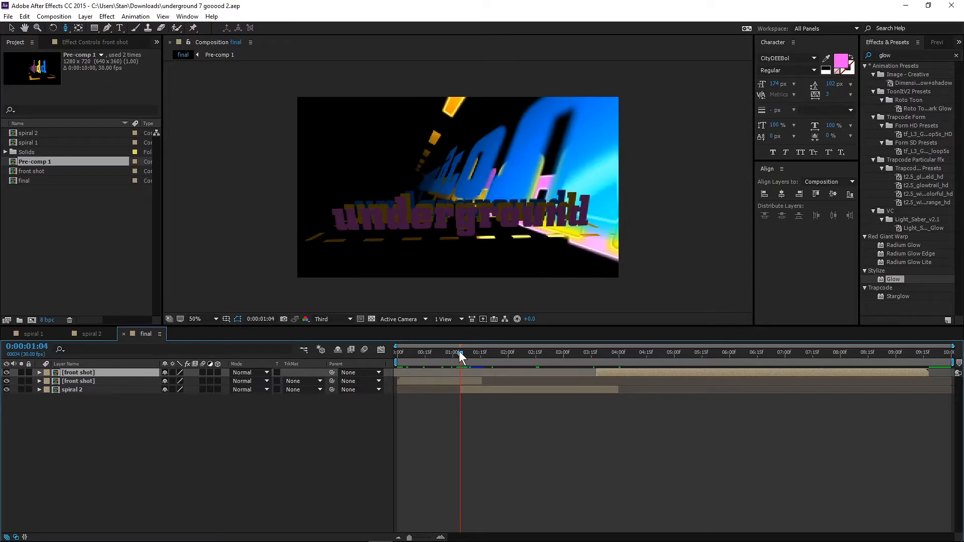
{"action": "left_click", "coordinate": [412, 381]}
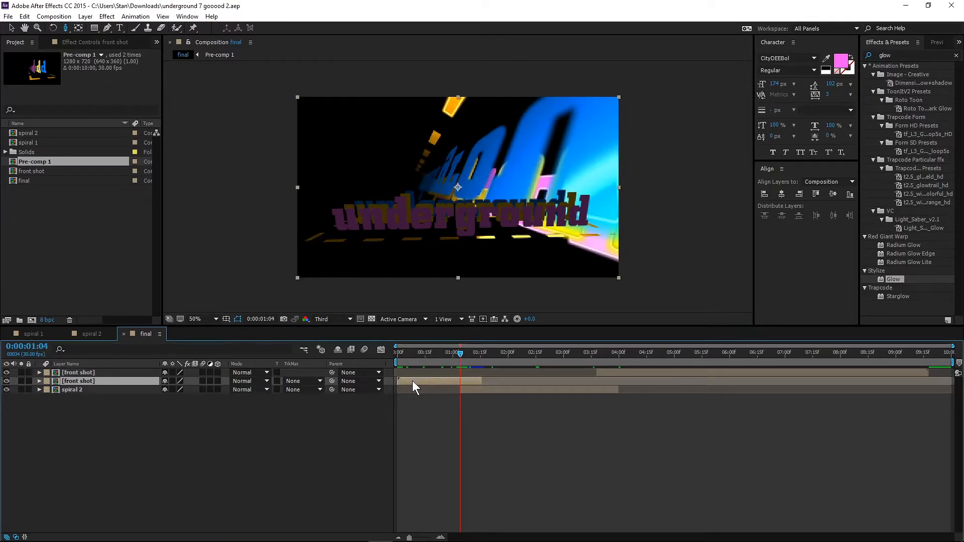
{"action": "key", "text": "t"}
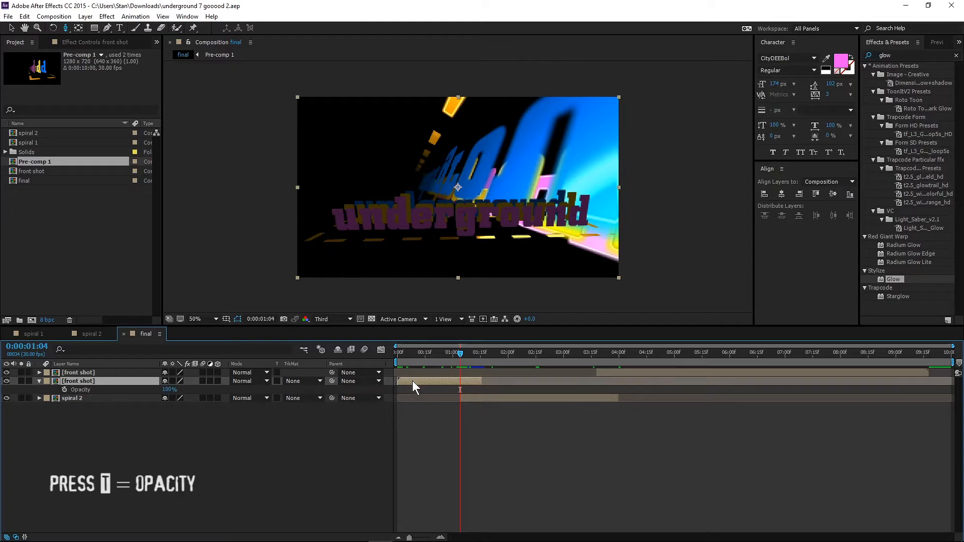
{"action": "left_click", "coordinate": [64, 389]}
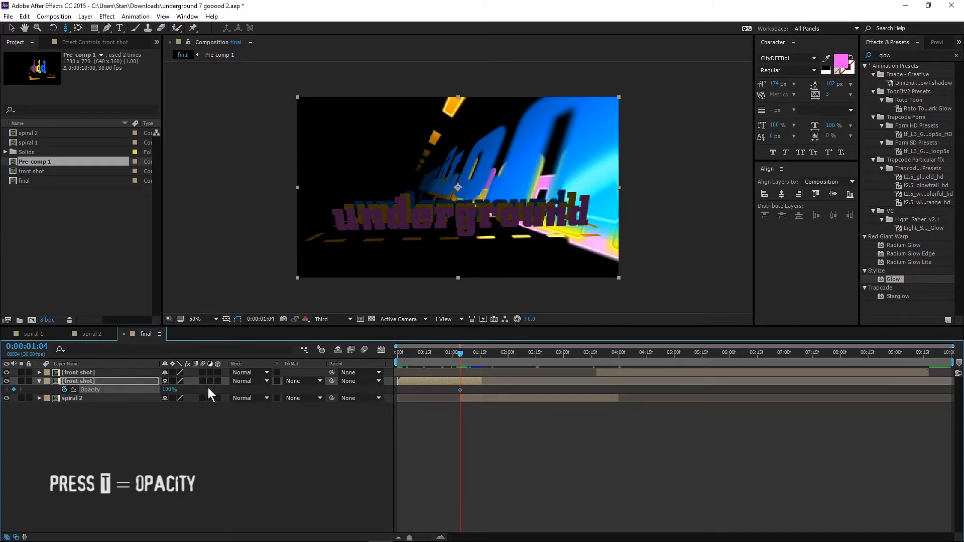
{"action": "left_click_drag", "start_coordinate": [460, 352], "coordinate": [481, 352]}
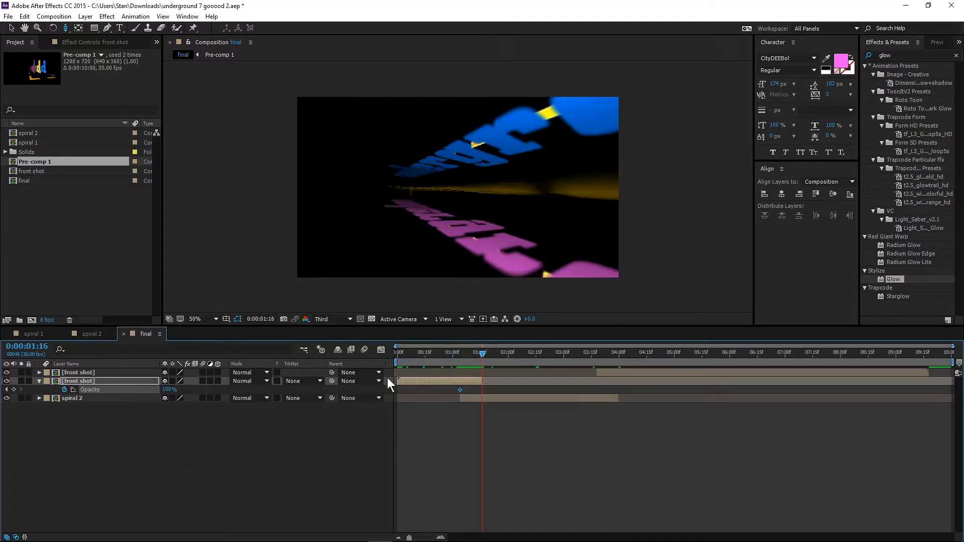
{"action": "left_click_drag", "start_coordinate": [169, 390], "coordinate": [95, 390]}
Fade in the spiral 2 layer with opacity keyframes of 0% at 0:00:01:04 and 100% at 0:00:01:16.
{"action": "left_click", "coordinate": [466, 397]}
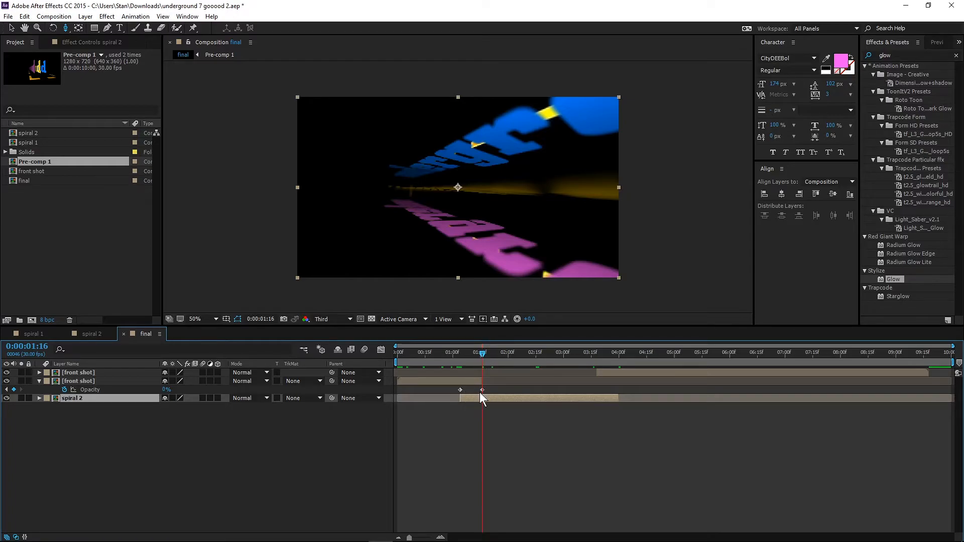
{"action": "key", "text": "t"}
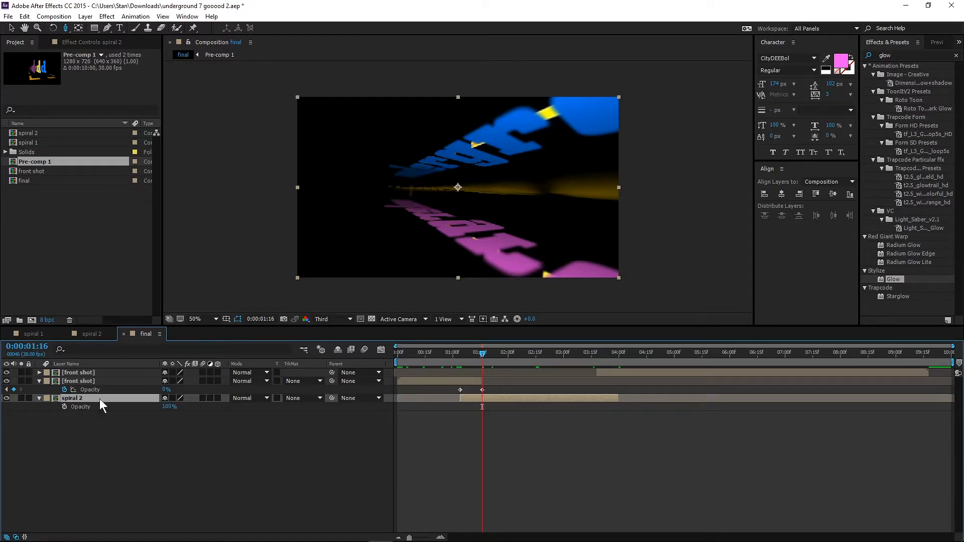
{"action": "left_click", "coordinate": [63, 407]}
{"action": "left_click_drag", "start_coordinate": [480, 351], "coordinate": [461, 353]}
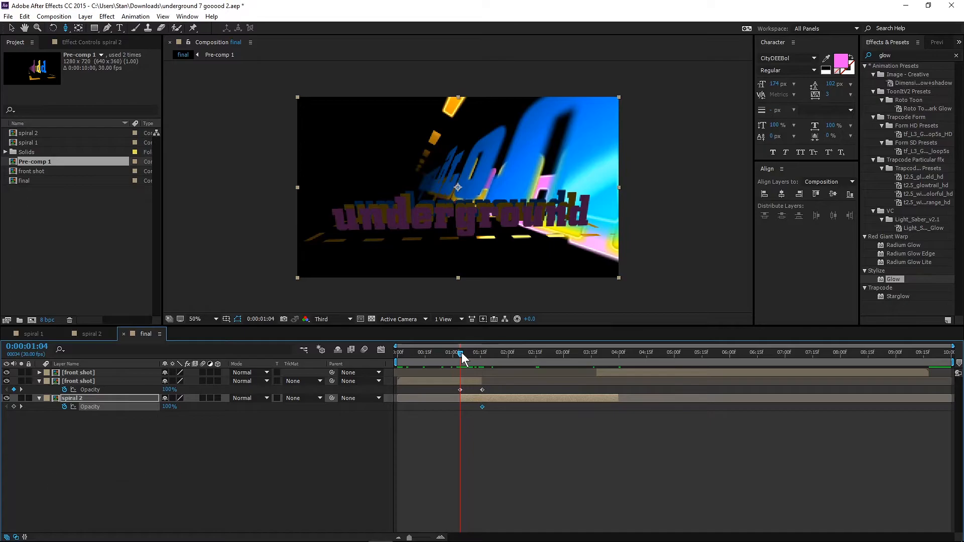
{"action": "left_click_drag", "start_coordinate": [169, 407], "coordinate": [30, 412]}
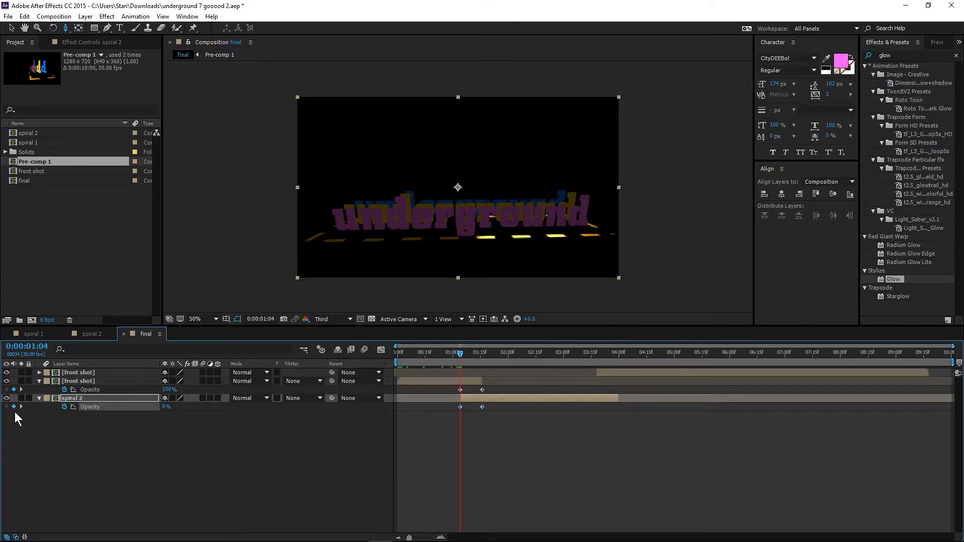
Fade out the spiral 2 layer with opacity keyframes of 100% at 0:00:03:18 and 0% at 0:00:04:00.
{"action": "left_click_drag", "start_coordinate": [462, 354], "coordinate": [597, 355]}
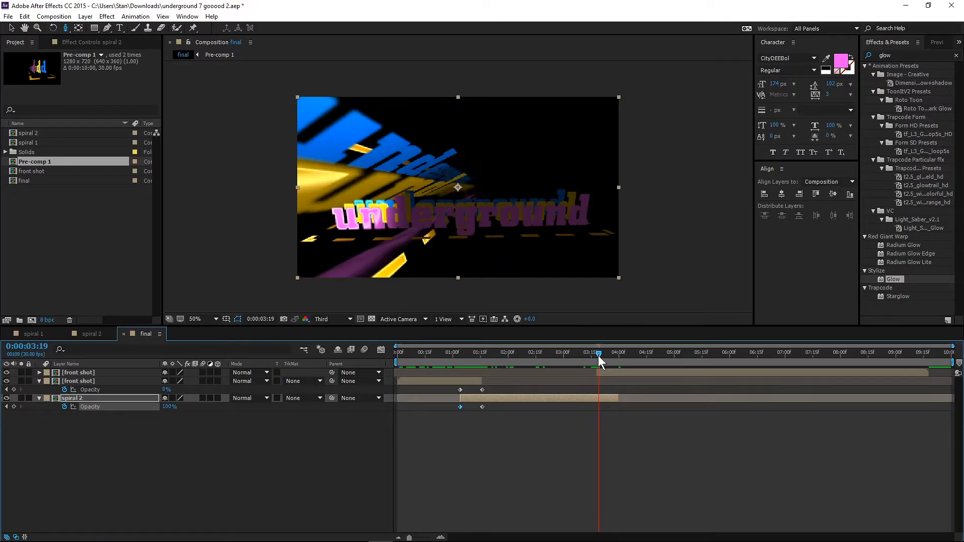
{"action": "left_click", "coordinate": [503, 399]}
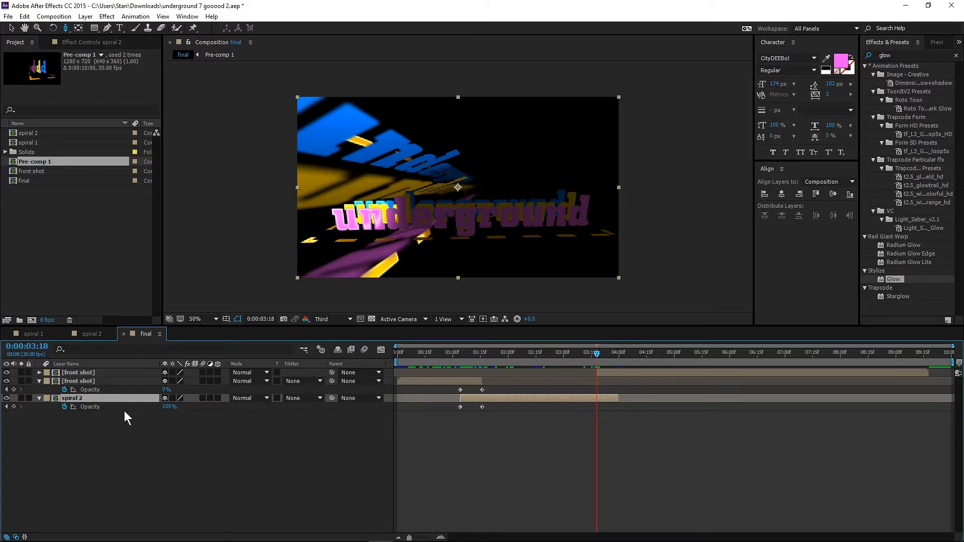
{"action": "left_click", "coordinate": [14, 406]}
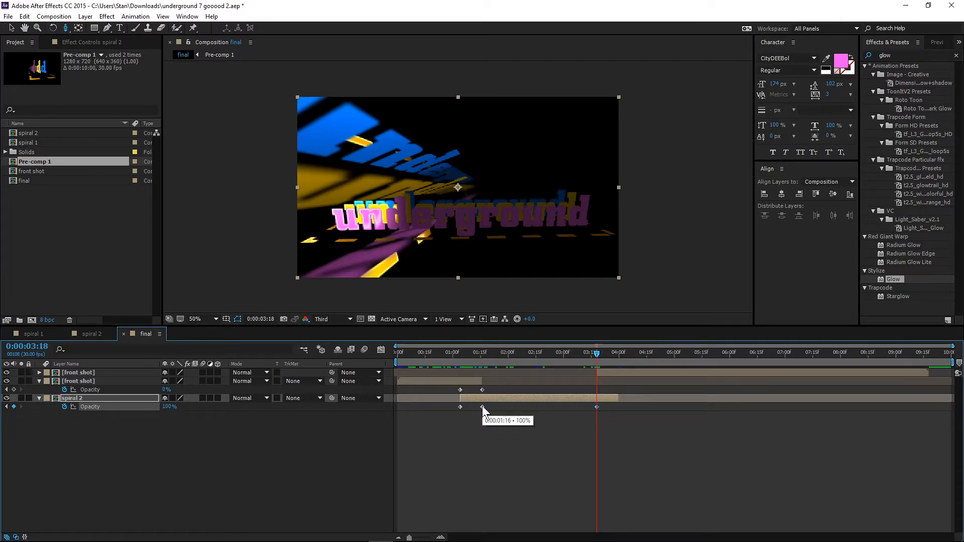
{"action": "left_click_drag", "start_coordinate": [597, 353], "coordinate": [615, 352]}
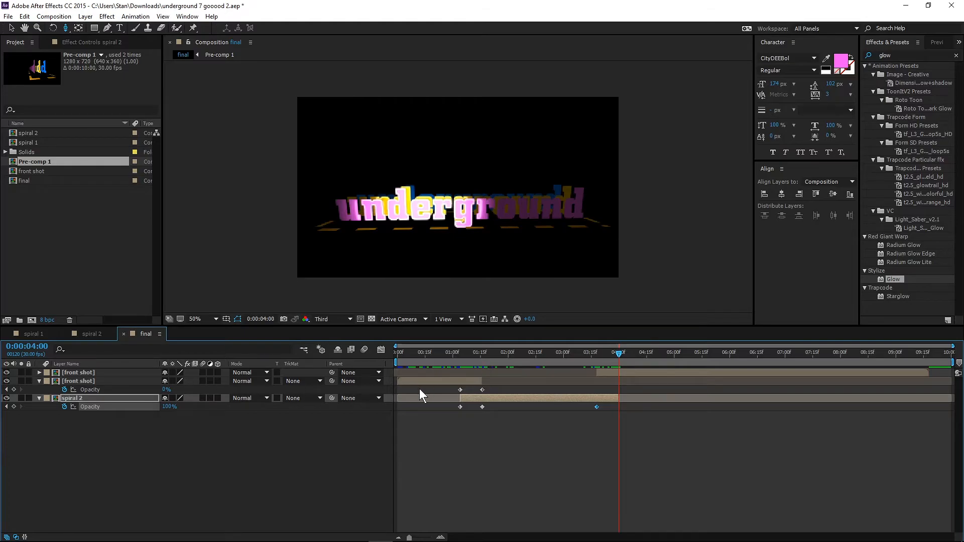
{"action": "left_click_drag", "start_coordinate": [169, 408], "coordinate": [82, 415]}
Fade in the last front shot segment with opacity keyframes of 0% at 0:00:03:18 and 100% at 0:00:04:00.
{"action": "left_click", "coordinate": [609, 371]}
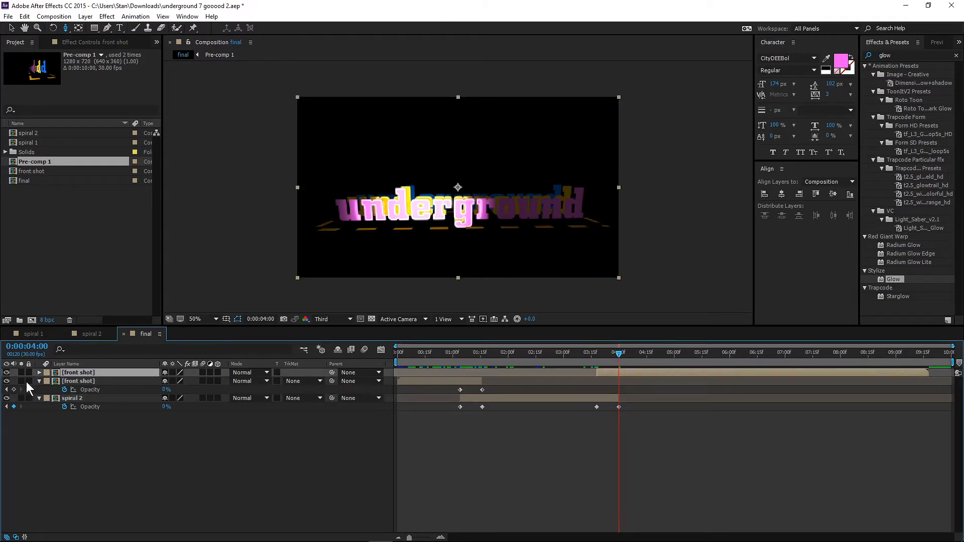
{"action": "key", "text": "t"}
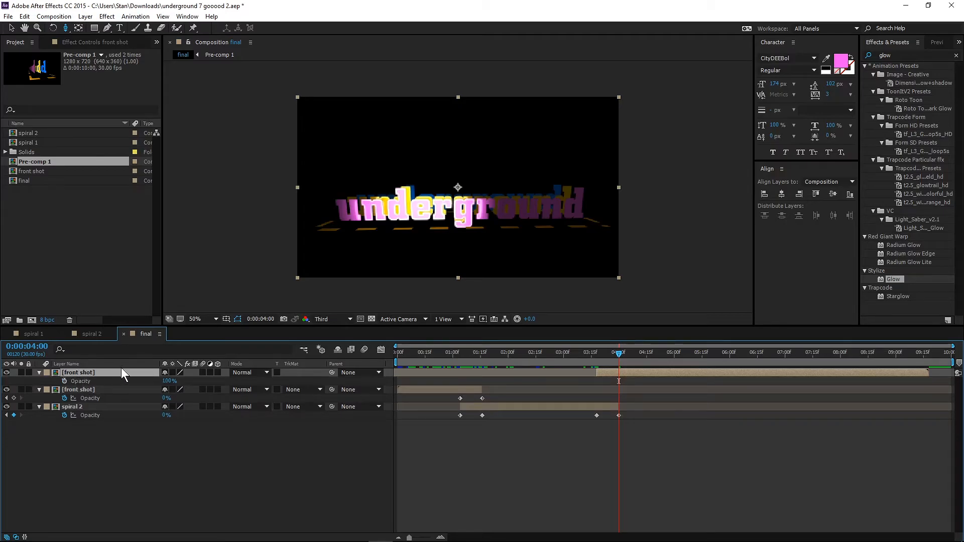
{"action": "left_click", "coordinate": [65, 381]}
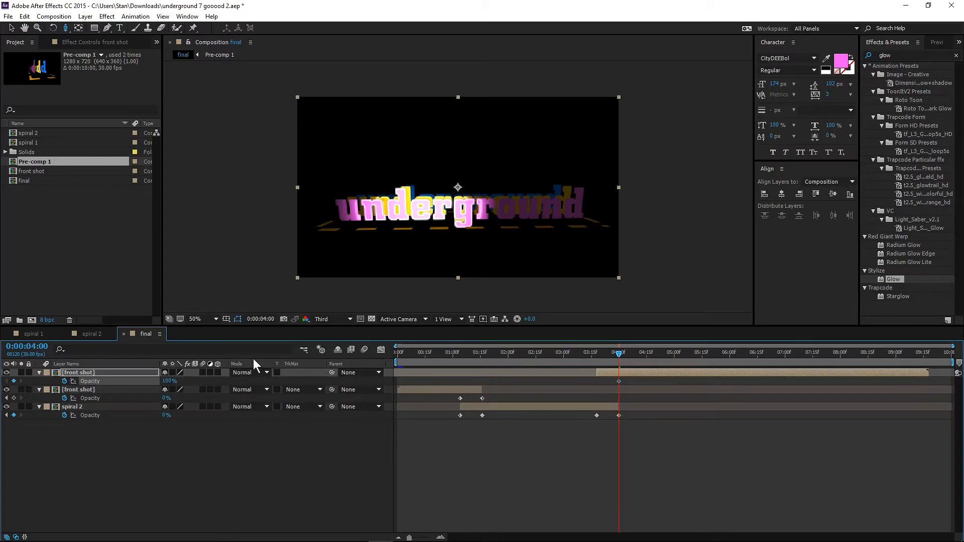
{"action": "left_click_drag", "start_coordinate": [620, 353], "coordinate": [597, 353]}
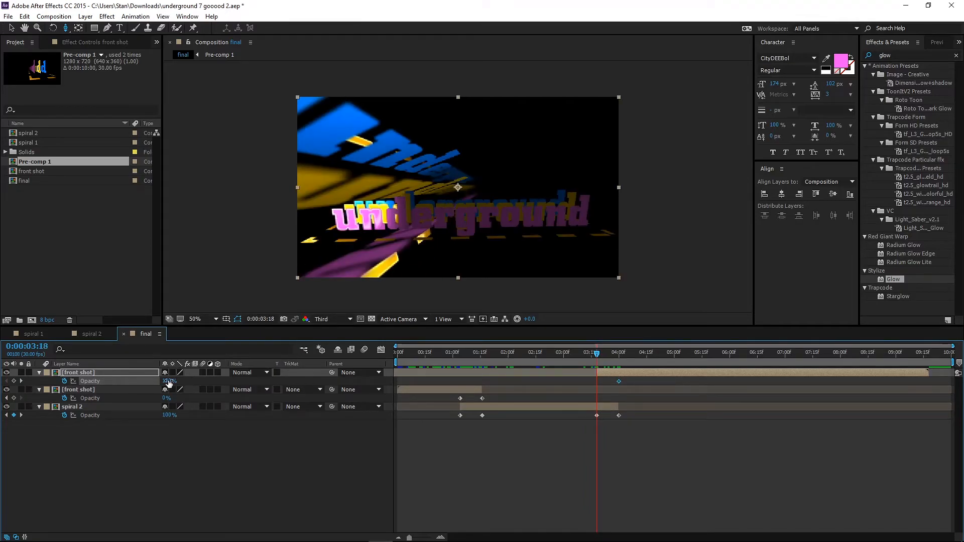
{"action": "left_click_drag", "start_coordinate": [169, 382], "coordinate": [56, 396]}
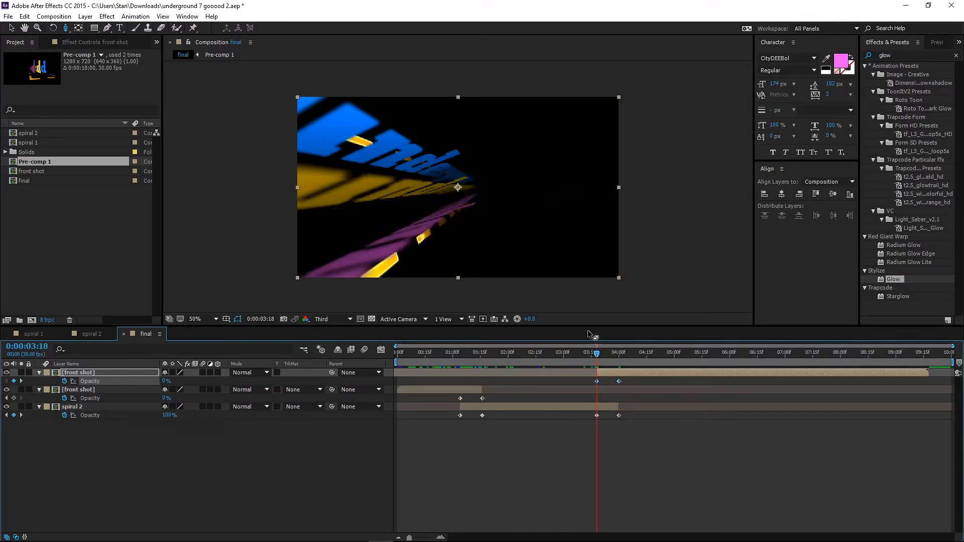
Play back the final composition from the start several times to check the crossfades between front shot and spiral 2.
{"action": "left_click_drag", "start_coordinate": [595, 350], "coordinate": [345, 355]}
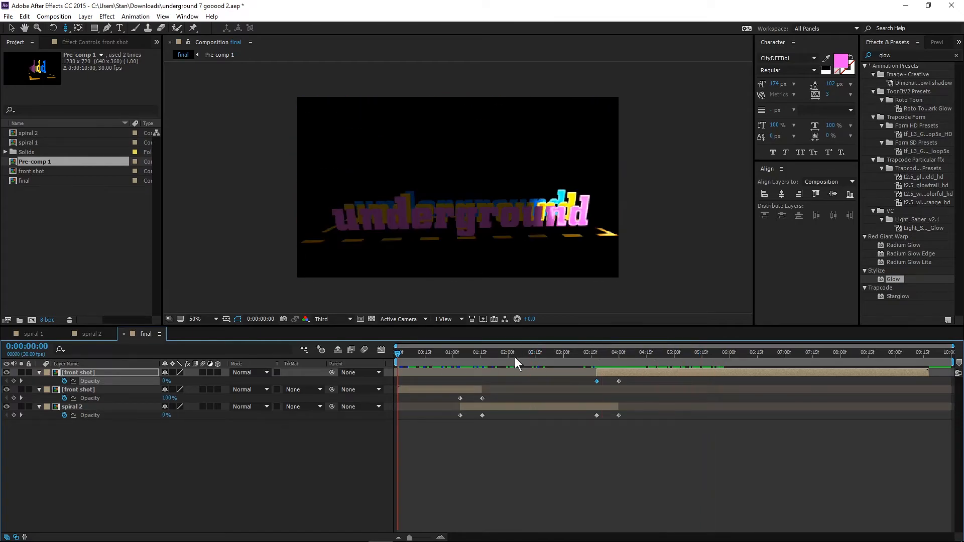
{"action": "key", "text": "space"}
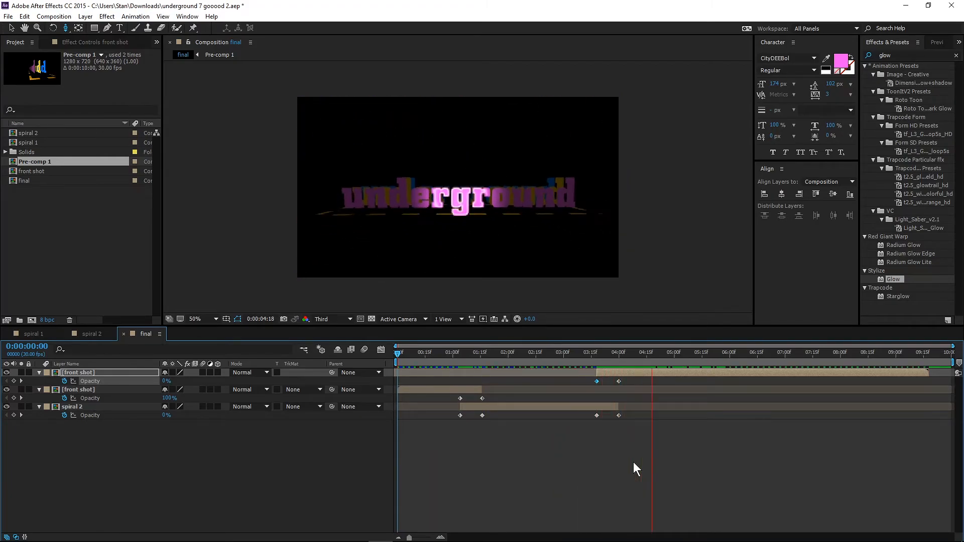
{"action": "key", "text": "space"}
{"action": "left_click_drag", "start_coordinate": [401, 351], "coordinate": [357, 360]}
{"action": "key", "text": "space"}
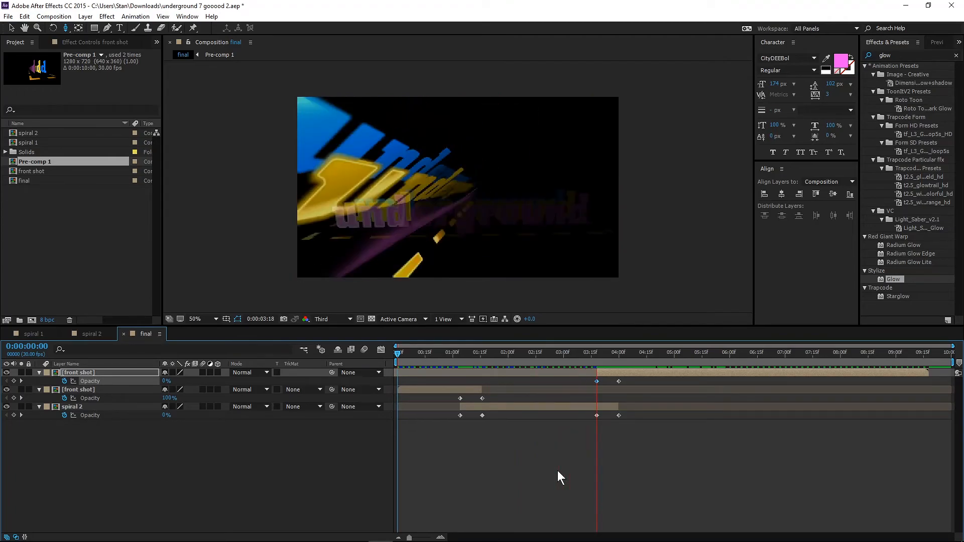
{"action": "key", "text": "space"}
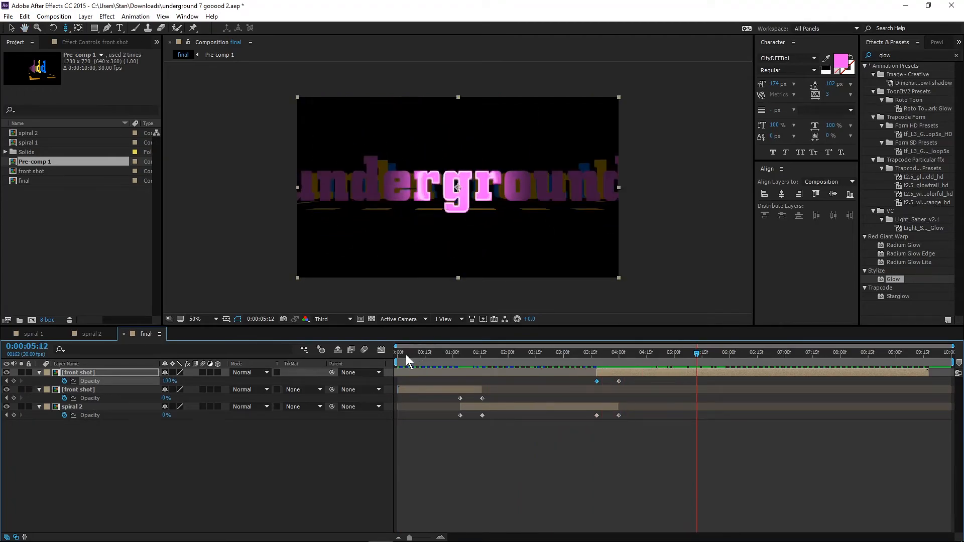
{"action": "left_click_drag", "start_coordinate": [406, 354], "coordinate": [381, 356]}
{"action": "key", "text": "space"}
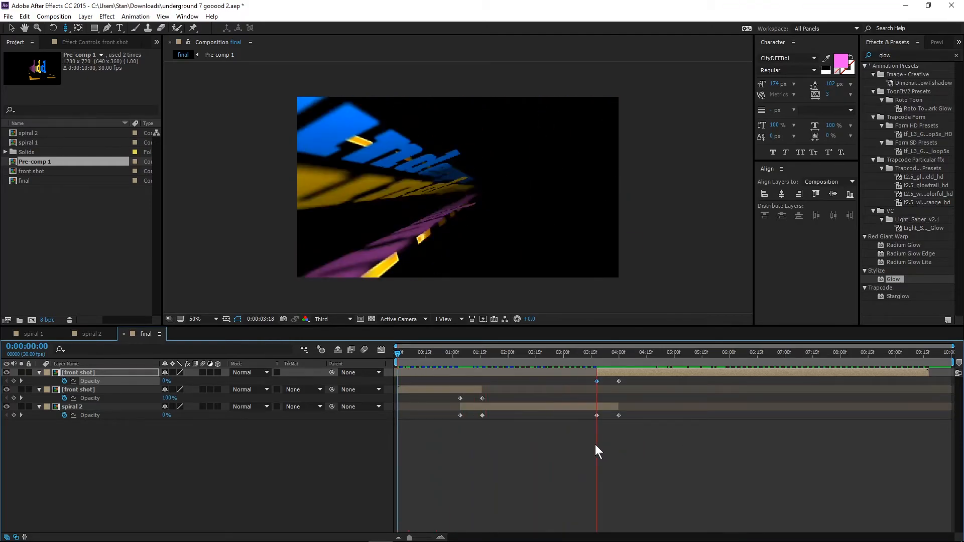
{"action": "key", "text": "space"}
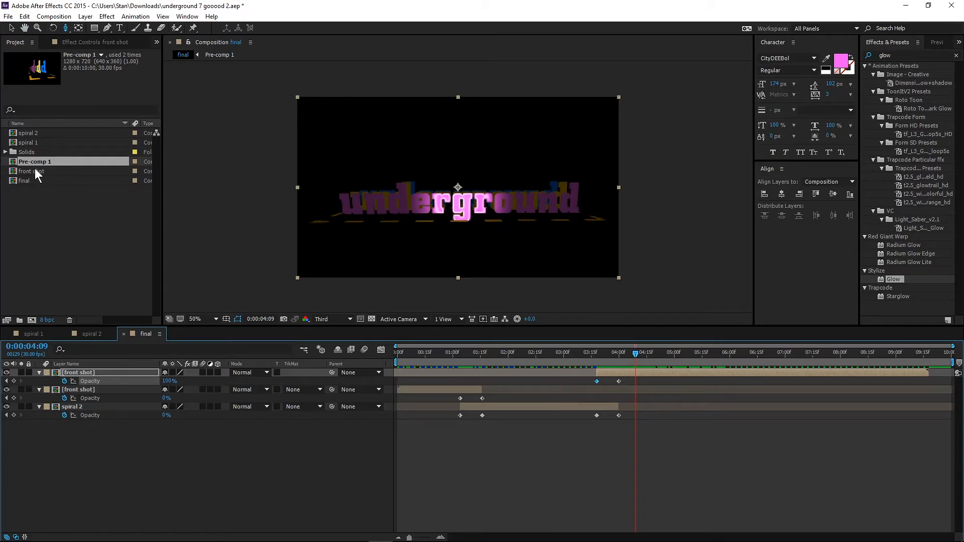
Open the Pre-comp 1 and front shot compositions in the timeline, and return to the final composition.
{"action": "left_click", "coordinate": [34, 333]}
{"action": "left_click", "coordinate": [92, 333]}
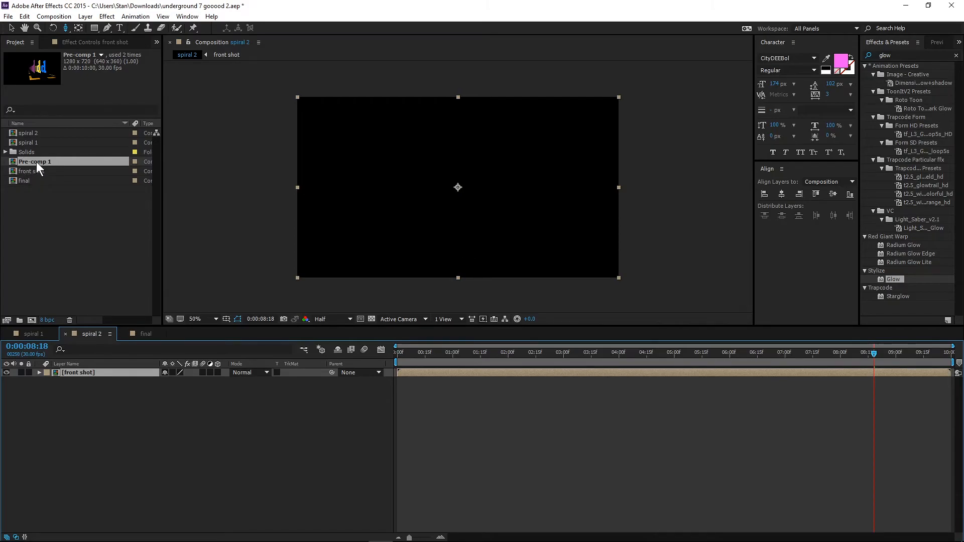
{"action": "double_click", "coordinate": [11, 162]}
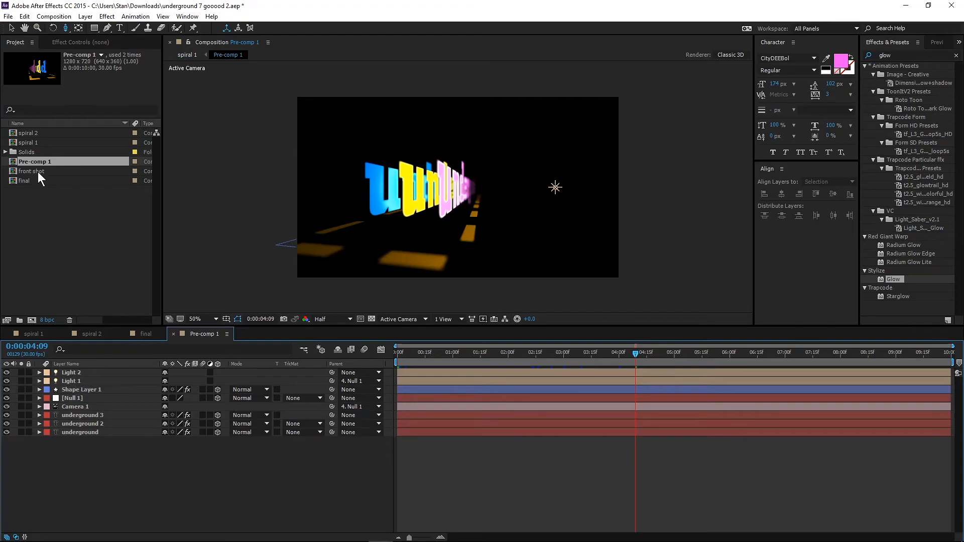
{"action": "double_click", "coordinate": [13, 172]}
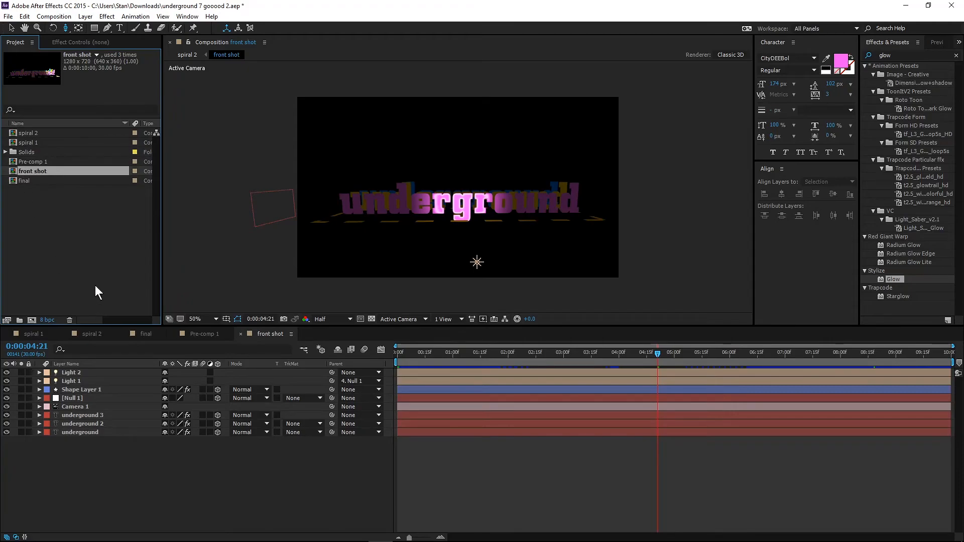
{"action": "left_click", "coordinate": [17, 180]}
{"action": "left_click", "coordinate": [151, 333]}
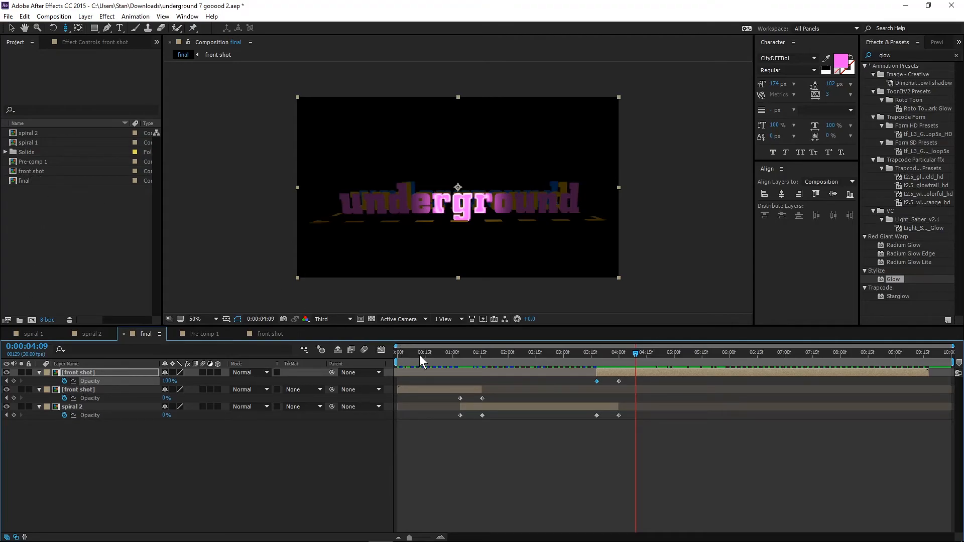
Preview the final composition from the beginning through the last front shot segment.
{"action": "left_click_drag", "start_coordinate": [636, 354], "coordinate": [385, 358]}
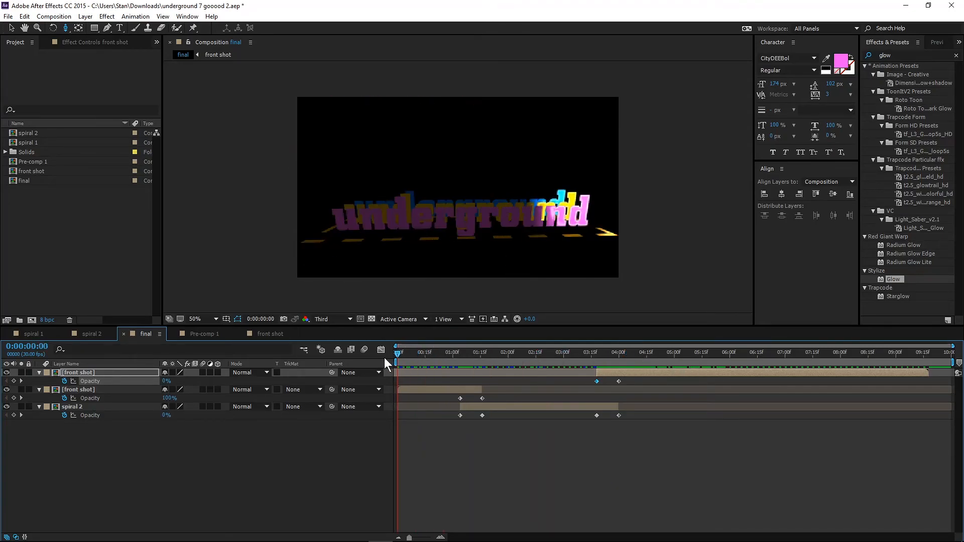
{"action": "key", "text": "space"}
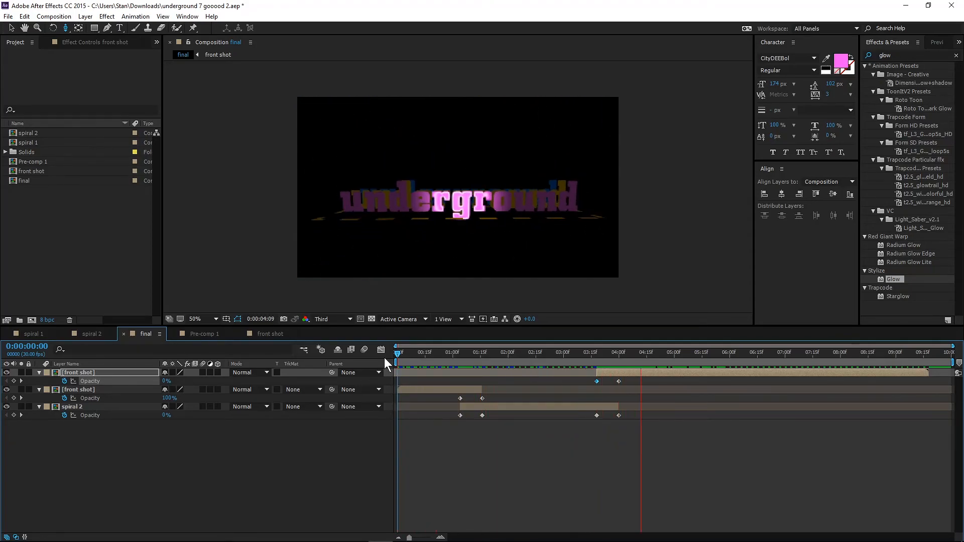
{"action": "key", "text": "space"}
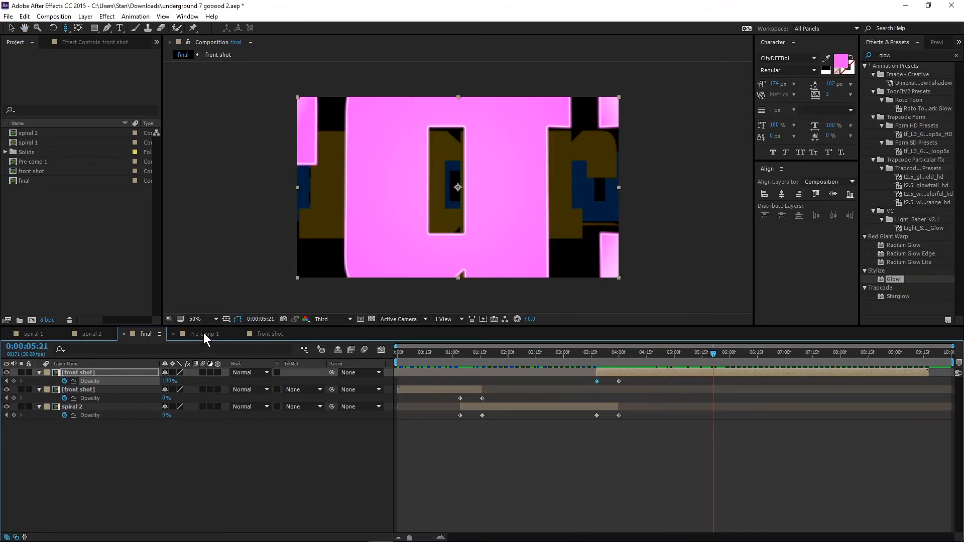
In Pre-comp 1, select Shape Layer 1 and the three underground text layers and reveal their opacity properties.
{"action": "left_click", "coordinate": [205, 334]}
{"action": "left_click", "coordinate": [65, 389]}
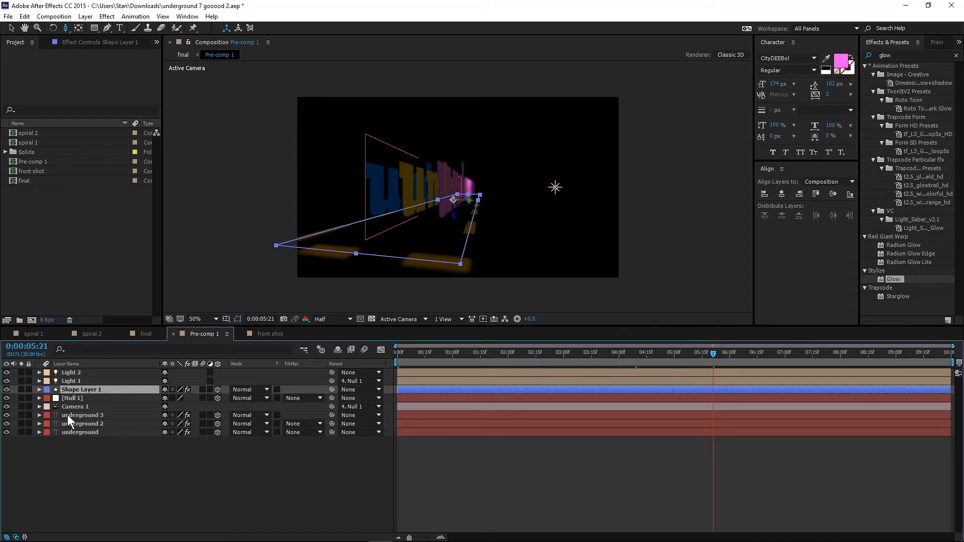
{"action": "left_click", "coordinate": [68, 415], "text": "shift"}
{"action": "left_click", "coordinate": [71, 451]}
{"action": "left_click", "coordinate": [66, 391]}
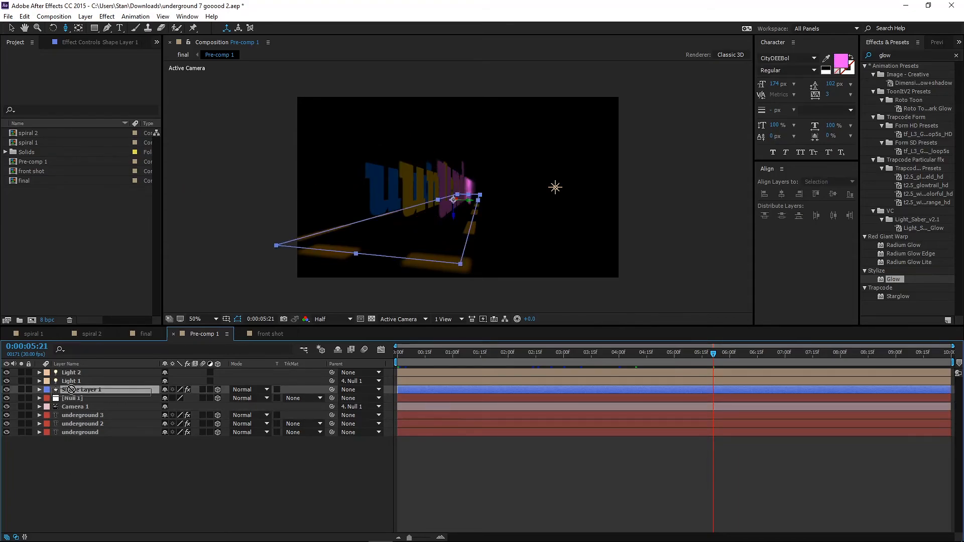
{"action": "left_click", "coordinate": [71, 417], "text": "ctrl"}
{"action": "left_click", "coordinate": [70, 424], "text": "ctrl"}
{"action": "left_click", "coordinate": [72, 432], "text": "ctrl"}
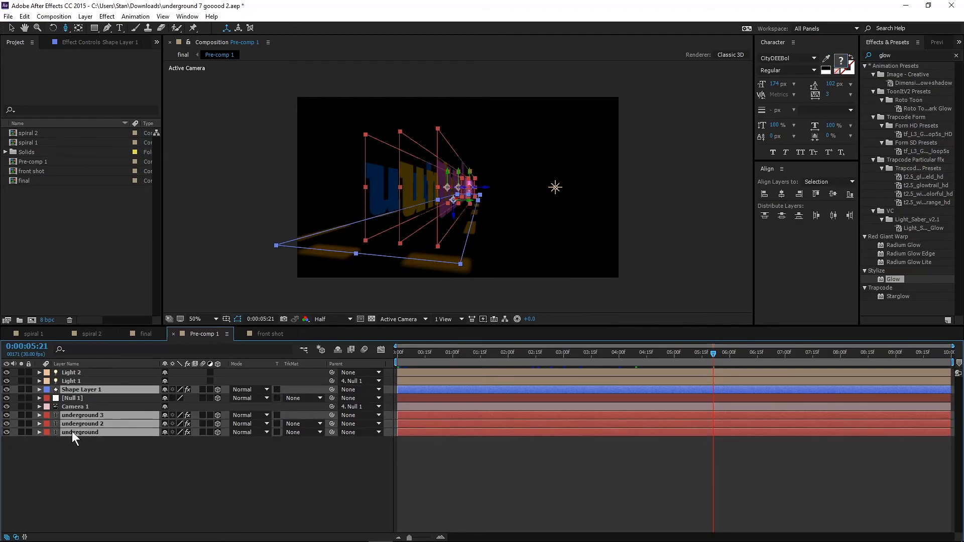
{"action": "key", "text": "t"}
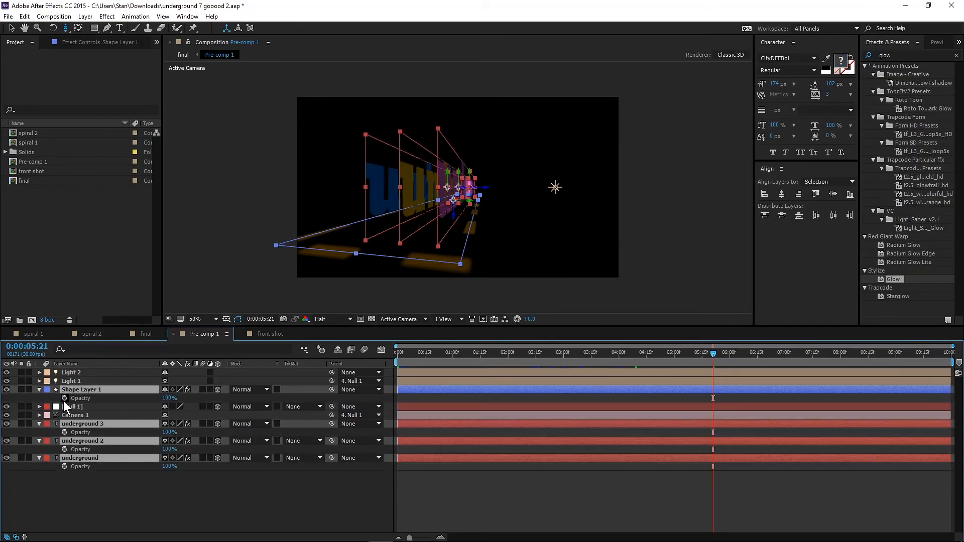
Fade in the four selected layers with opacity keyframes of 0% at 0:00:00:00 and 100% at about 0:00:01:00.
{"action": "key", "text": "Home"}
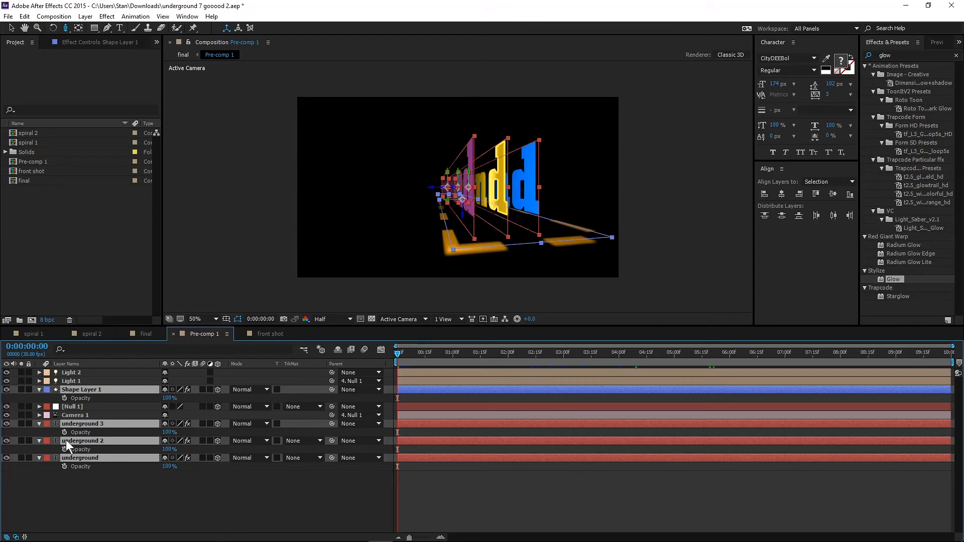
{"action": "left_click", "coordinate": [64, 398]}
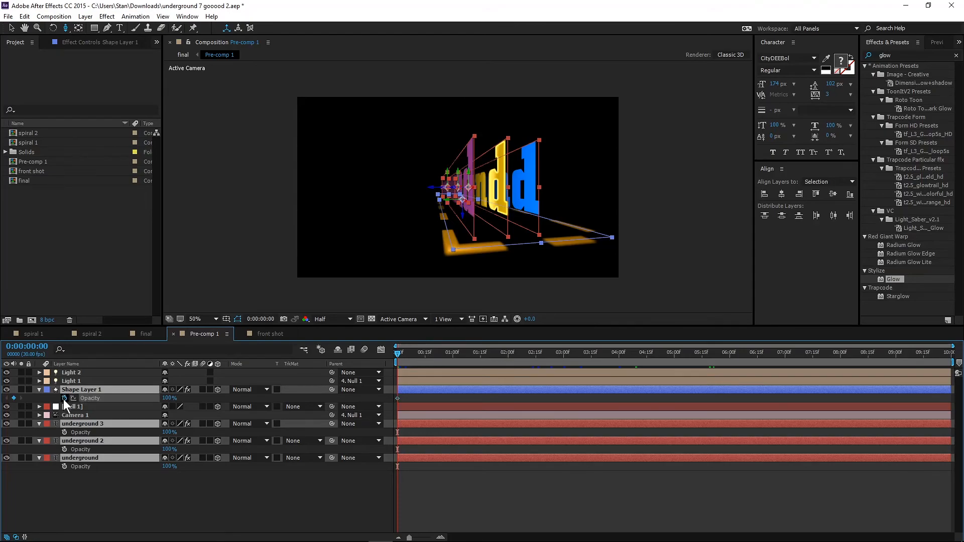
{"action": "left_click_drag", "start_coordinate": [397, 398], "coordinate": [454, 399]}
{"action": "left_click_drag", "start_coordinate": [169, 398], "coordinate": [151, 398]}
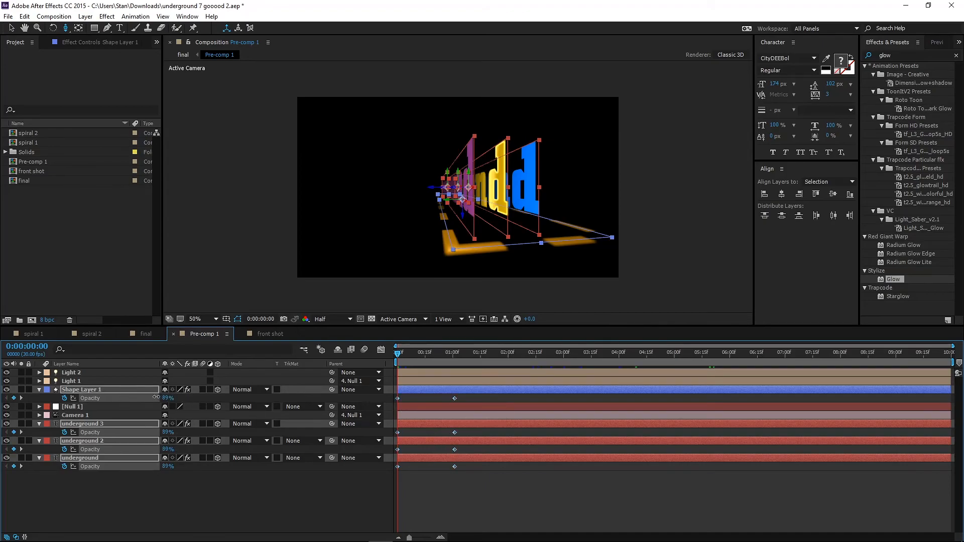
Stagger underground 2 to start at about 0:00:00:13 and underground 3 at about 0:00:01:00, and move Shape Layer 1's ending opacity keyframe to about 0:00:01:15.
{"action": "left_click", "coordinate": [438, 510]}
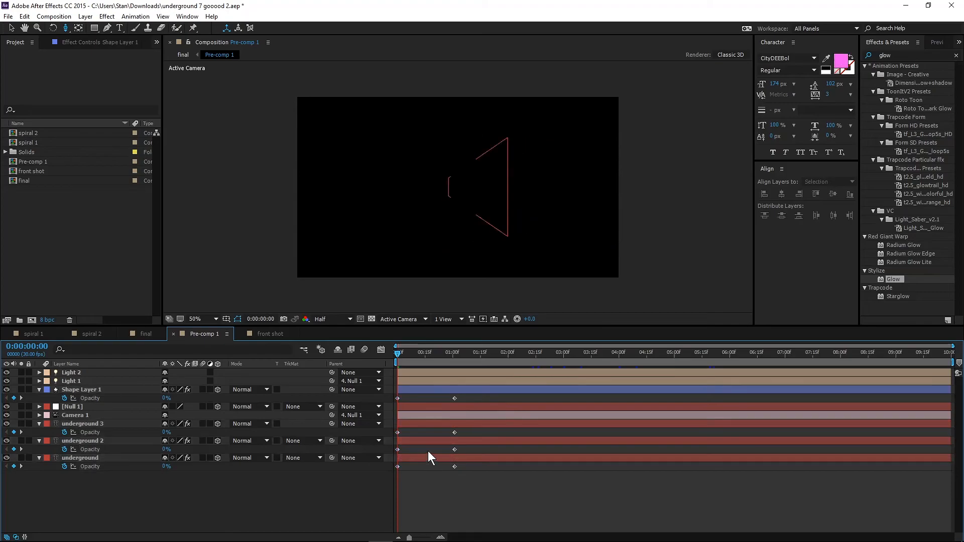
{"action": "left_click_drag", "start_coordinate": [425, 441], "coordinate": [495, 427]}
{"action": "left_click_drag", "start_coordinate": [455, 399], "coordinate": [480, 400]}
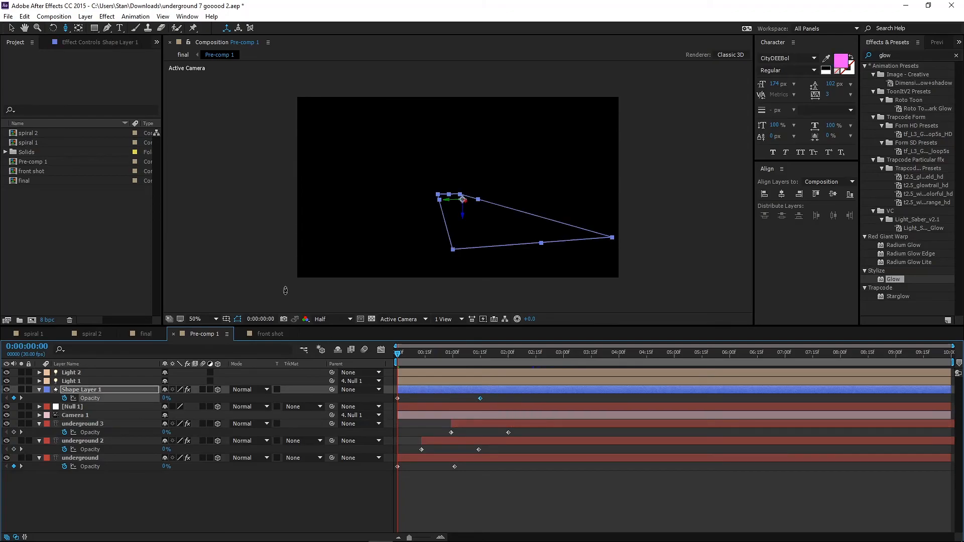
Preview the front shot composition from its start.
{"action": "left_click", "coordinate": [263, 332]}
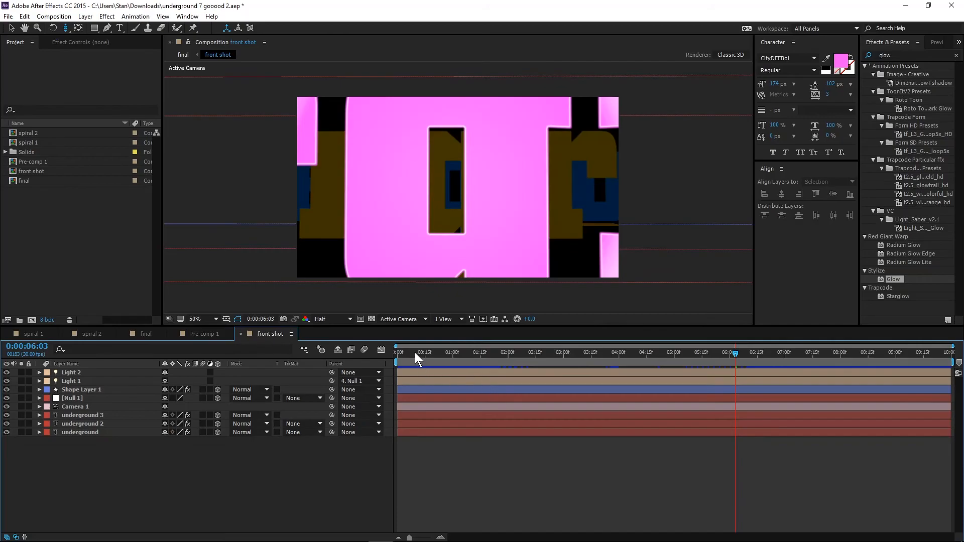
{"action": "key", "text": "Home"}
{"action": "key", "text": "space"}
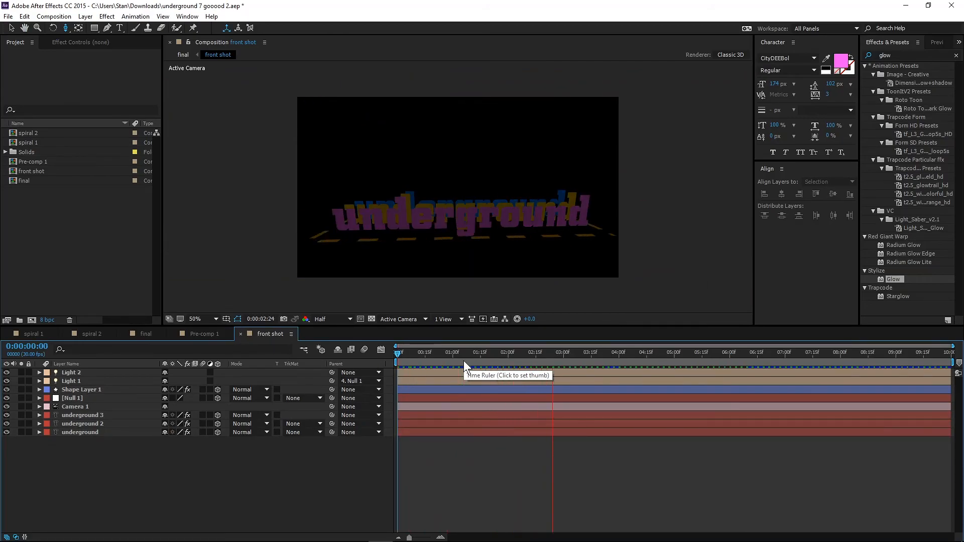
Replay the opening of the final composition from 0:00:00:00 to check whether the new fade-ins show there.
{"action": "left_click", "coordinate": [142, 334]}
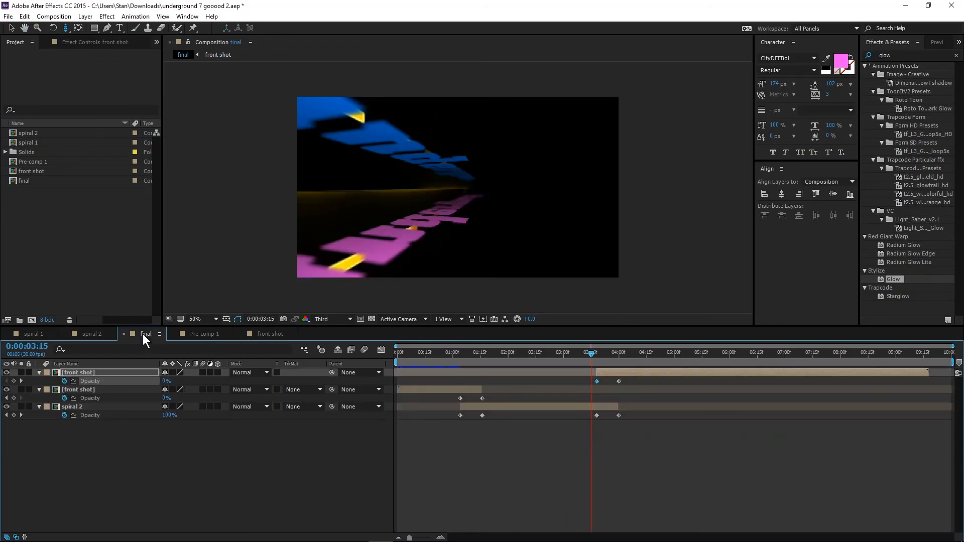
{"action": "key", "text": "Home"}
{"action": "key", "text": "space"}
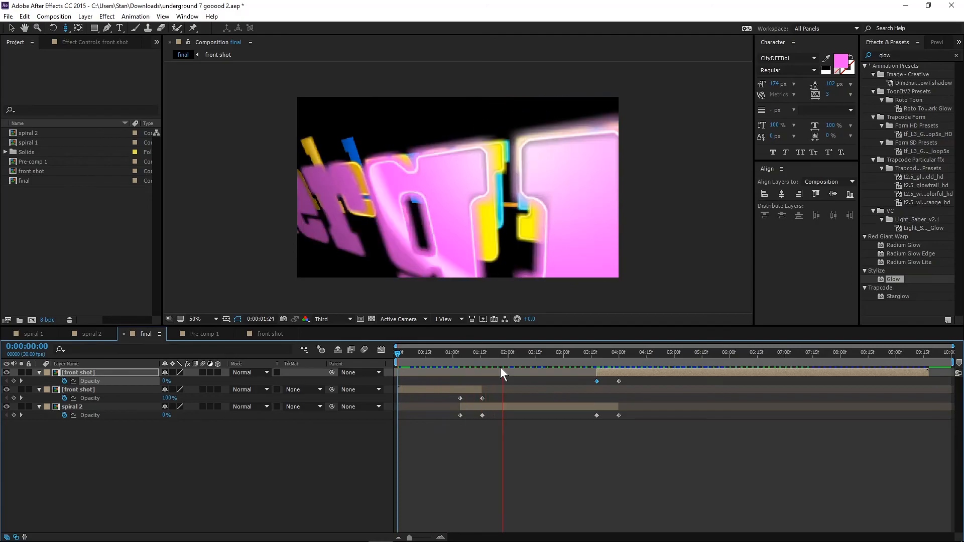
{"action": "key", "text": "space"}
{"action": "left_click_drag", "start_coordinate": [419, 356], "coordinate": [388, 354]}
{"action": "key", "text": "Home"}
{"action": "key", "text": "space"}
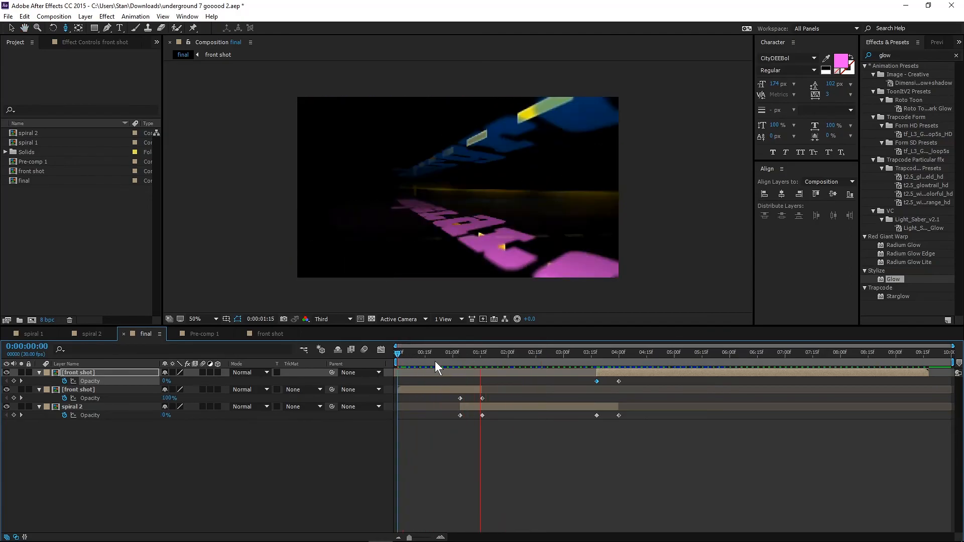
{"action": "key", "text": "space"}
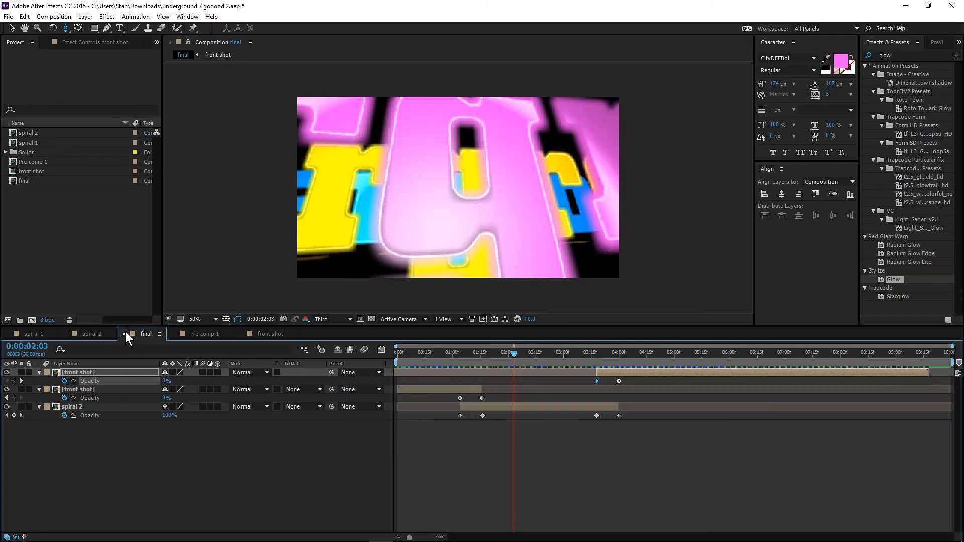
Preview the staggered layer fade-ins in Pre-comp 1 and return to its first frame.
{"action": "left_click", "coordinate": [207, 335]}
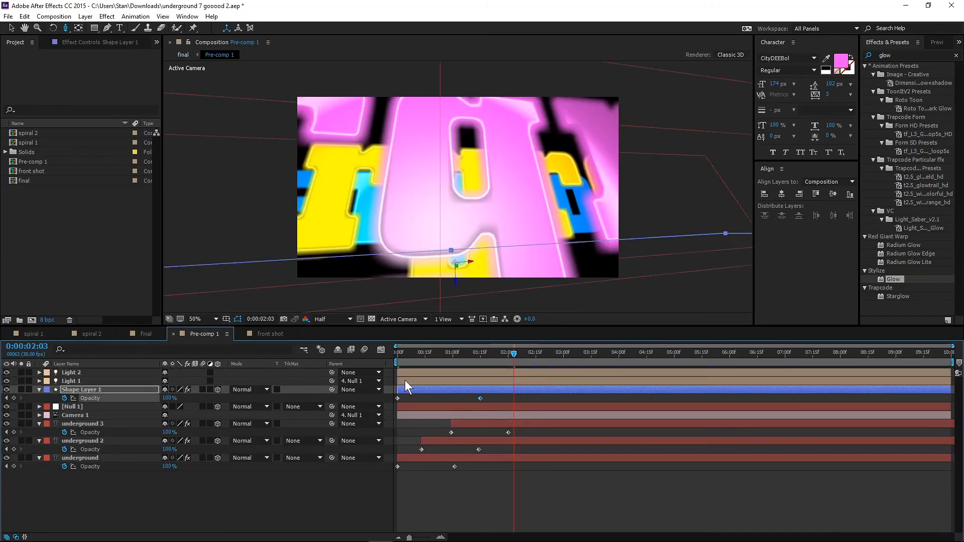
{"action": "left_click_drag", "start_coordinate": [408, 352], "coordinate": [397, 354]}
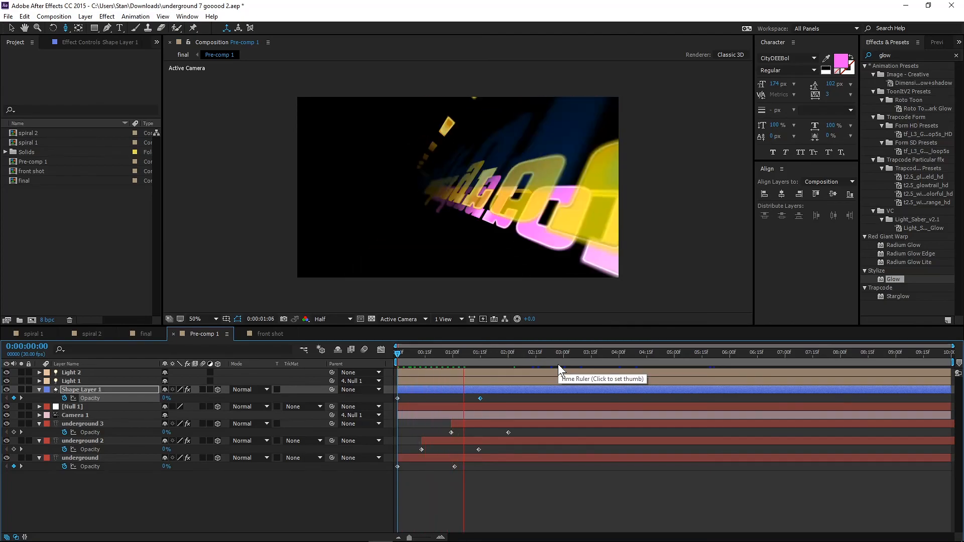
{"action": "key", "text": "space"}
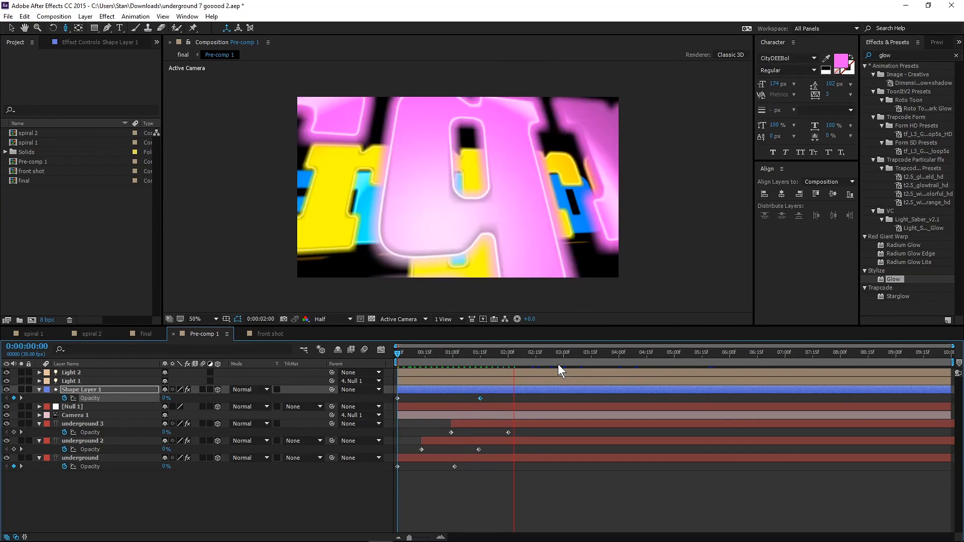
{"action": "key", "text": "space"}
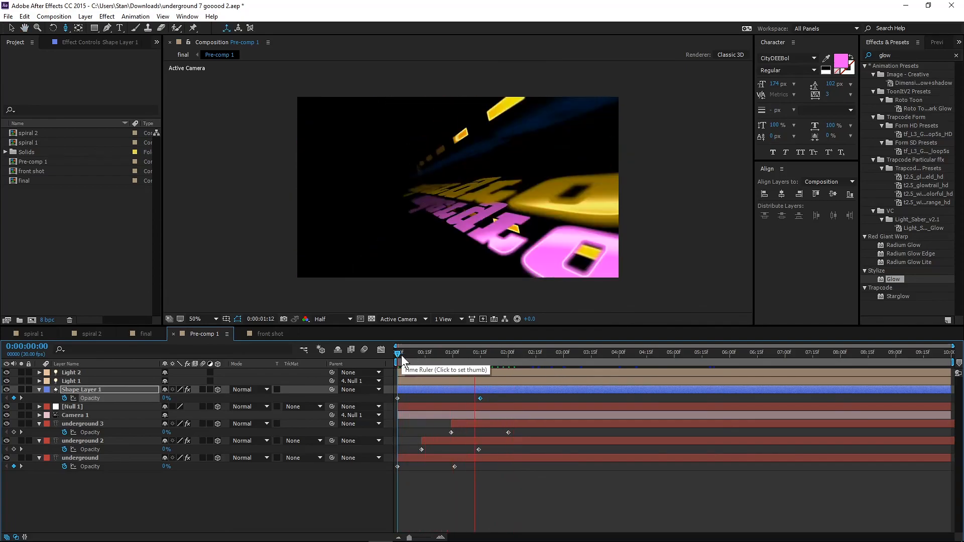
{"action": "key", "text": "space"}
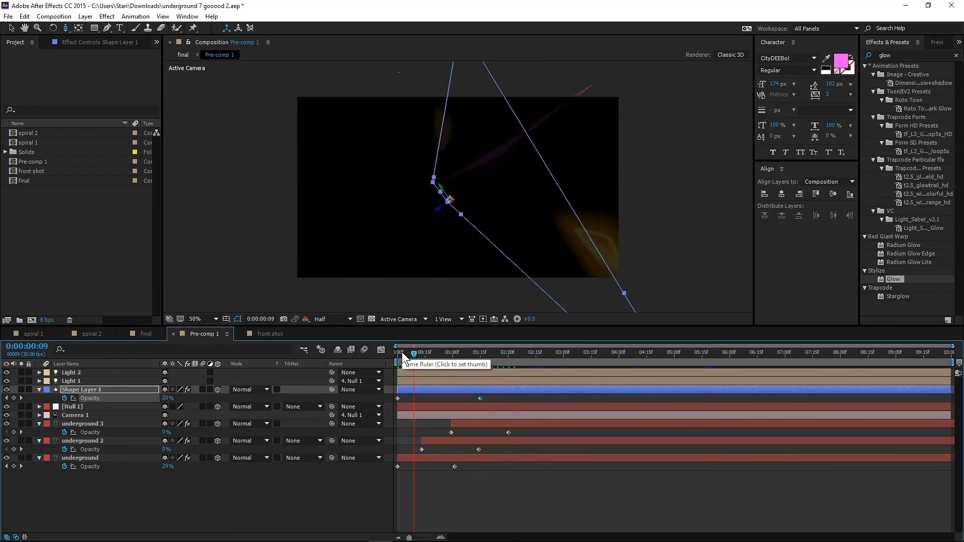
{"action": "left_click_drag", "start_coordinate": [405, 352], "coordinate": [379, 356]}
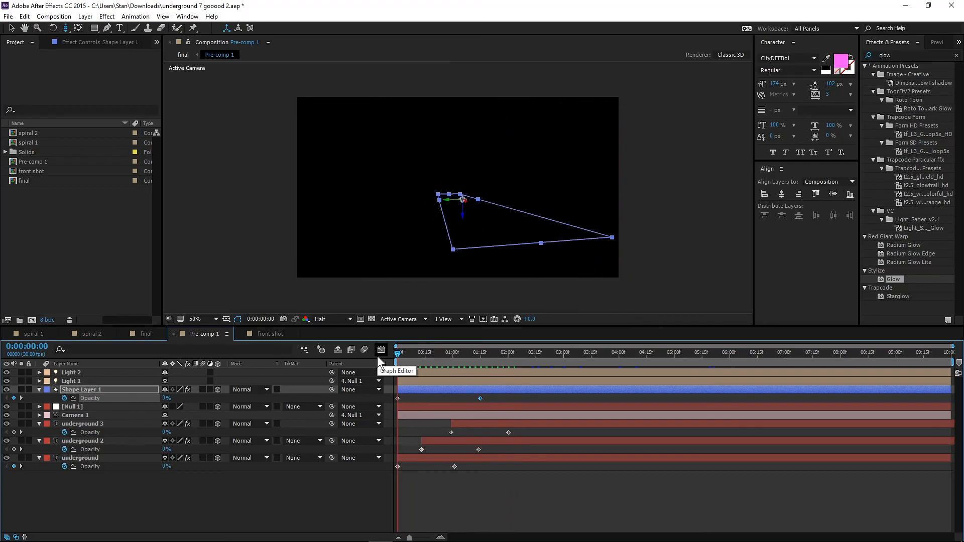